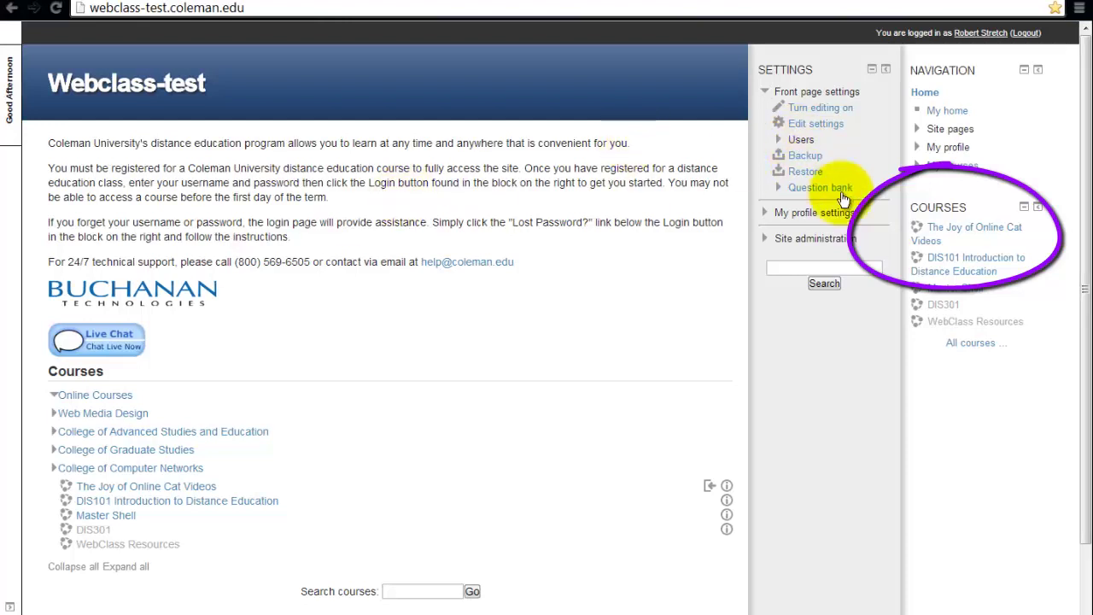
- Open the grades of the course The Joy of Online Cat Videos
click(959, 233)
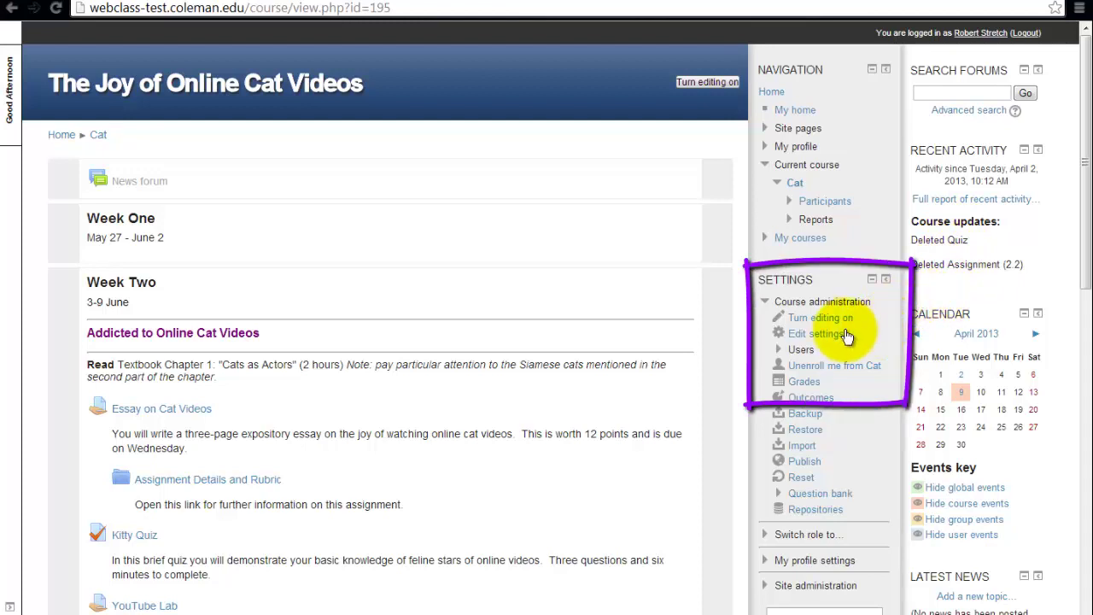
click(803, 380)
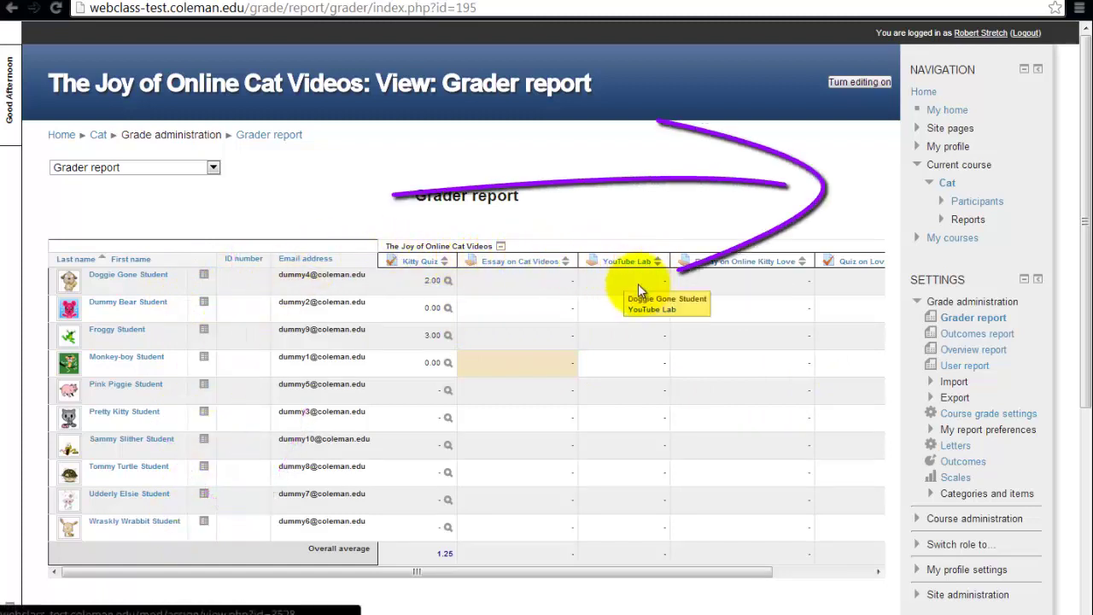
- Review the gradebook's course settings through the User report options, keeping the defaults, and leave without saving
click(213, 169)
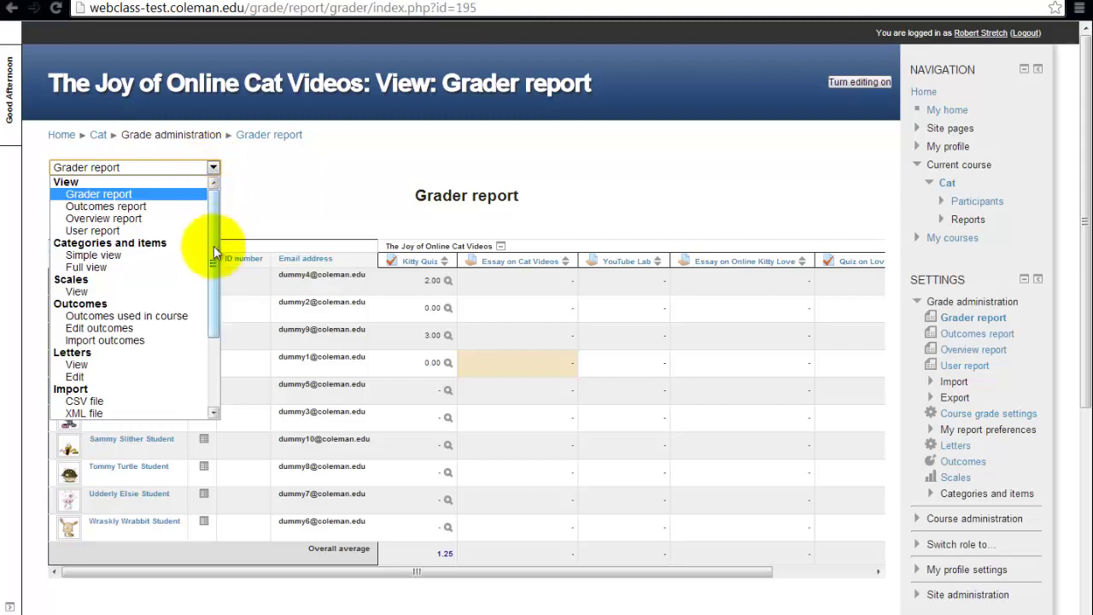
drag(210, 267, 203, 351)
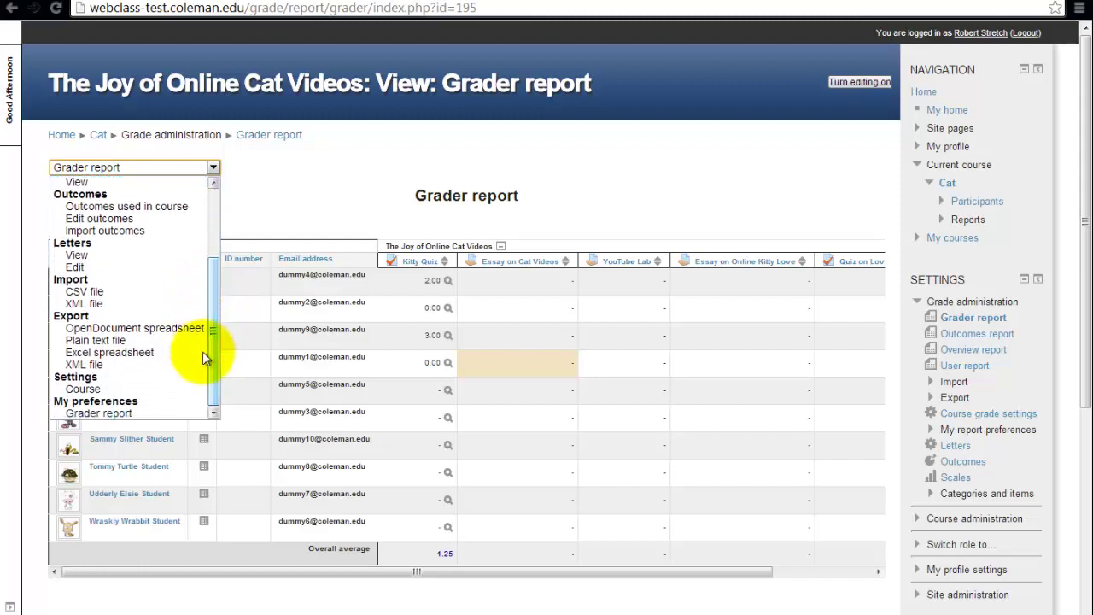
click(117, 389)
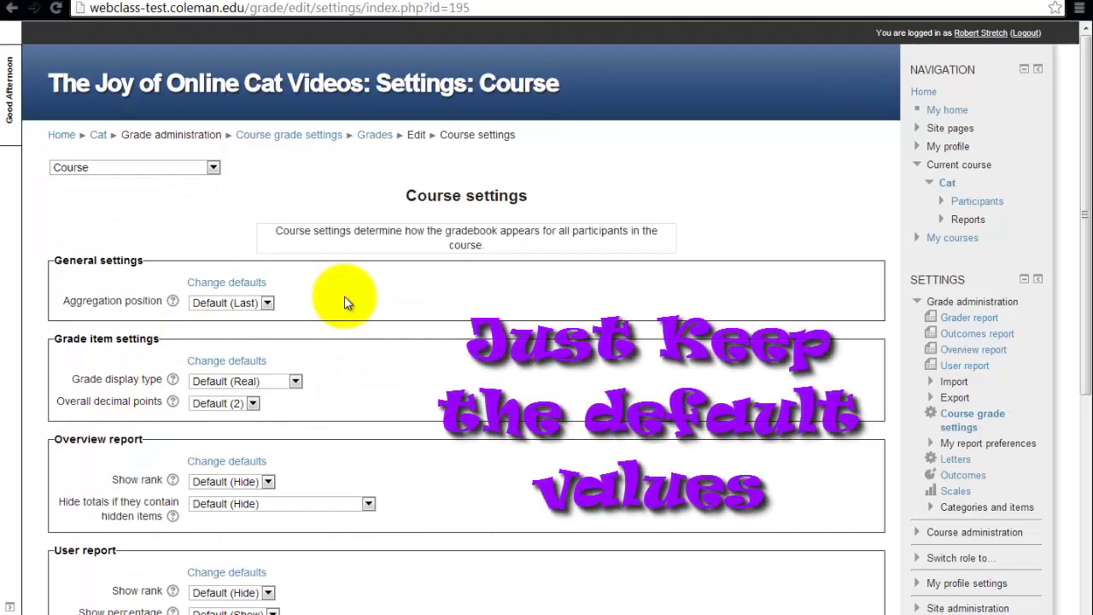
scroll(342, 301, down, 1)
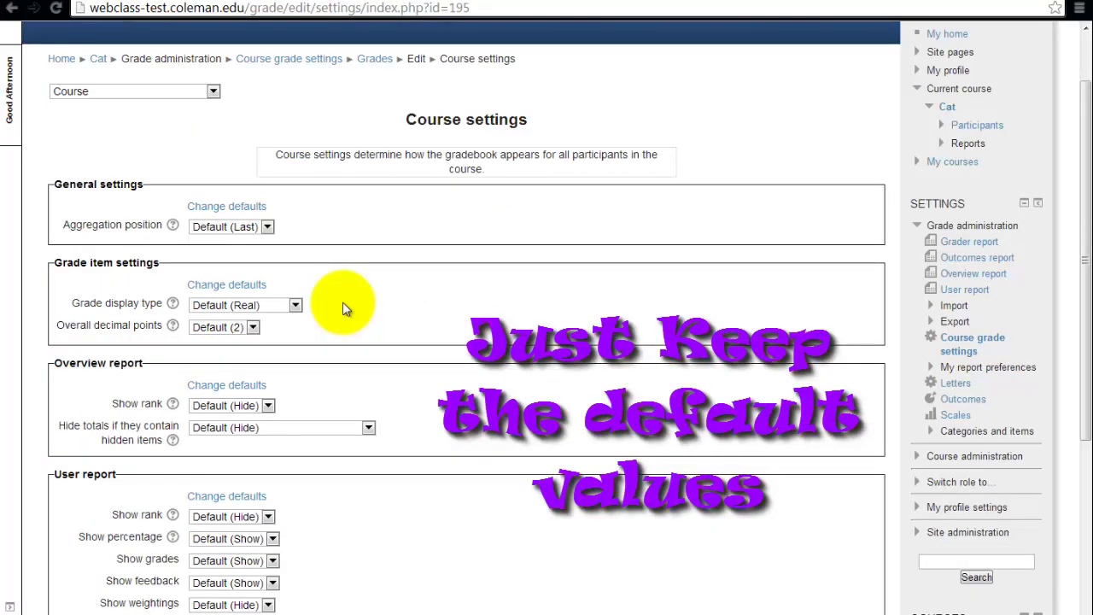
scroll(342, 301, down, 1)
scroll(342, 301, down, 1)
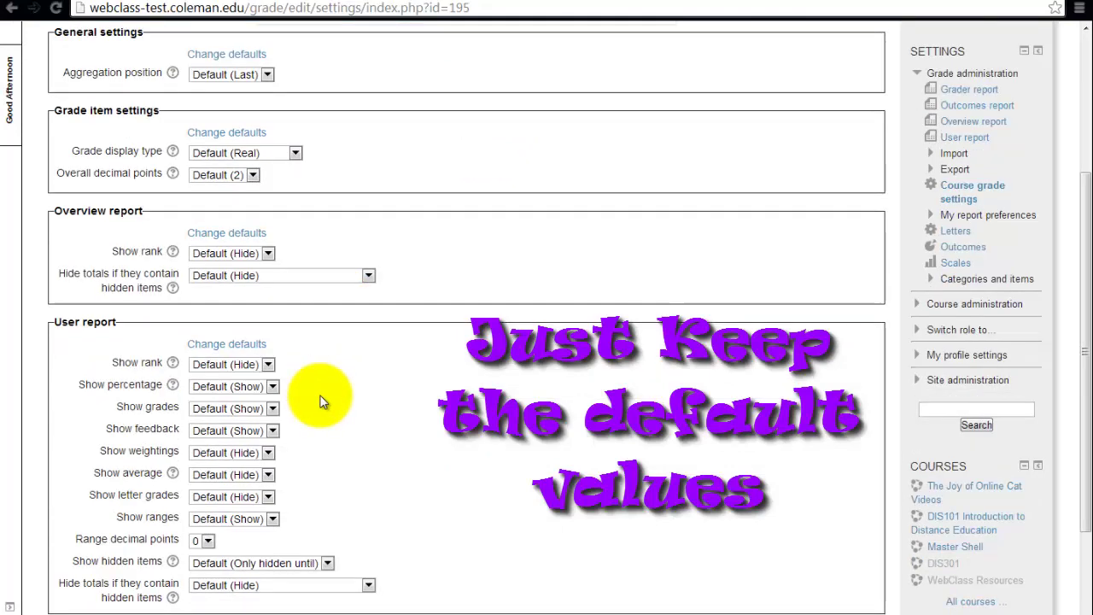
scroll(321, 394, down, 1)
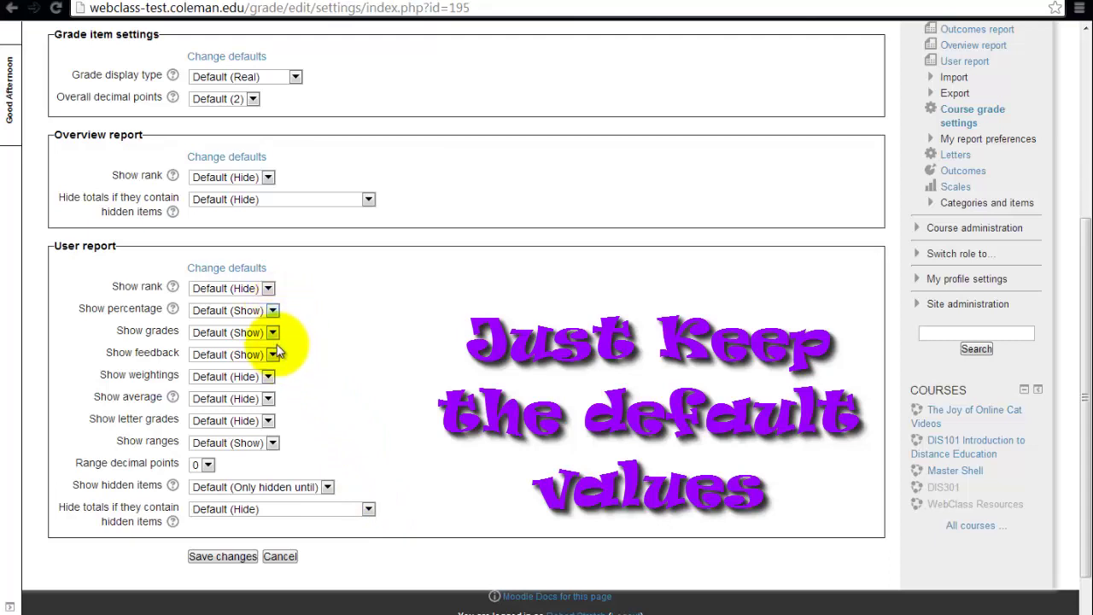
click(279, 557)
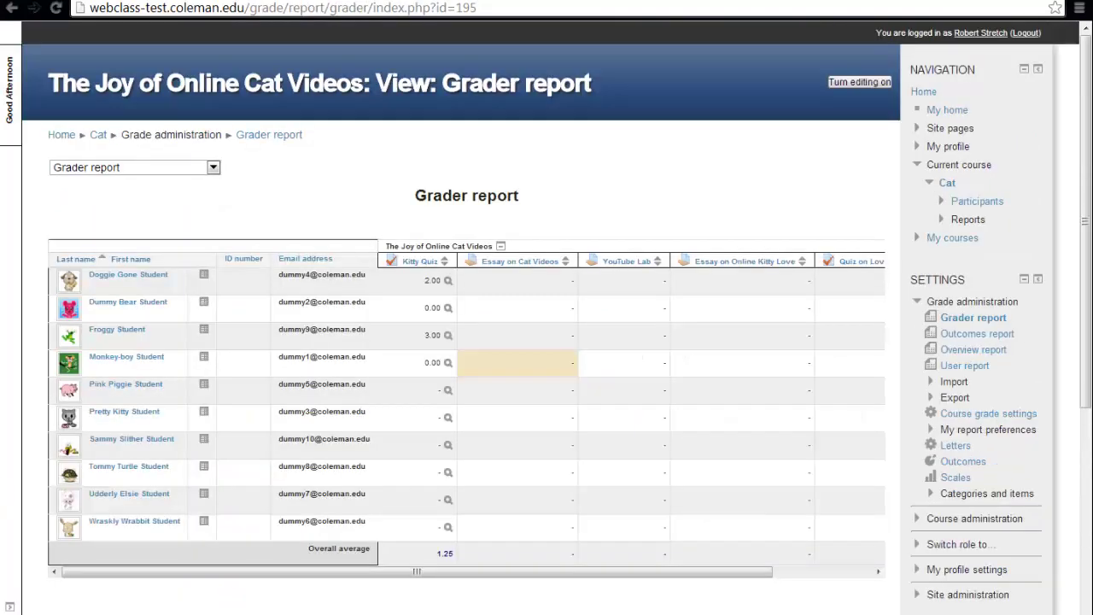
- In the grader report preferences, keep Show quick feedback set to Yes and save the changes
click(212, 168)
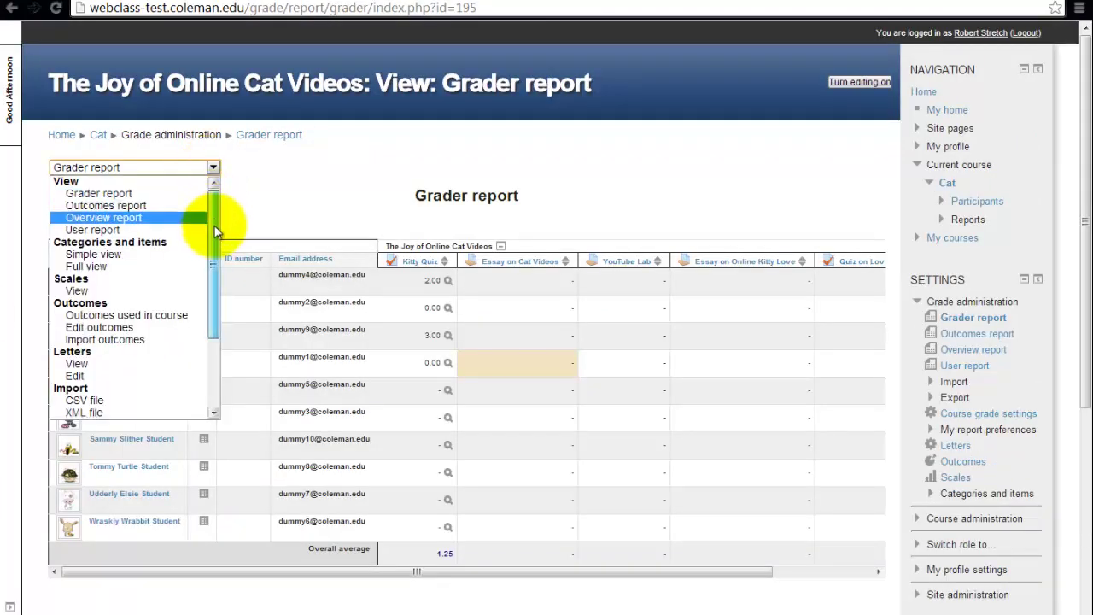
drag(215, 219, 214, 310)
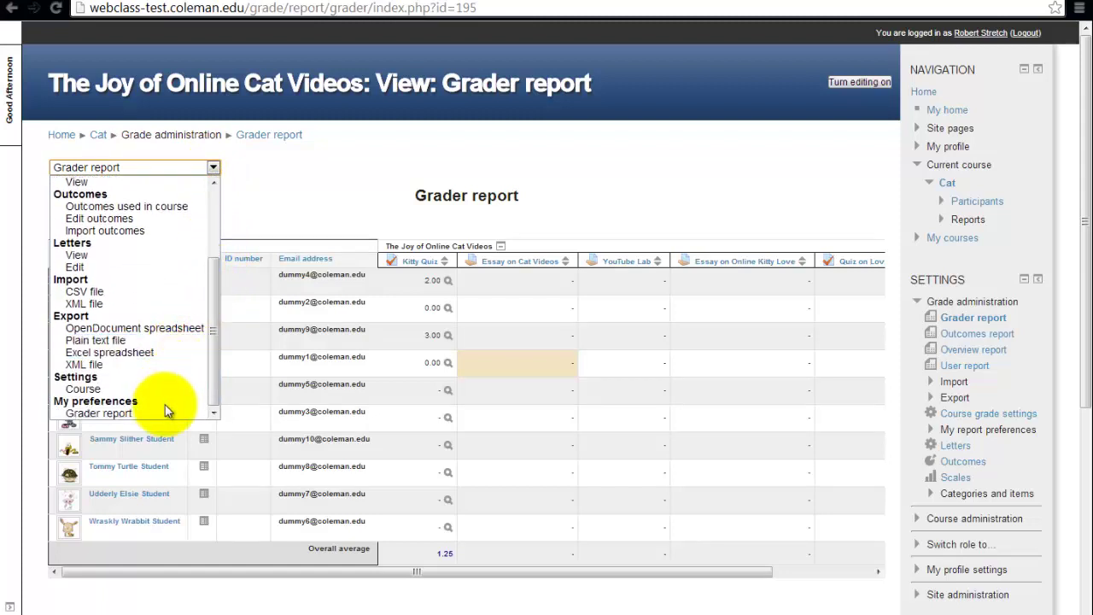
click(98, 414)
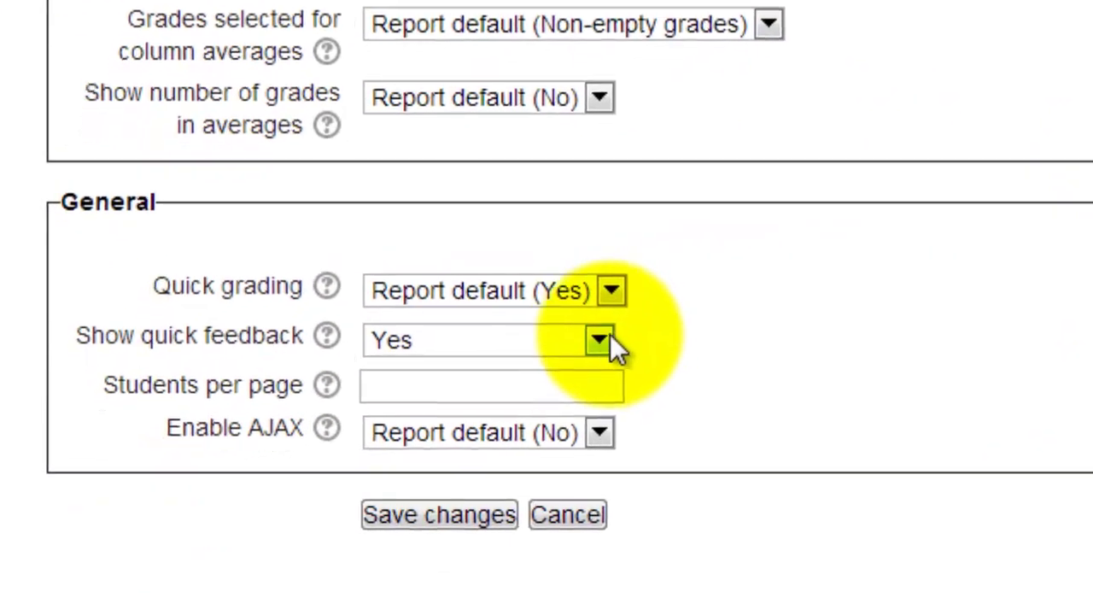
click(559, 352)
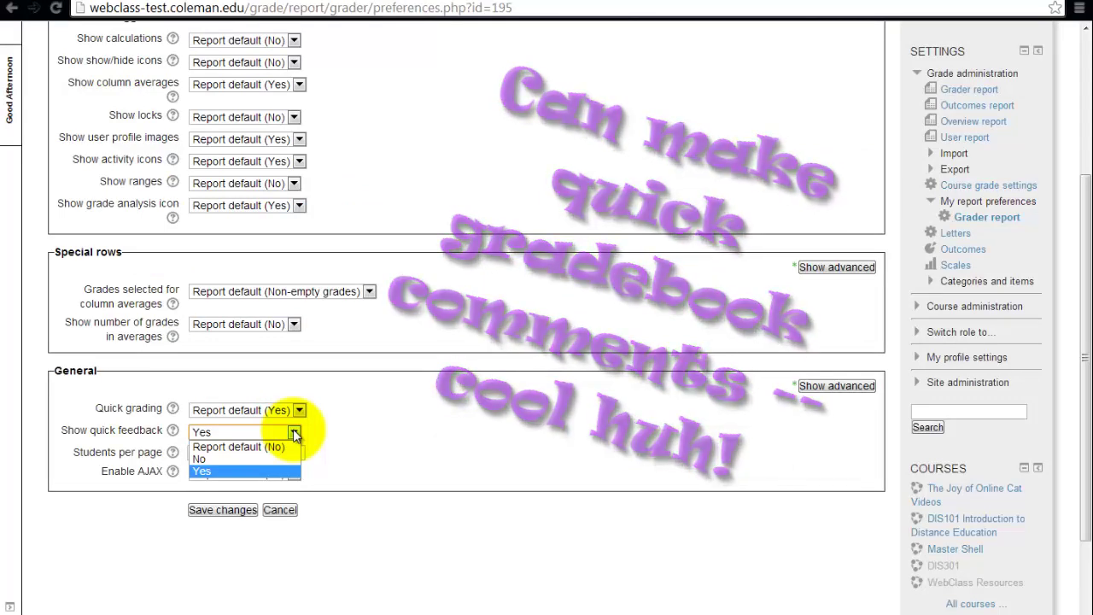
click(293, 432)
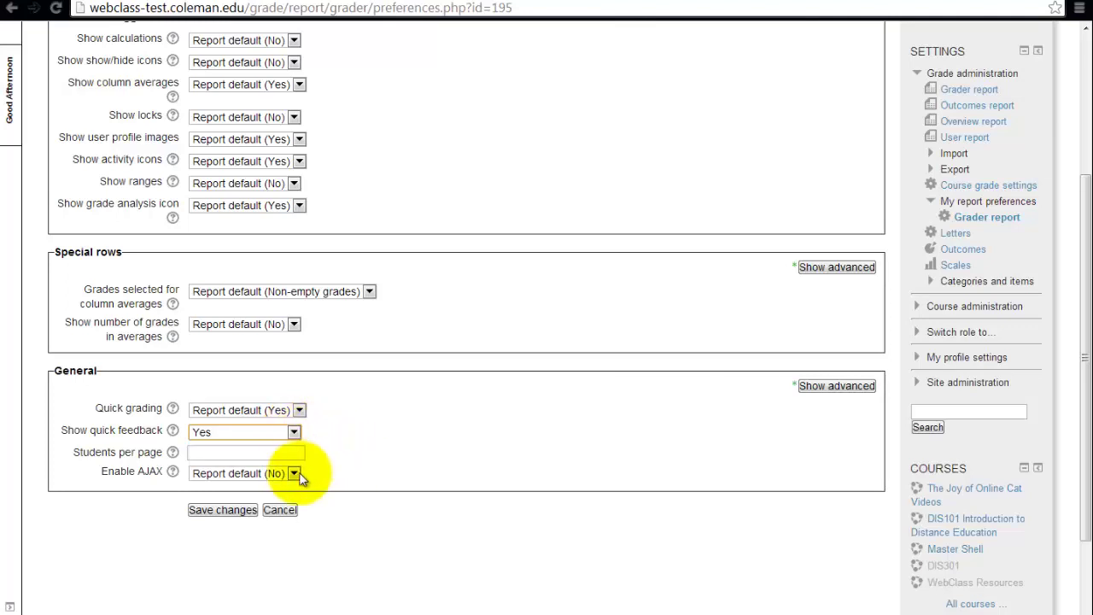
click(225, 511)
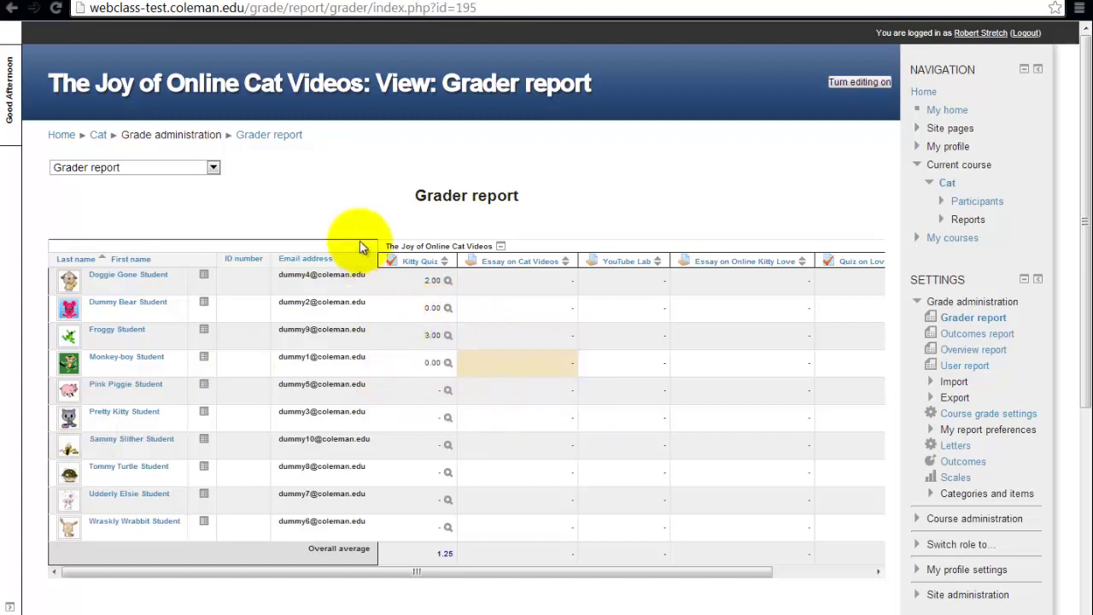
- View the user report for the fourth student in the user list and return to the grader report
click(213, 168)
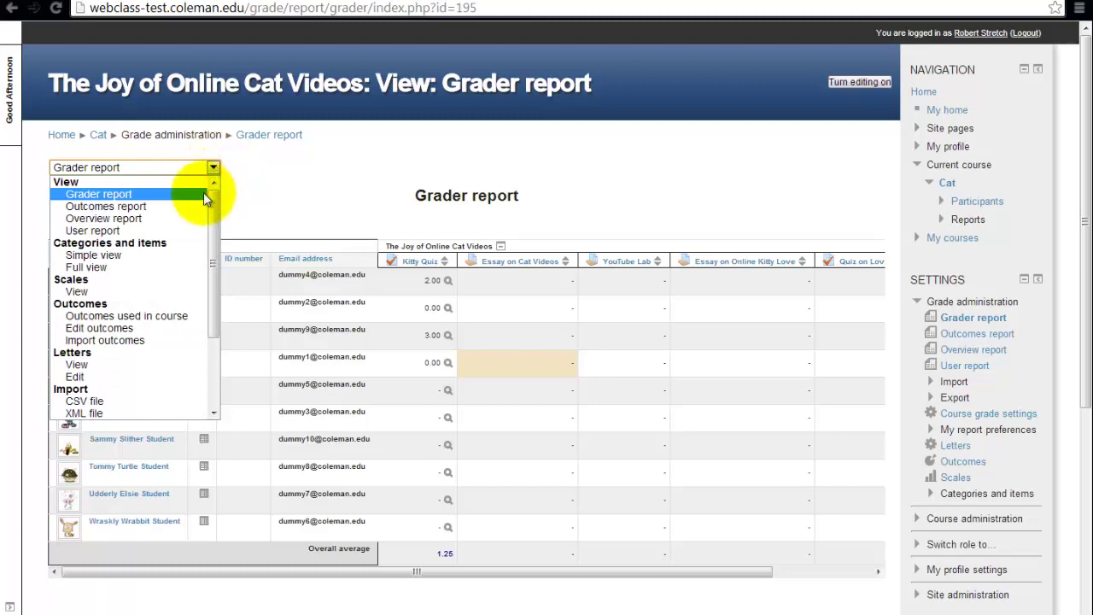
click(195, 231)
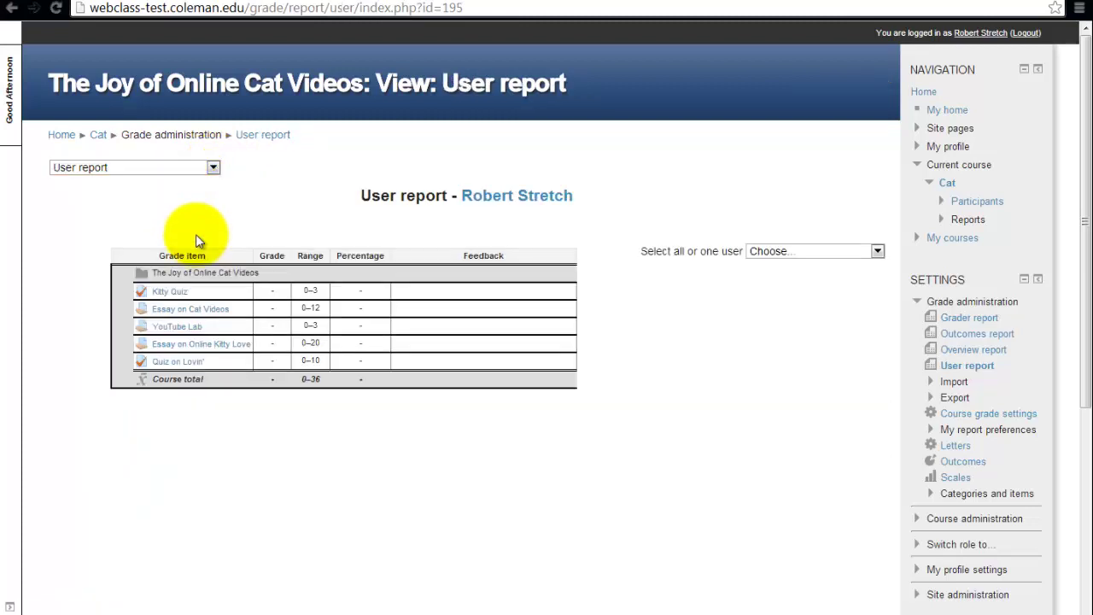
click(877, 252)
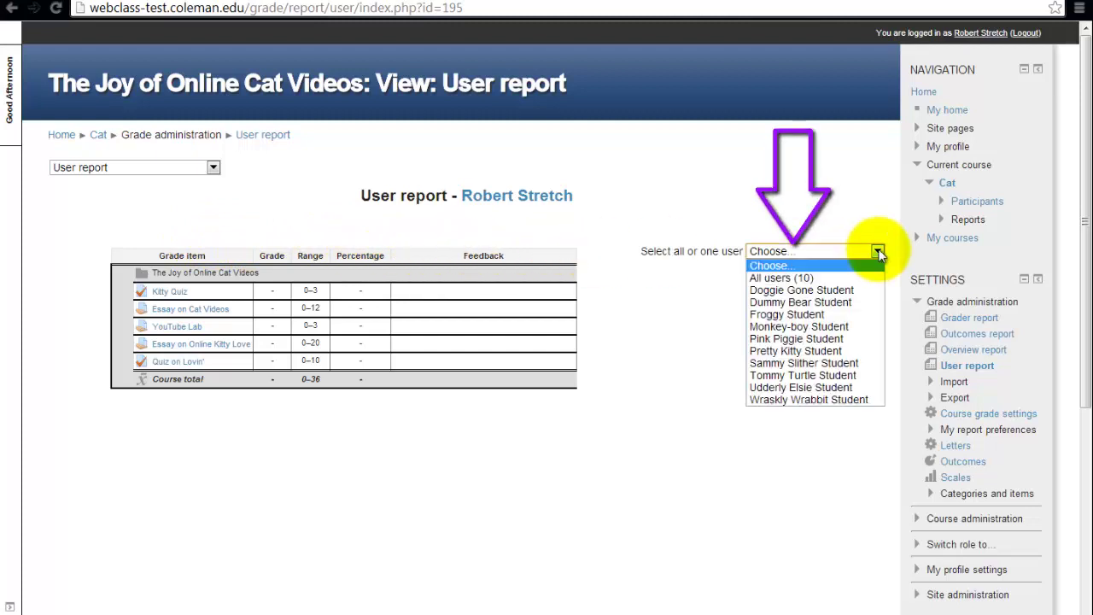
click(860, 327)
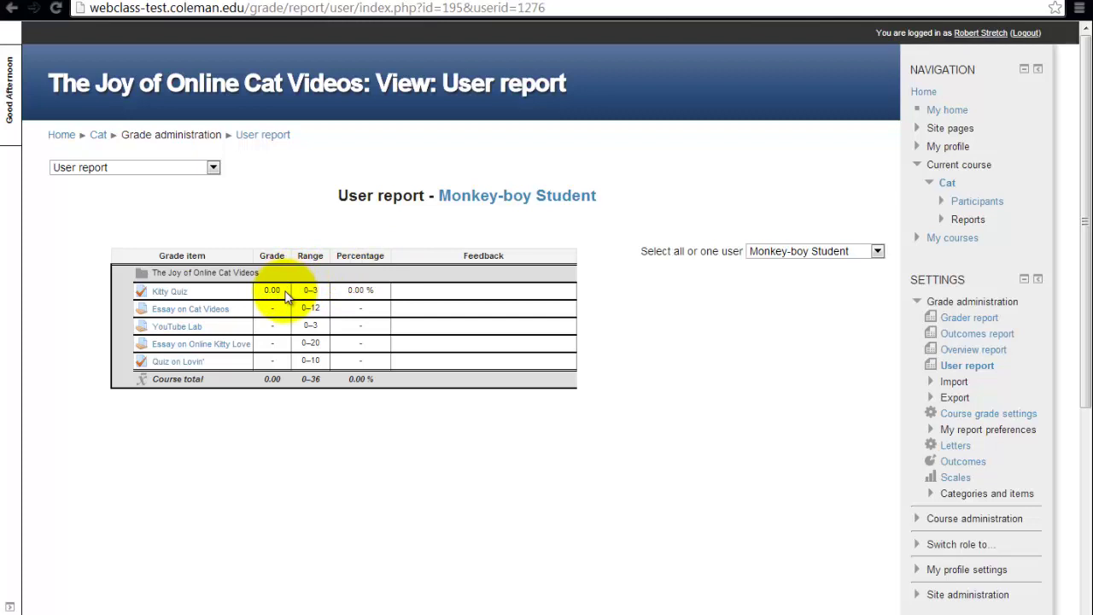
click(213, 169)
click(156, 197)
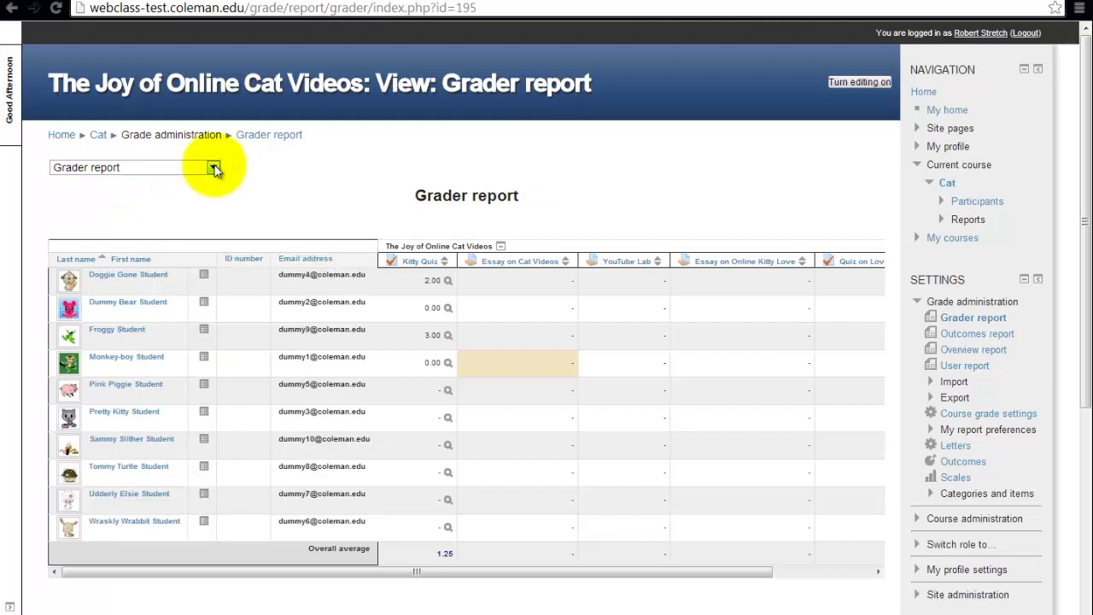
- In the Simple view of categories and items, set the course's aggregation to Sum of grades
click(214, 169)
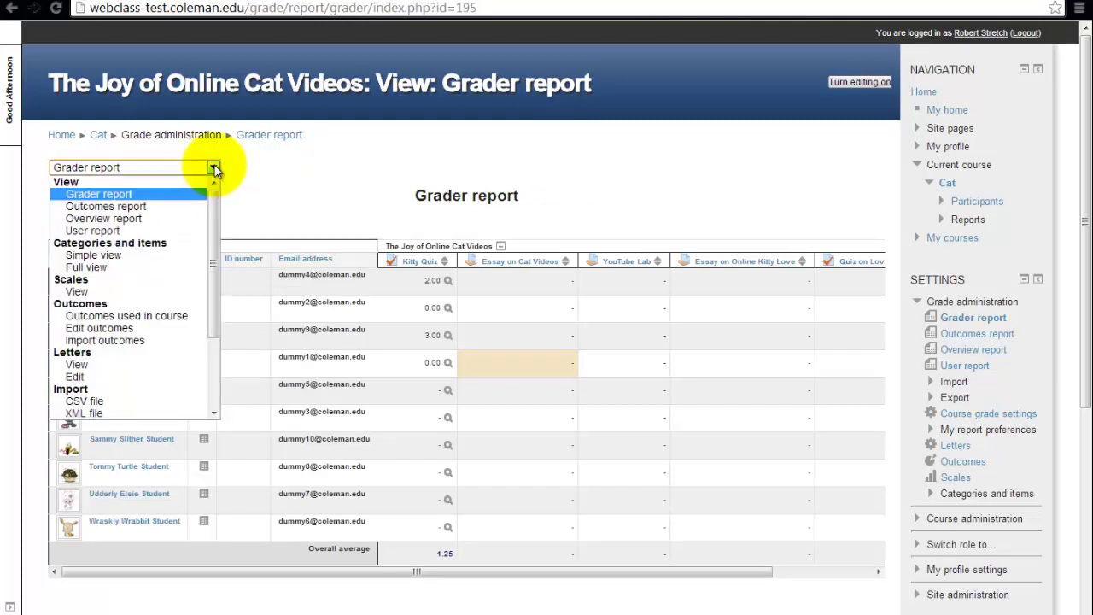
click(182, 255)
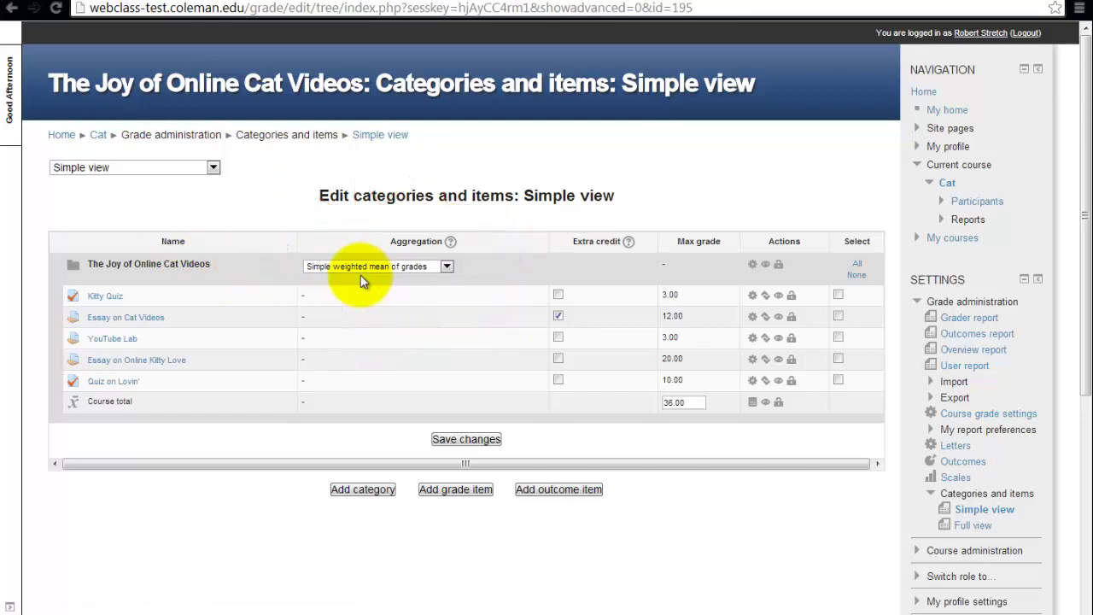
click(447, 268)
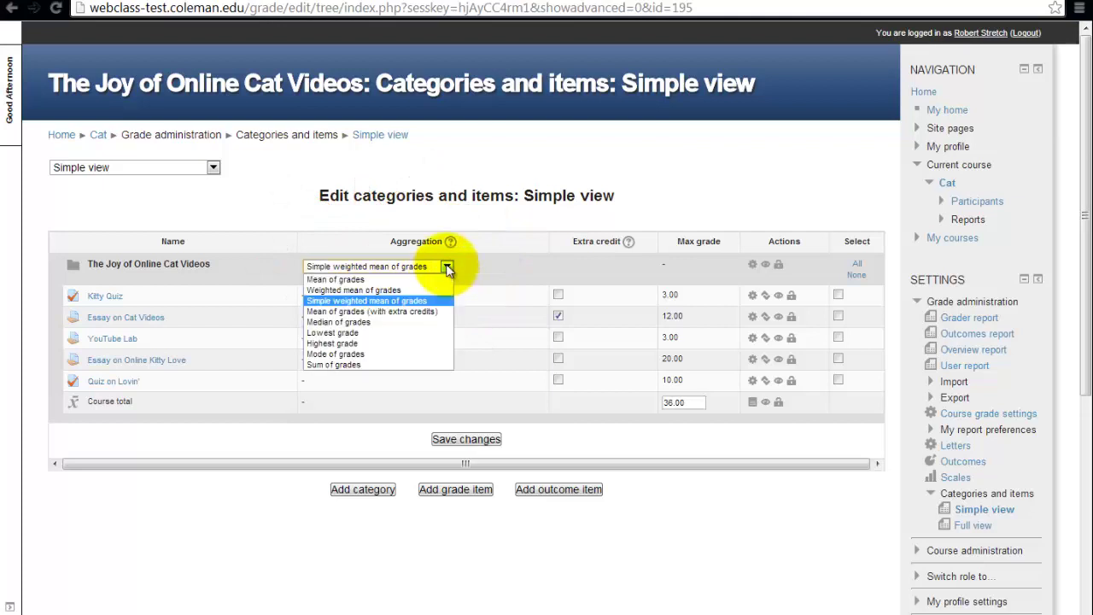
click(433, 365)
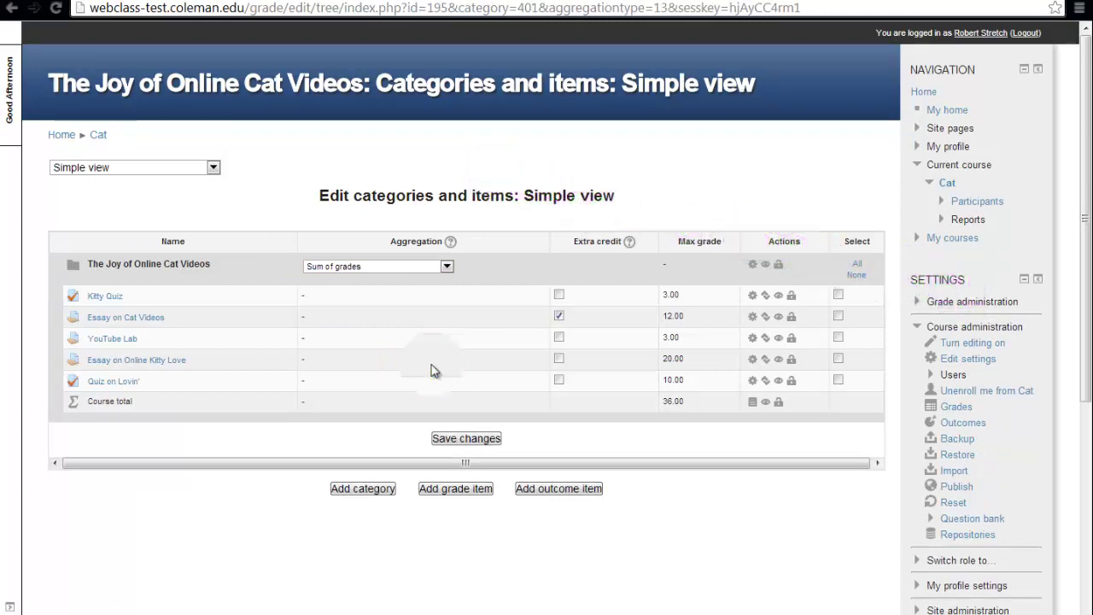
- Remove the extra credit mark from Essay on Cat Videos and save the changes
click(558, 317)
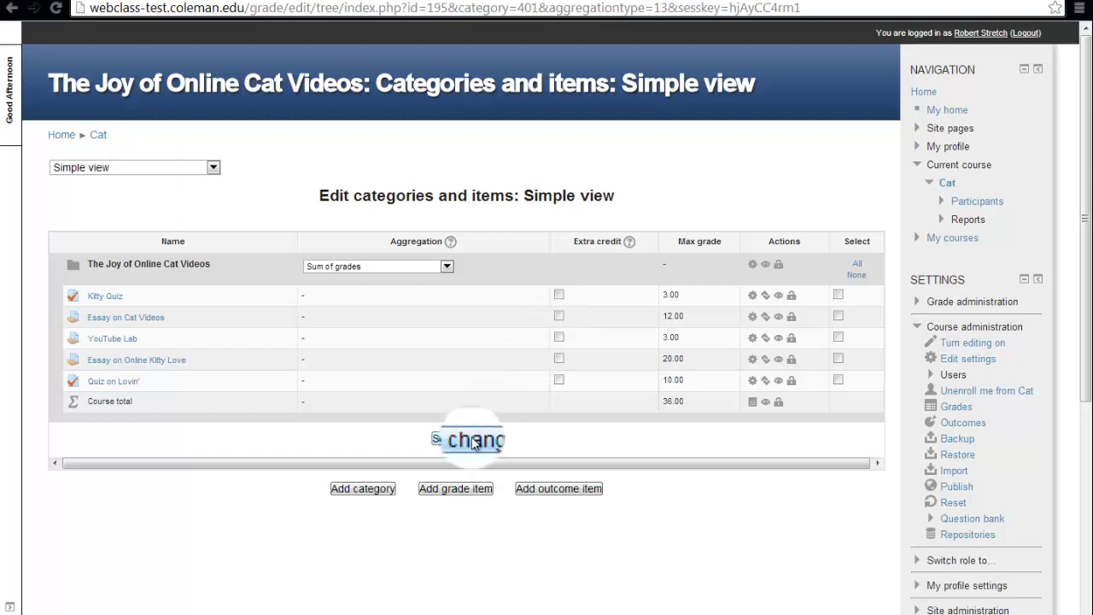
double_click(523, 436)
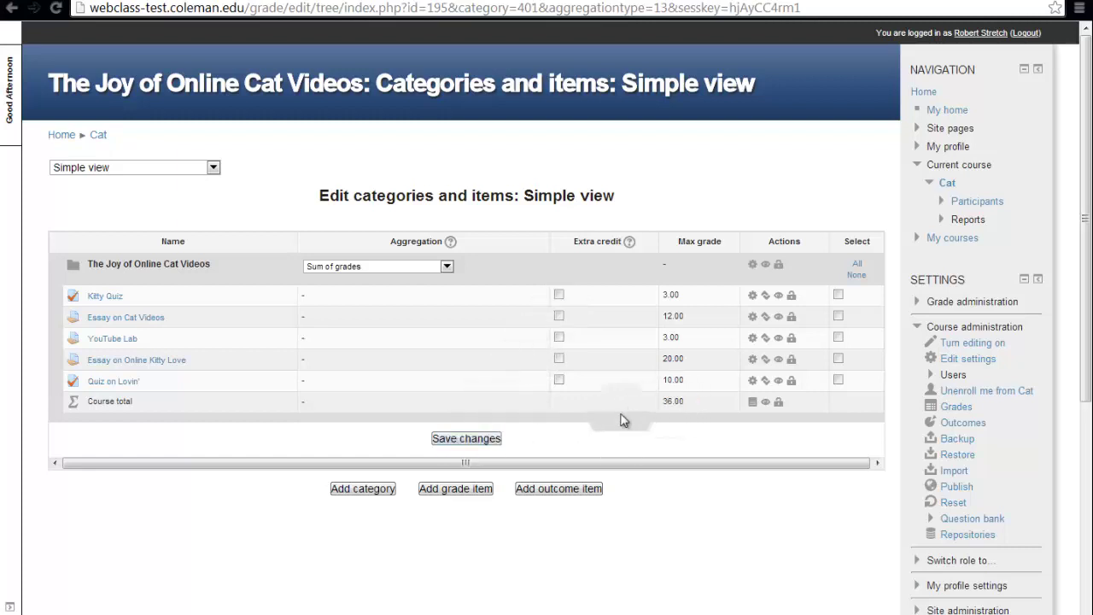
click(467, 440)
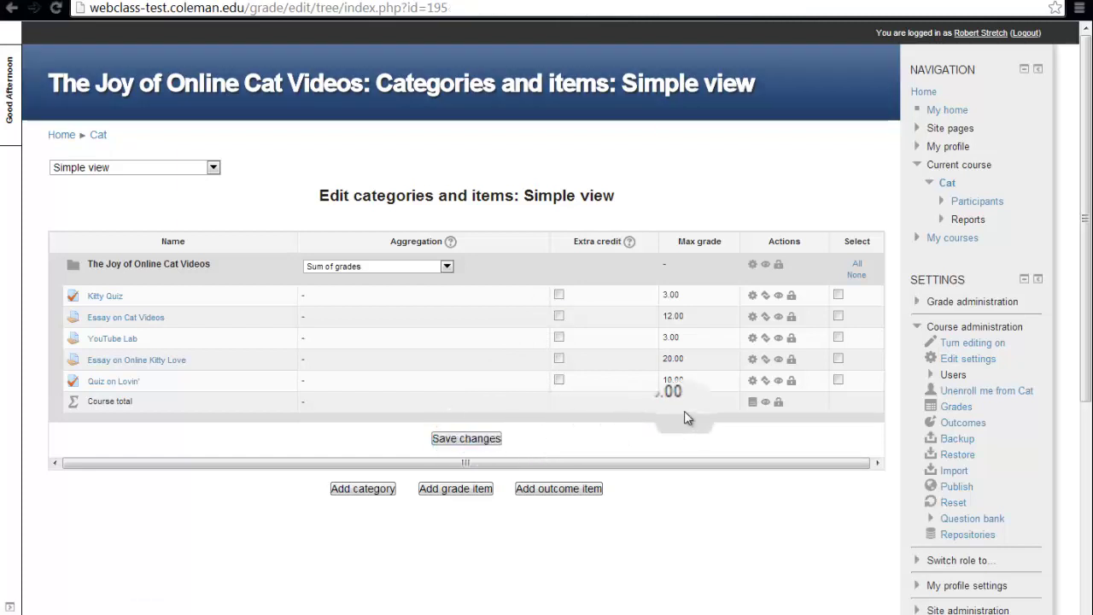
click(670, 332)
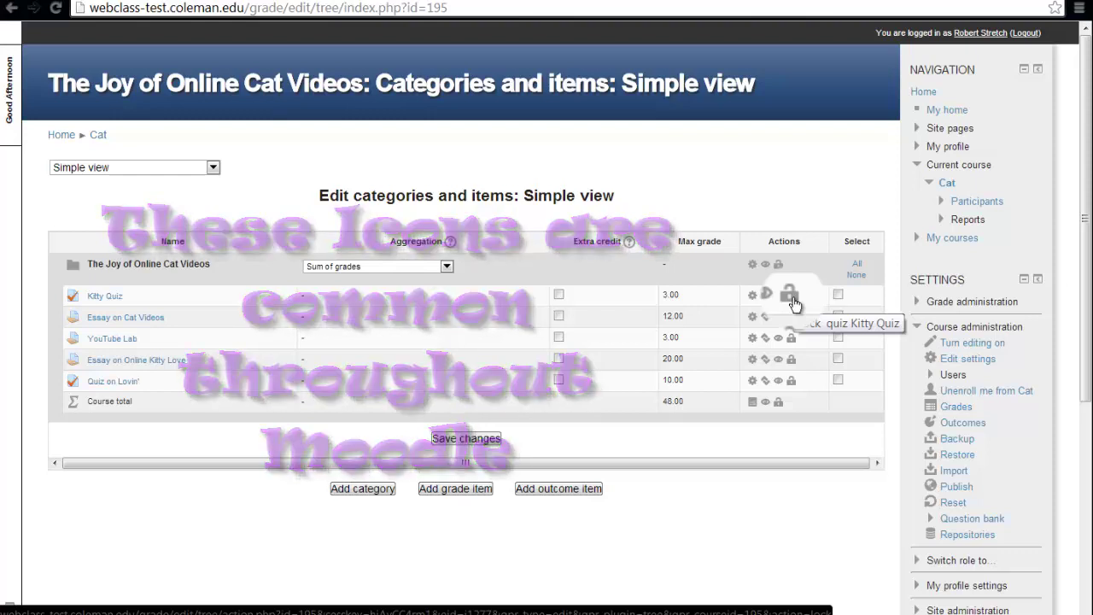
click(468, 439)
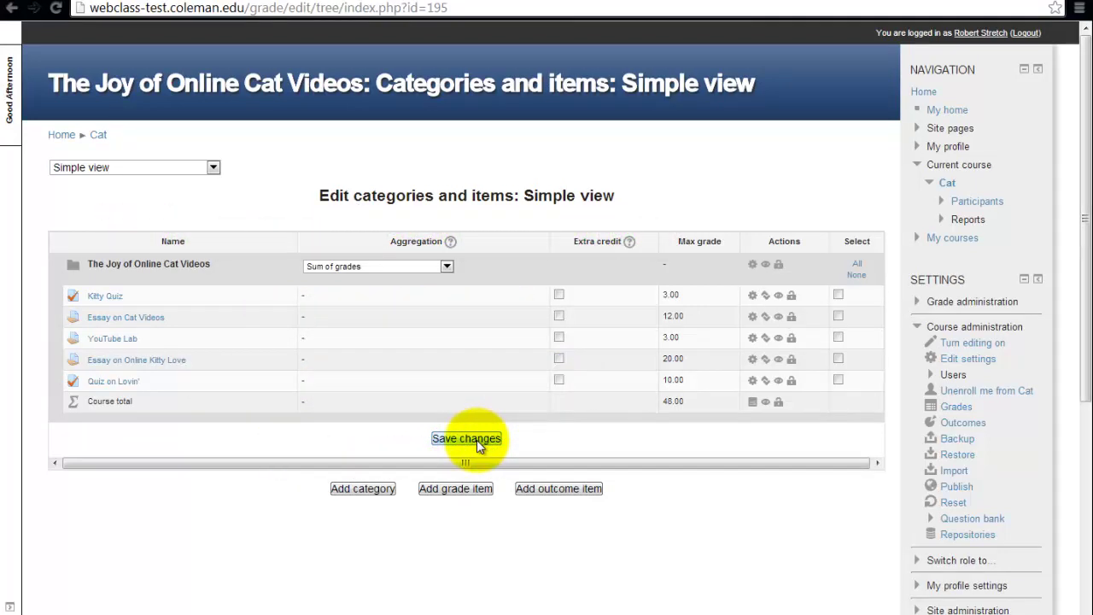
- Check the Course total column for all students in the grader report
click(214, 167)
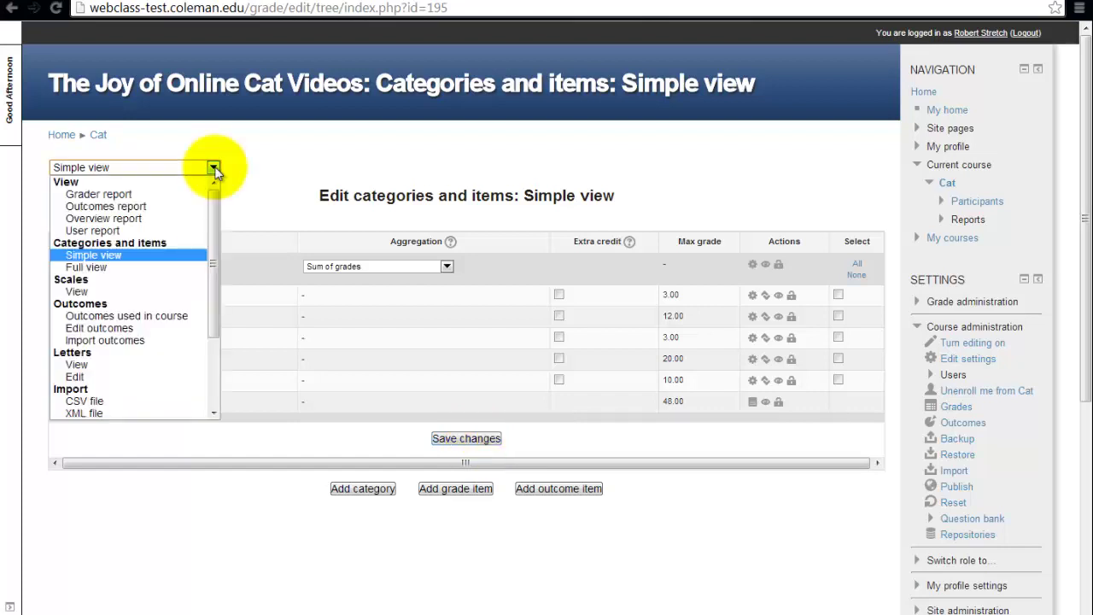
click(171, 203)
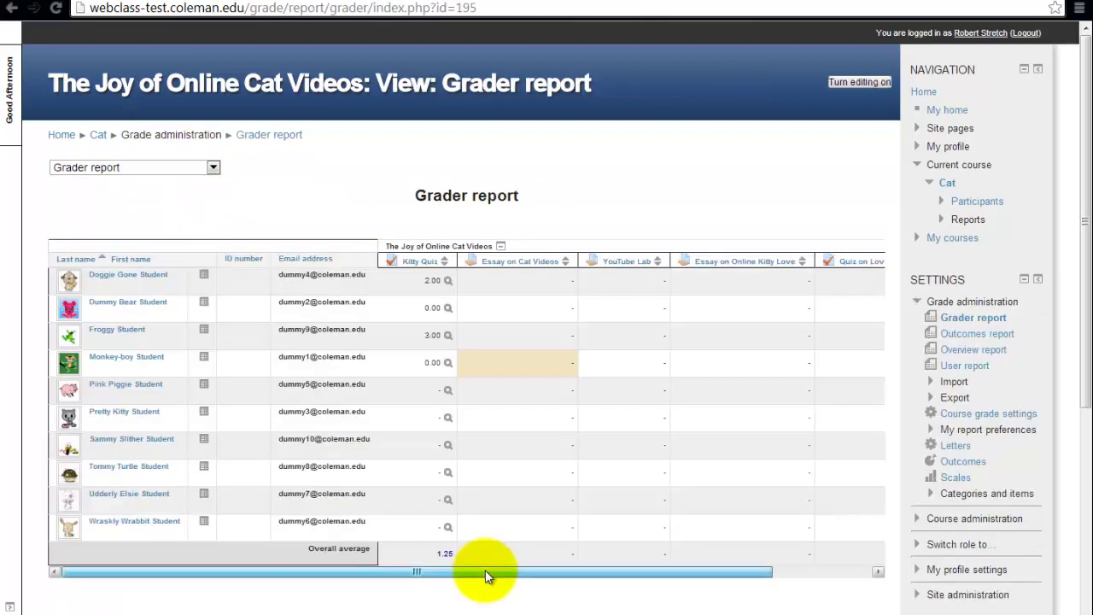
drag(485, 570, 715, 529)
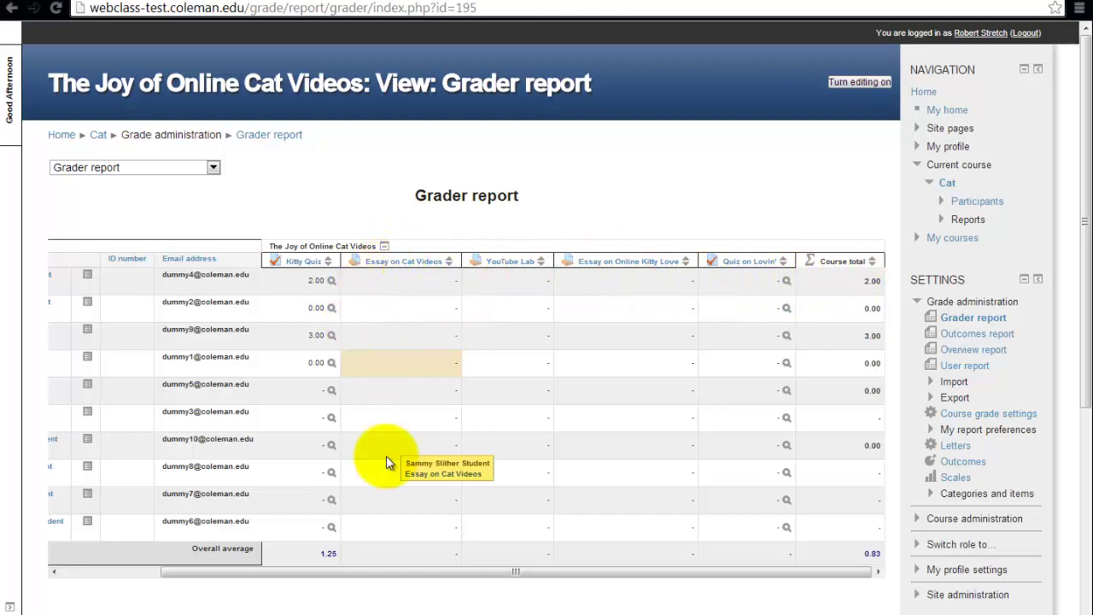
scroll(434, 553, left, 3)
- Open the Full view of categories and items and show the help for Include outcomes in aggregation
click(213, 168)
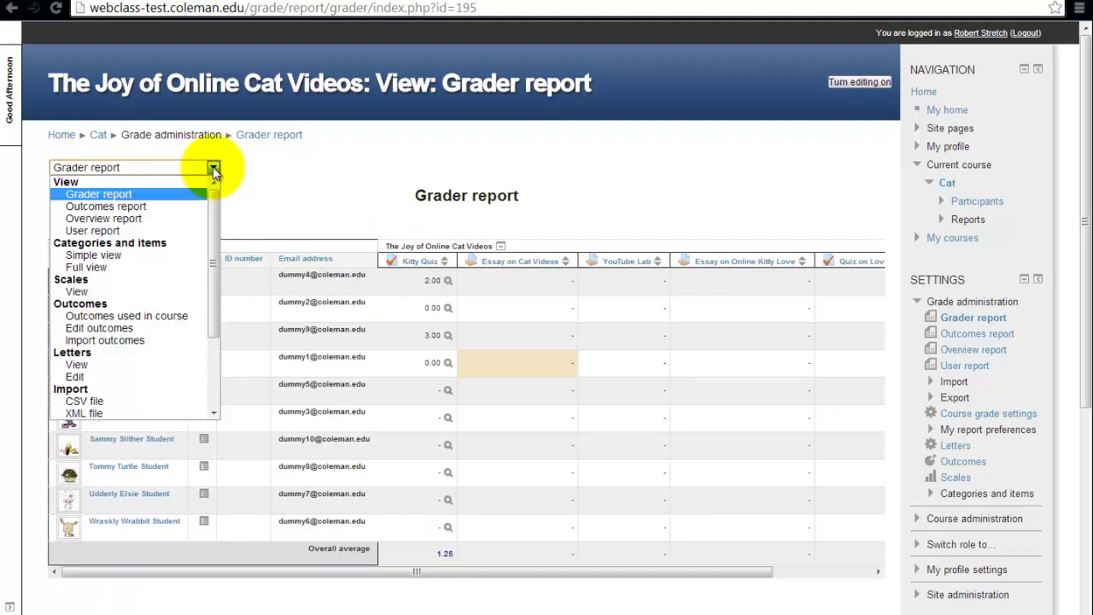
click(181, 275)
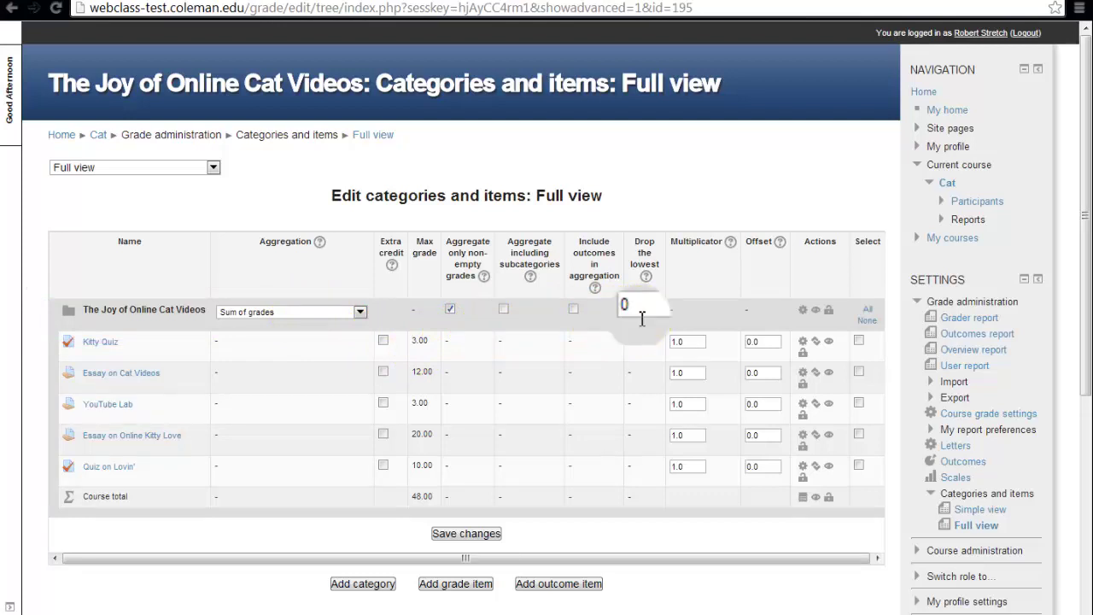
click(596, 290)
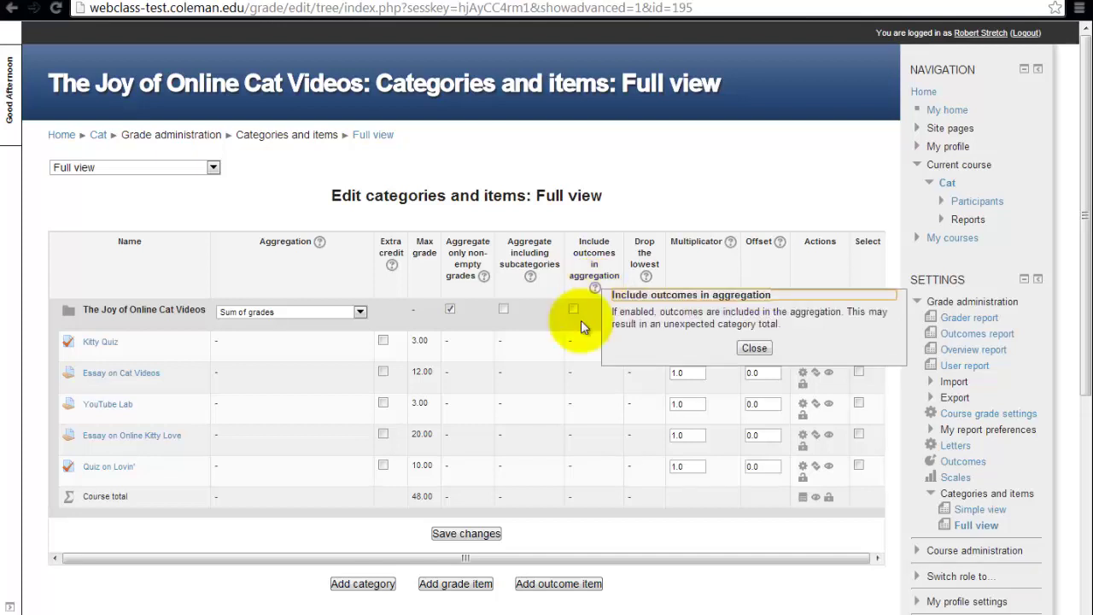
- Close the outcomes help, find the Moodle Docs link for the page, and view the help for Offset
click(752, 348)
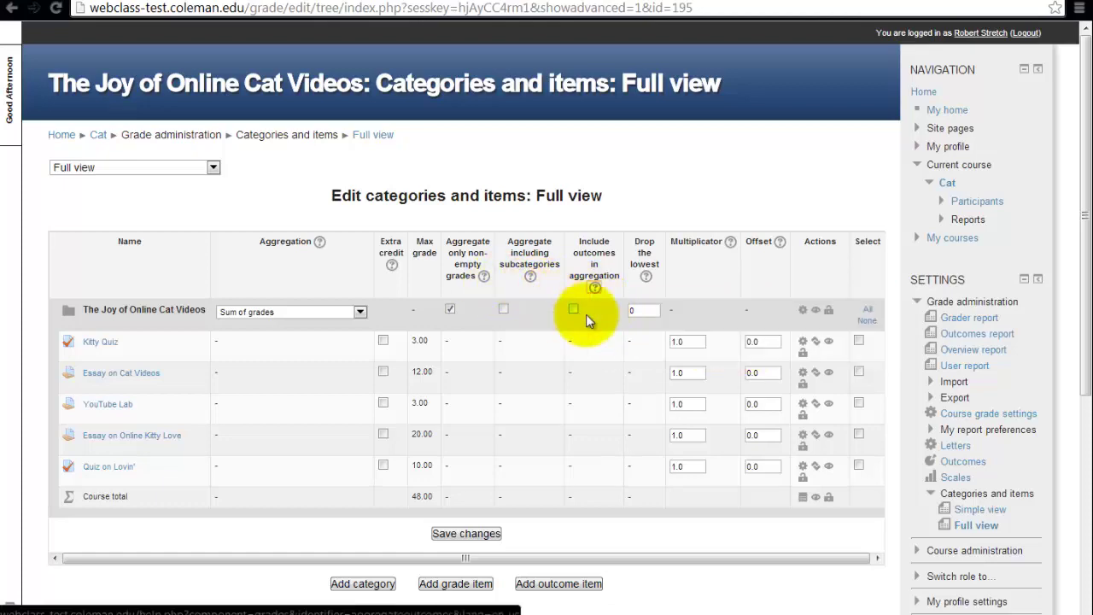
scroll(592, 313, down, 4)
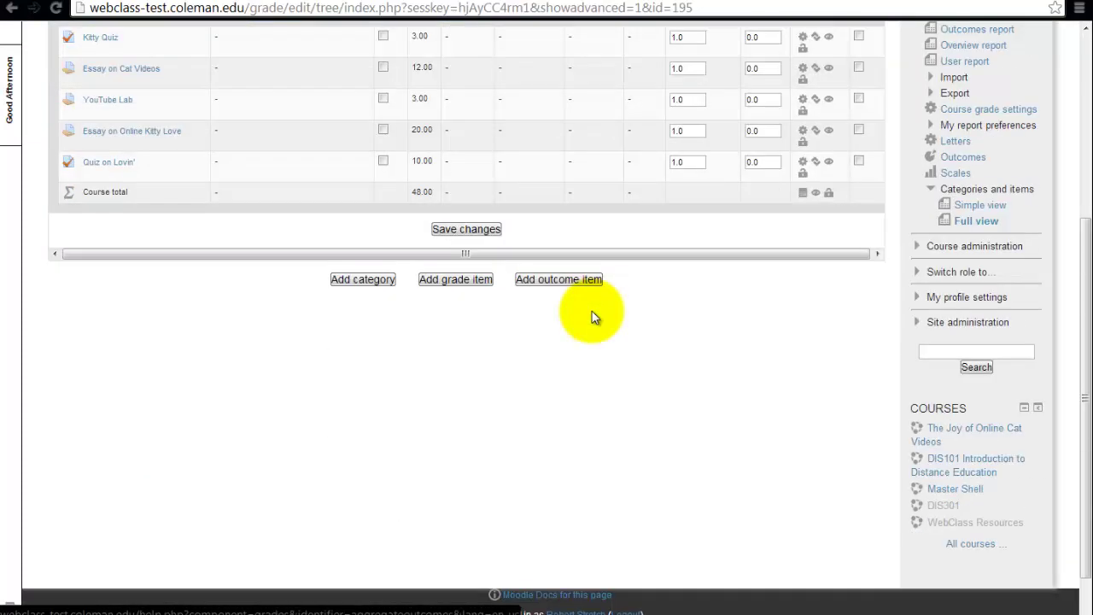
scroll(593, 312, down, 1)
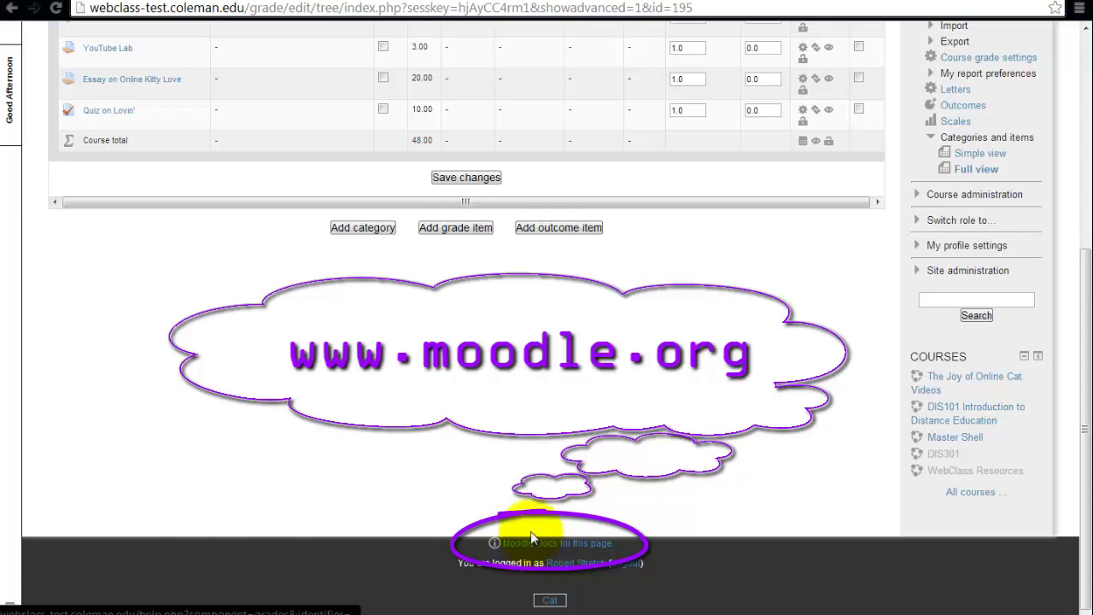
scroll(556, 465, up, 3)
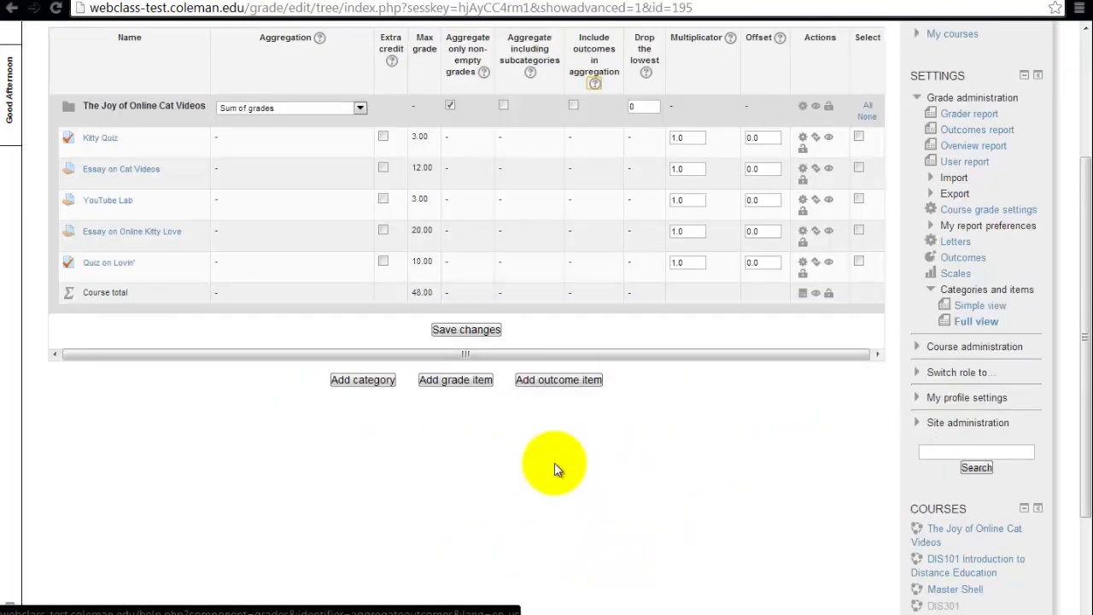
scroll(556, 469, up, 3)
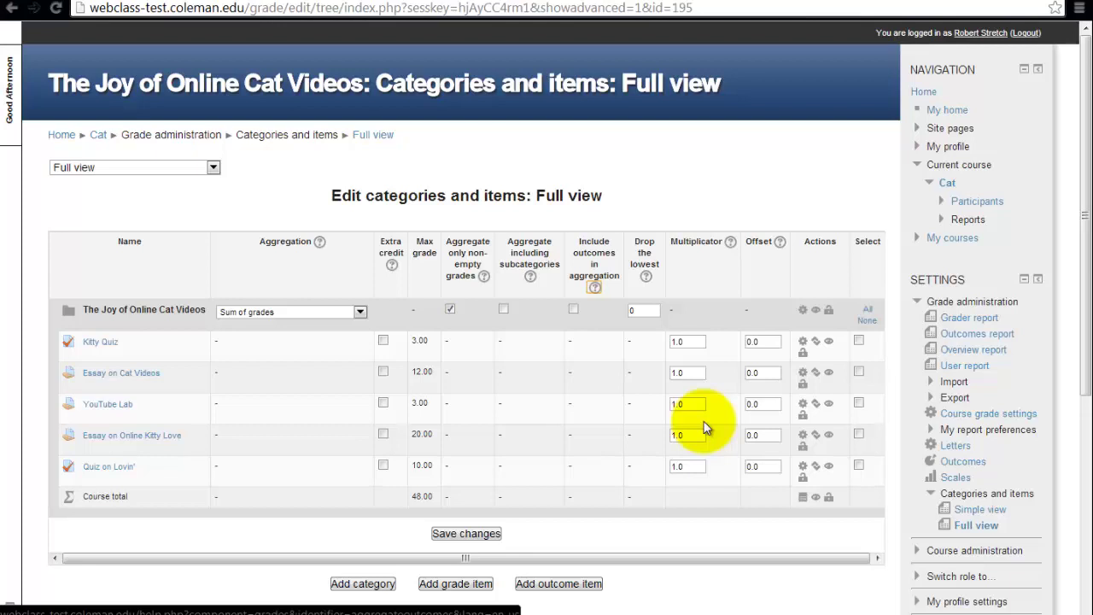
click(780, 246)
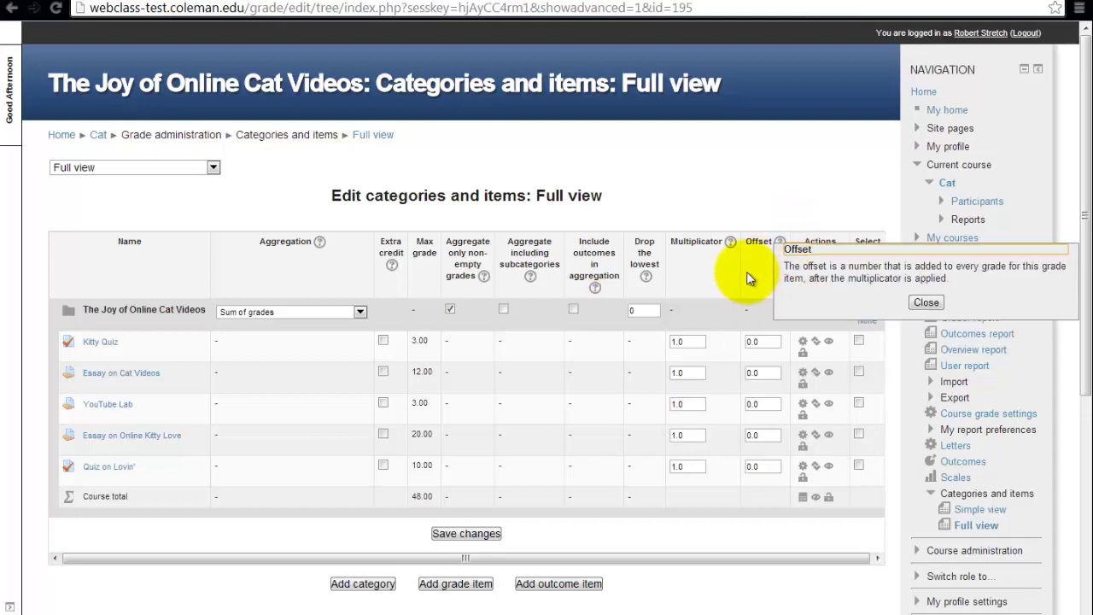
click(758, 272)
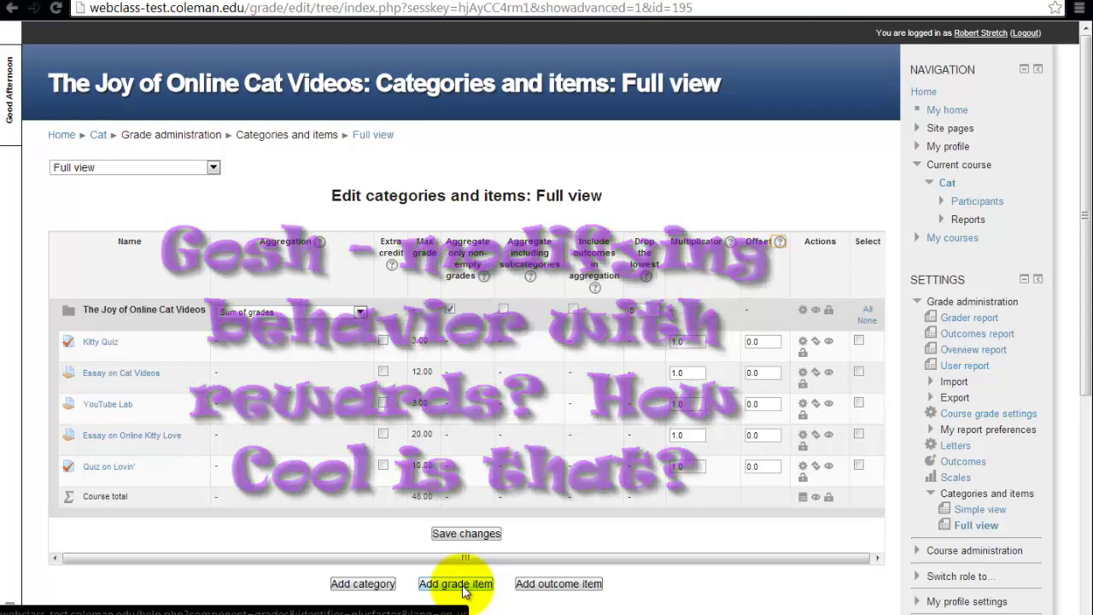
- Add a grade item named On-time Credit with a maximum grade of 1.00, mark it as extra credit and save
click(461, 586)
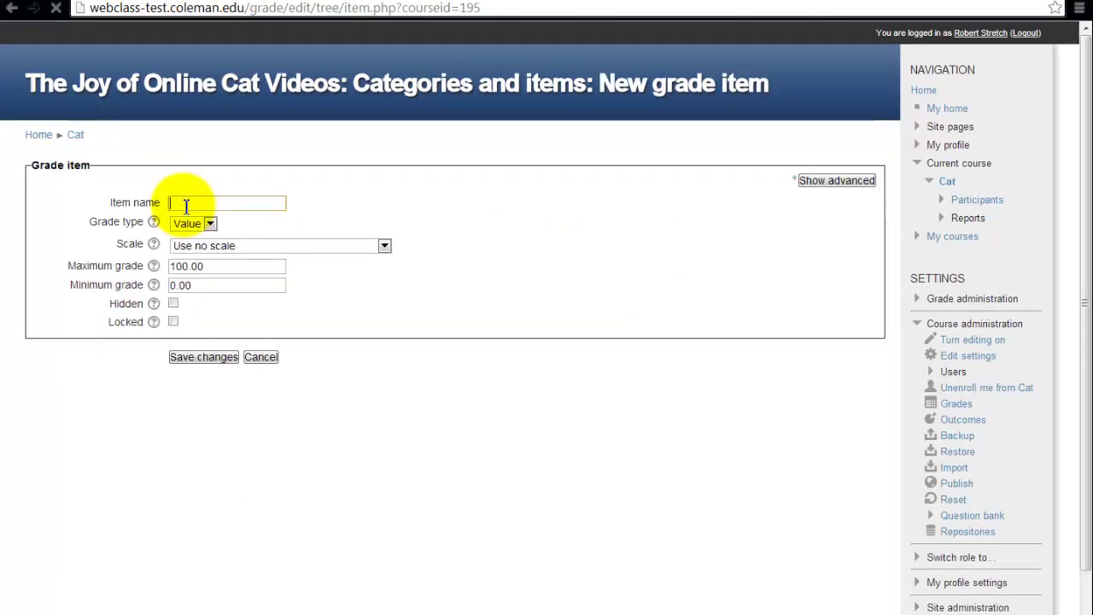
text(OnTime )
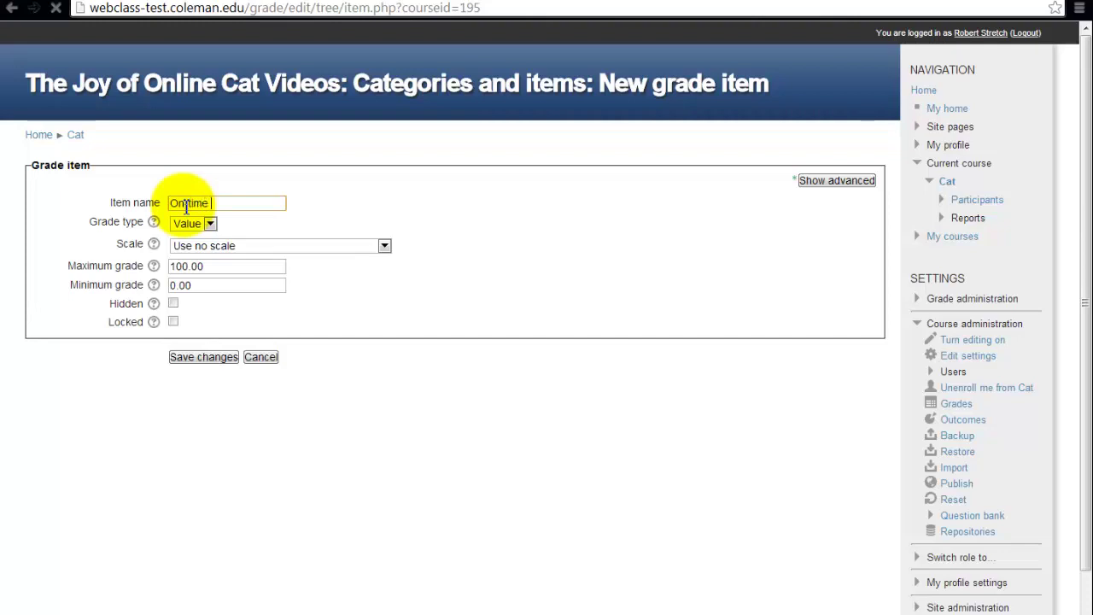
text(Credit)
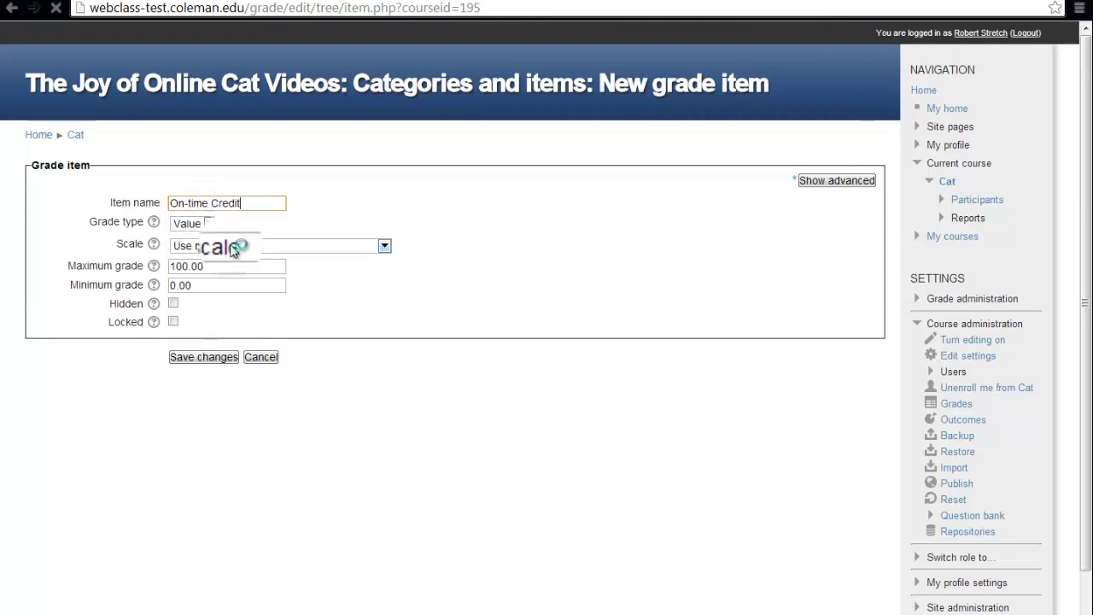
click(190, 266)
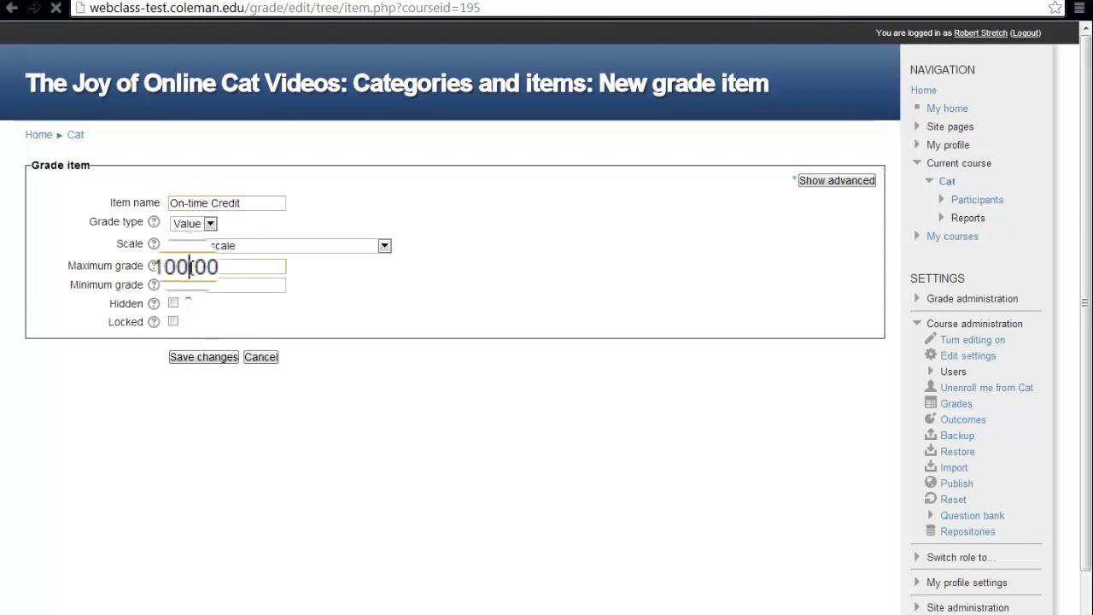
key(BackSpace)
key(BackSpace)
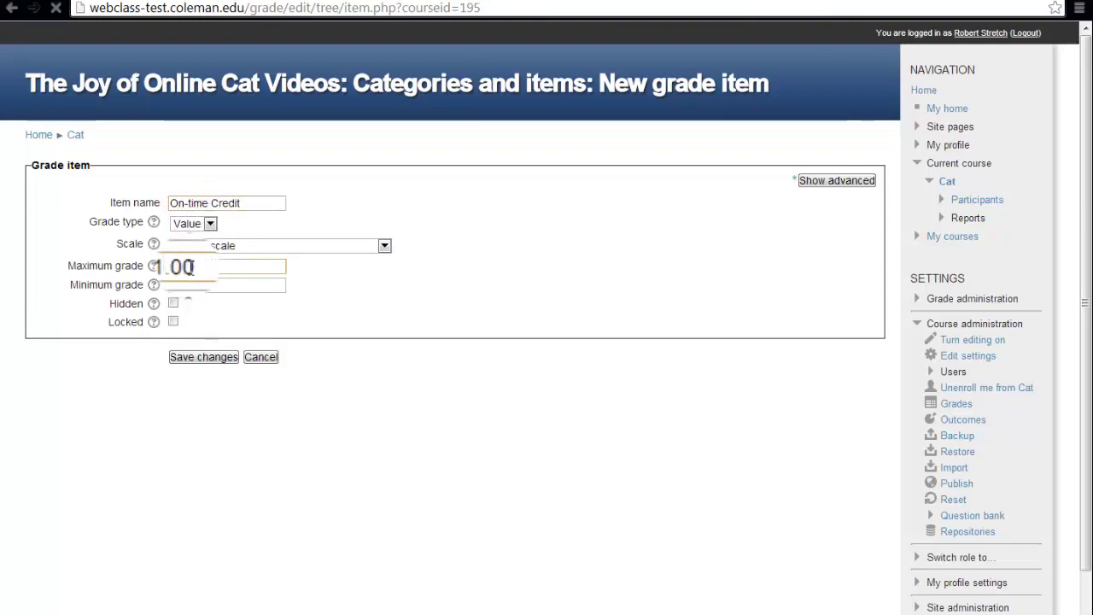
click(188, 359)
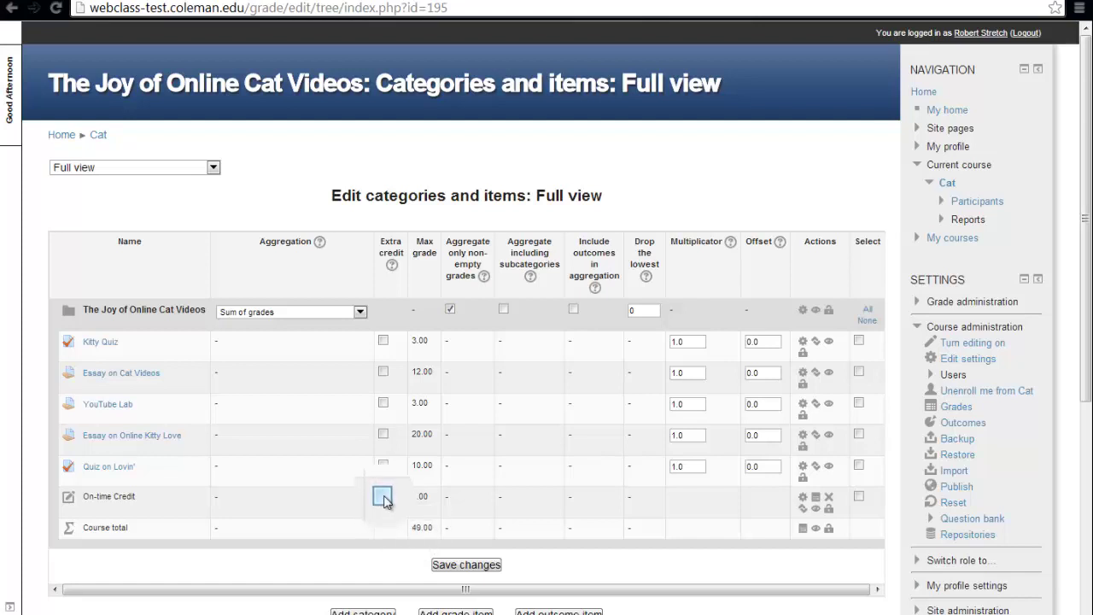
click(384, 499)
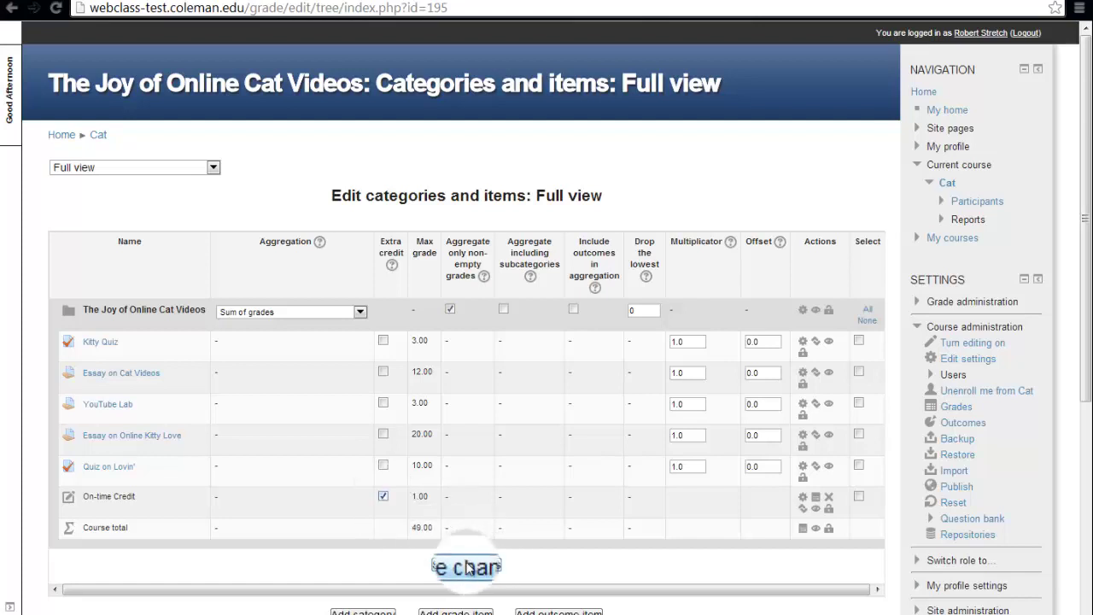
click(466, 568)
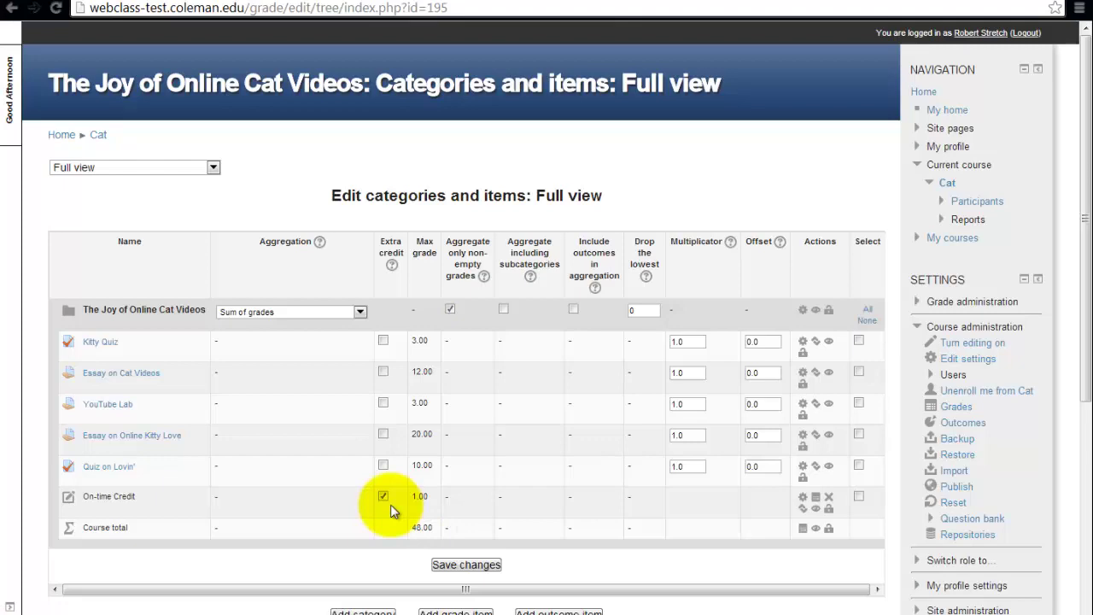
- In the grader report, give the second listed student a grade of 1 for On-time Credit with the feedback 7/2/13
click(214, 168)
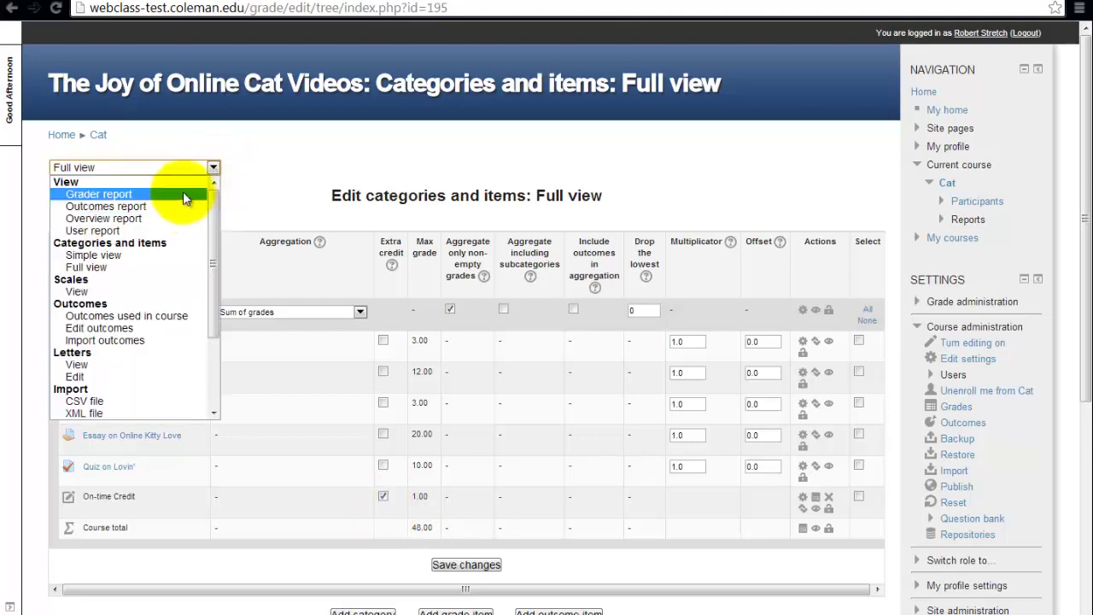
click(183, 192)
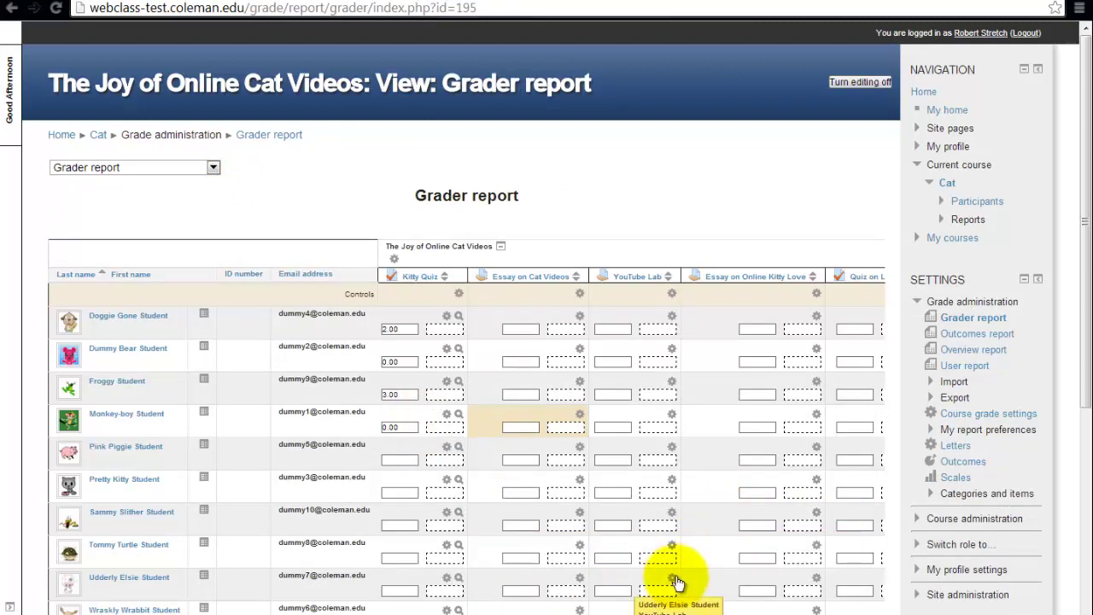
key(Right)
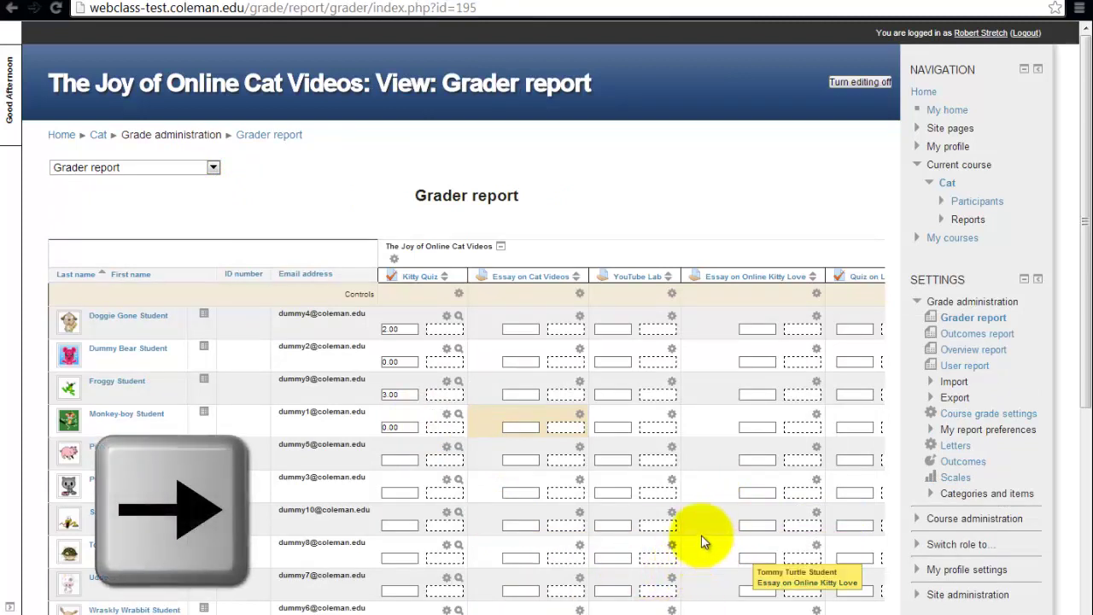
key(Right)
key(Right)
key(Right)
key(Right)
key(Right)
key(Right)
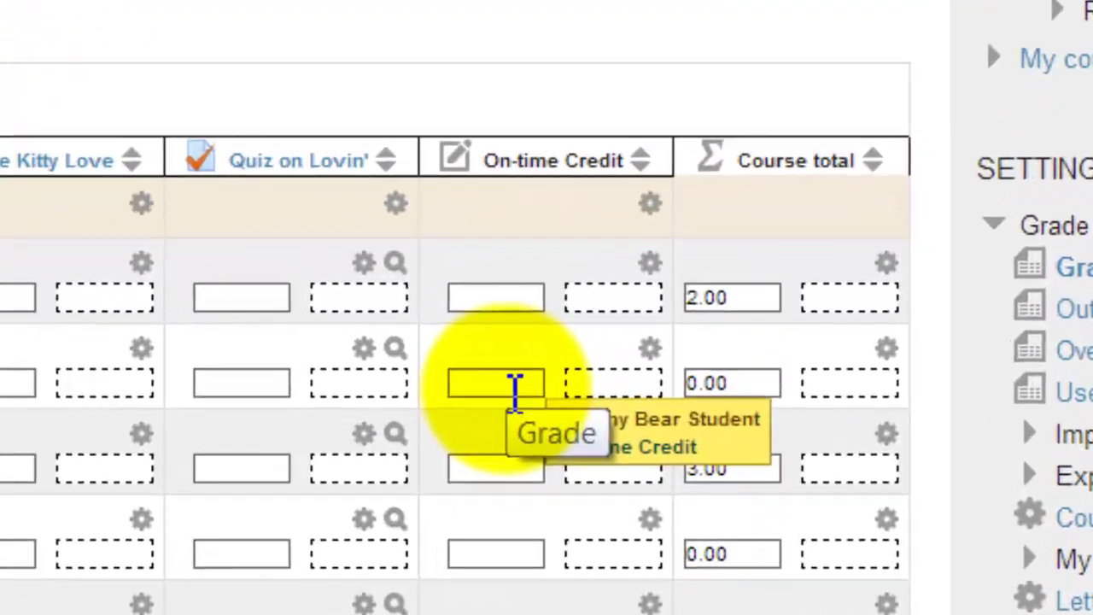
click(733, 364)
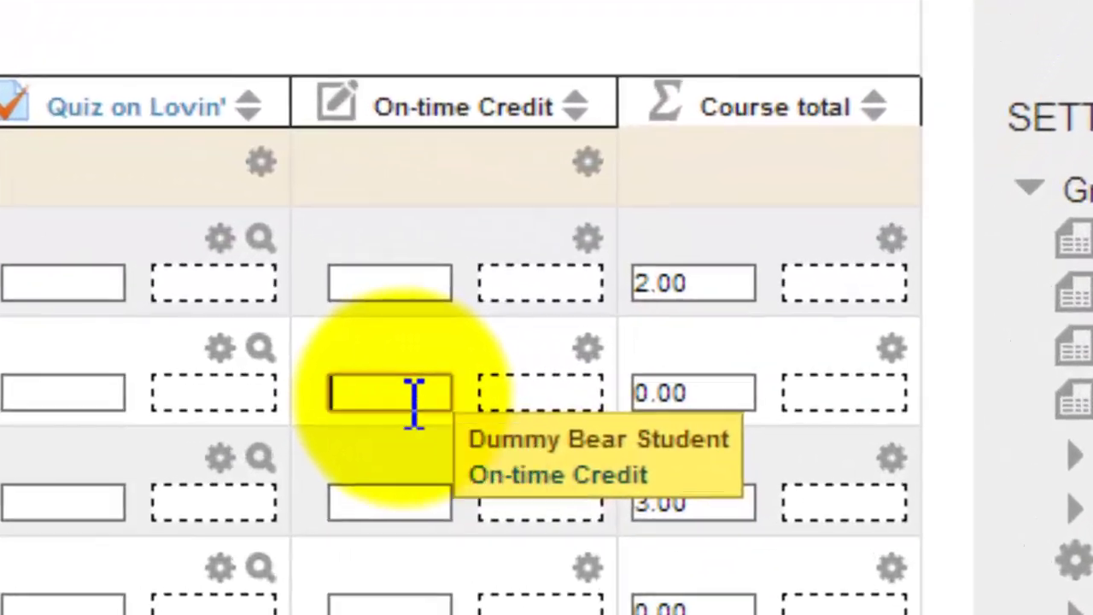
text(1)
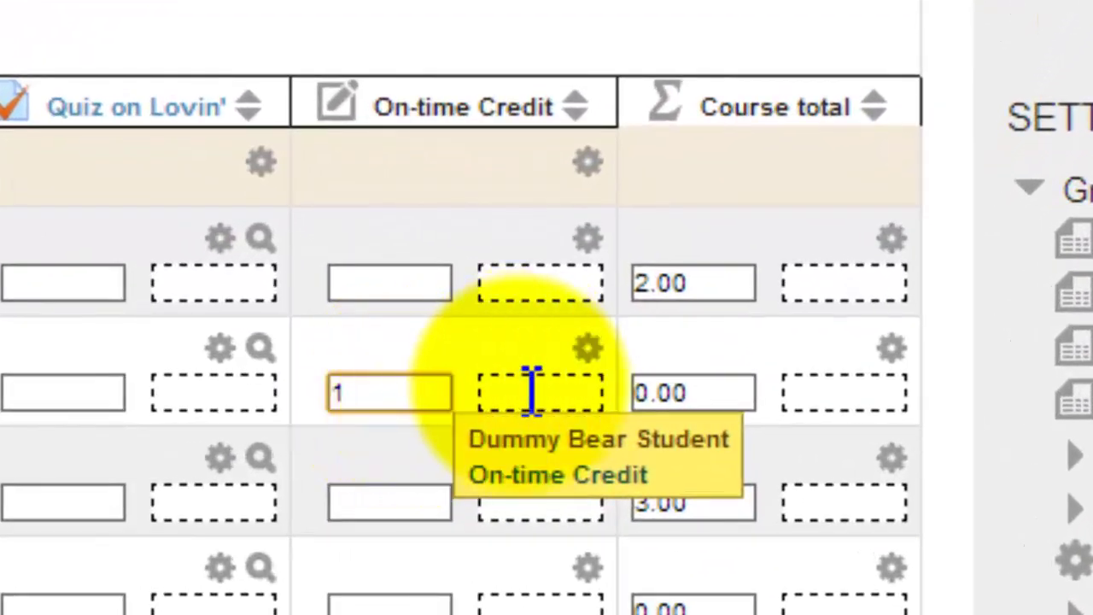
click(531, 393)
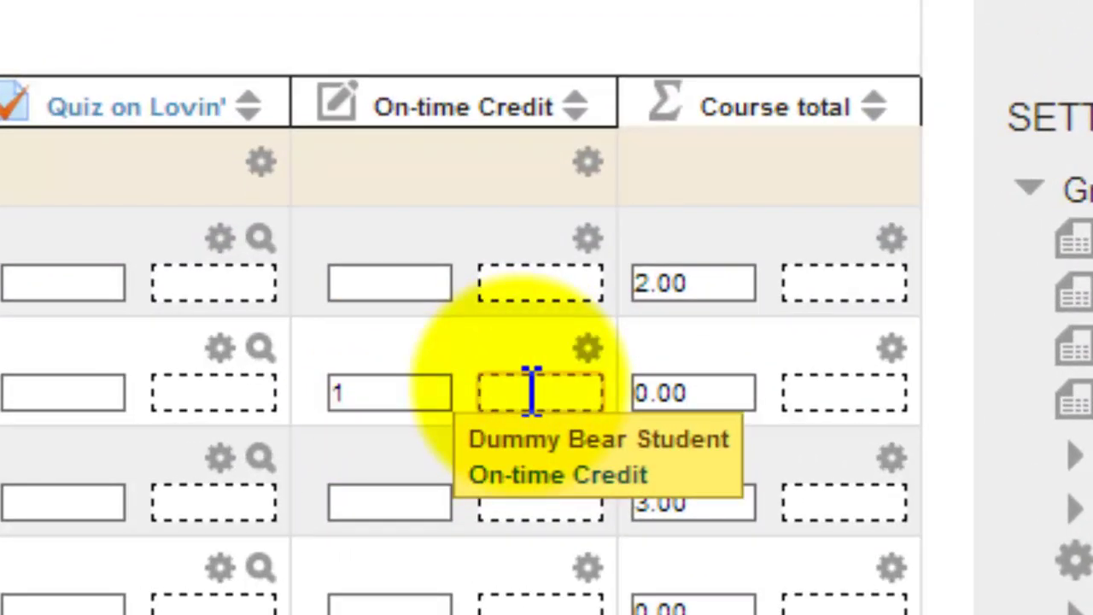
text(7/2/13)
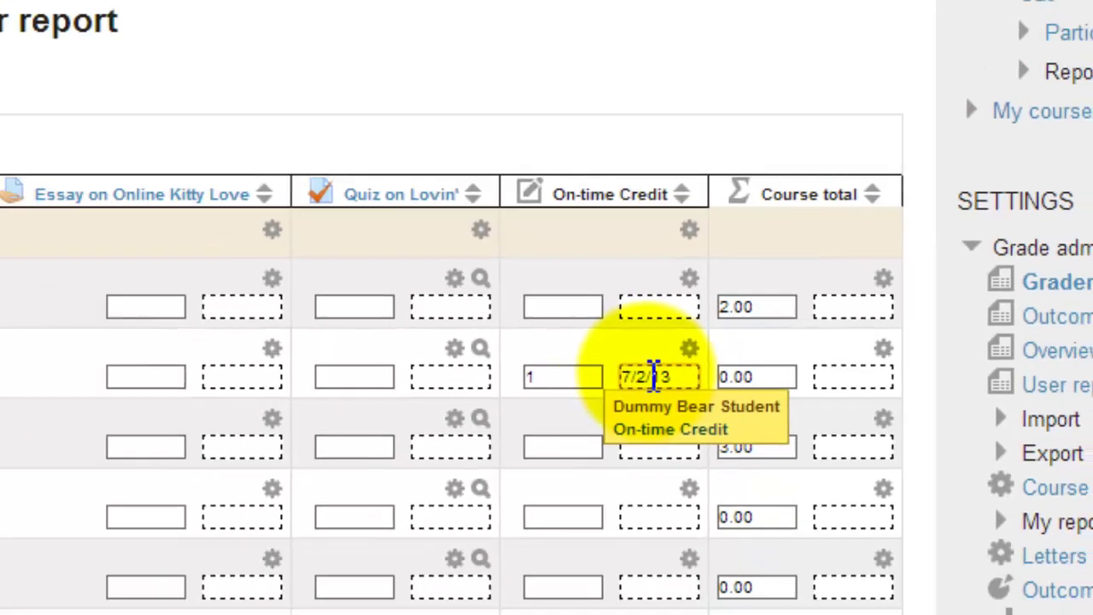
- Give the fifth listed student a grade of 1 for On-time Credit, copying over the feedback 7/2/13
triple_click(653, 376)
key(ctrl+c)
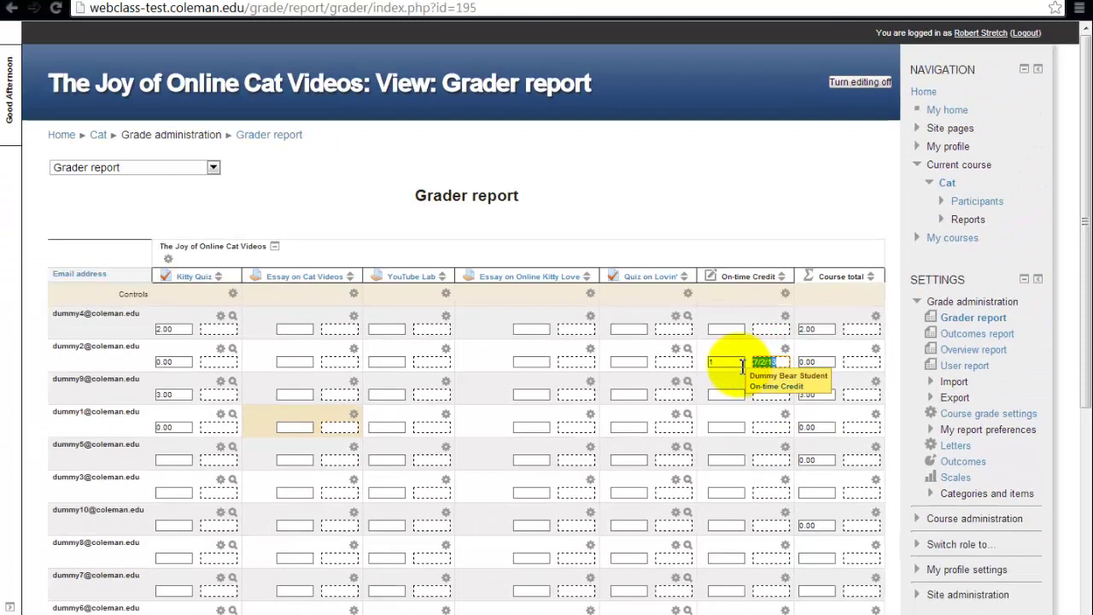
click(727, 458)
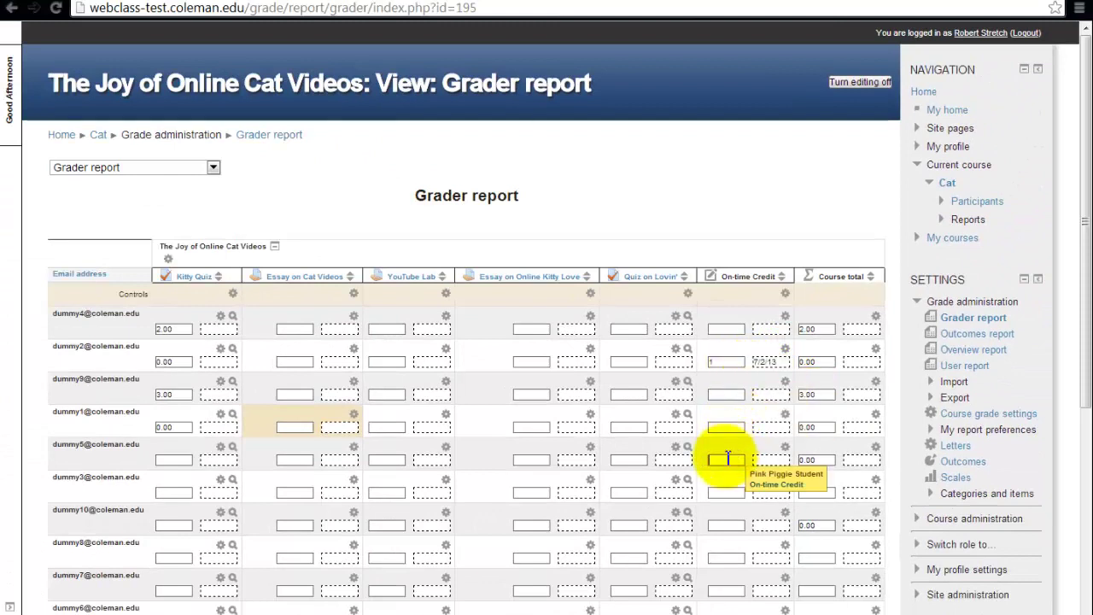
text(1)
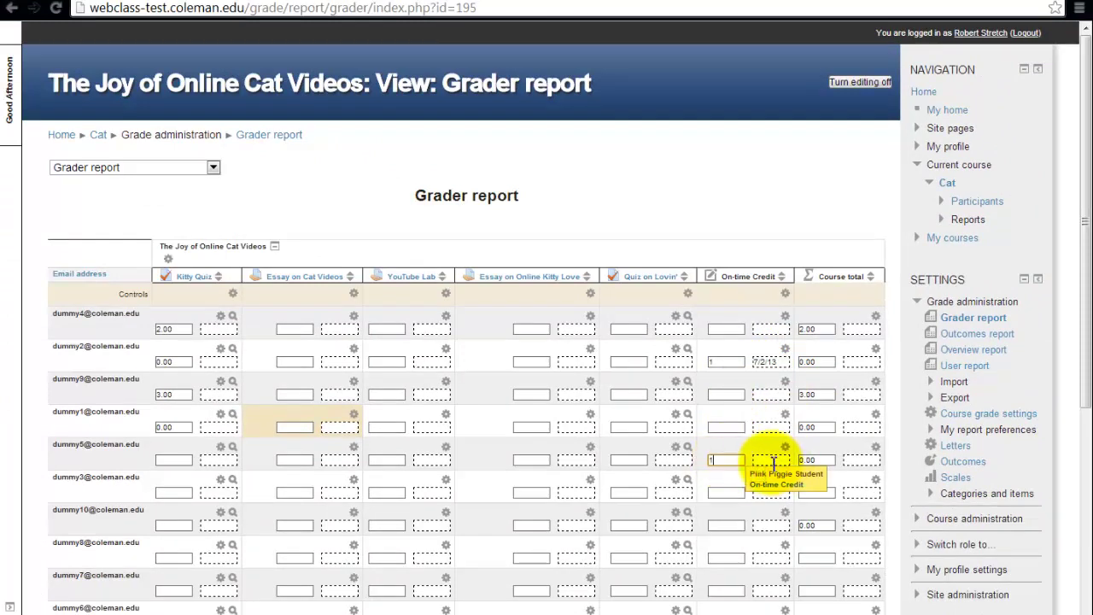
click(773, 460)
key(ctrl+v)
- Give the eighth listed student a grade of 1 for On-time Credit with the feedback 7/2/13, and update the report
click(717, 557)
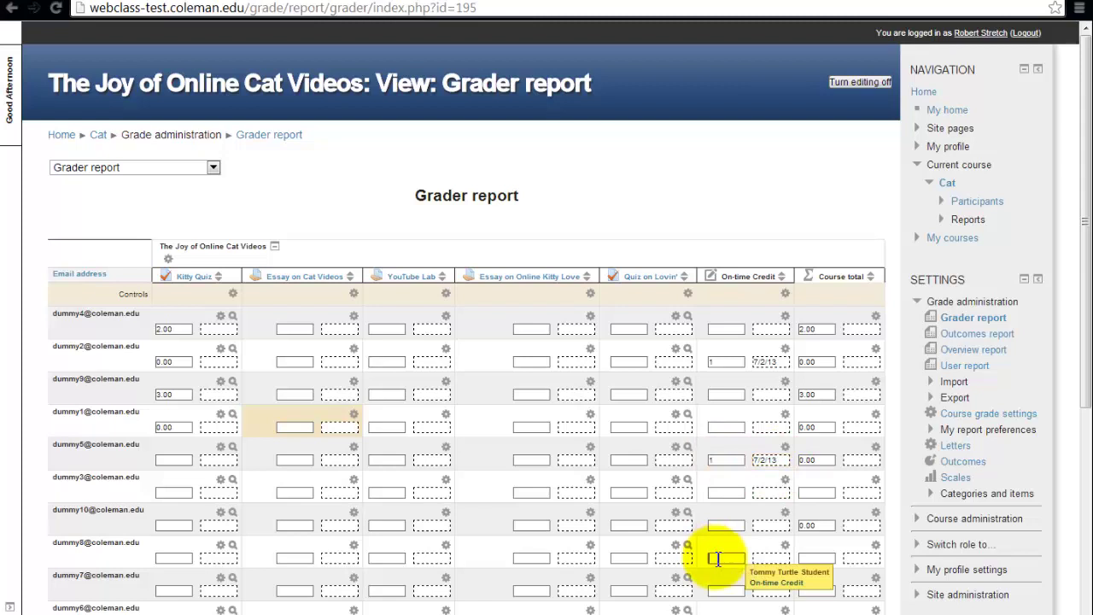
text(1)
click(771, 557)
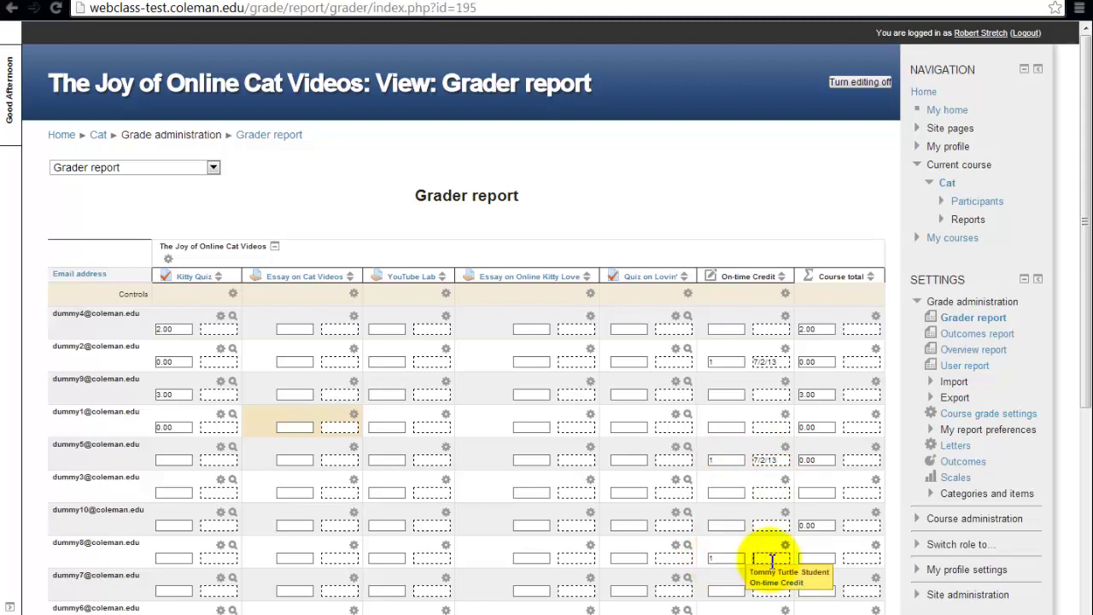
key(ctrl+v)
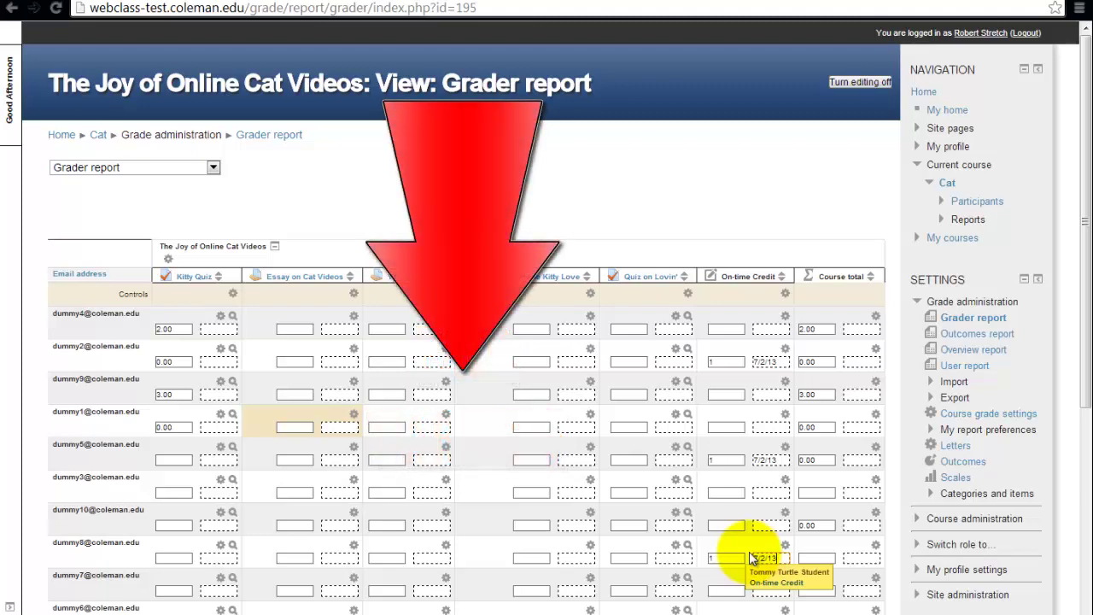
scroll(749, 555, down, 4)
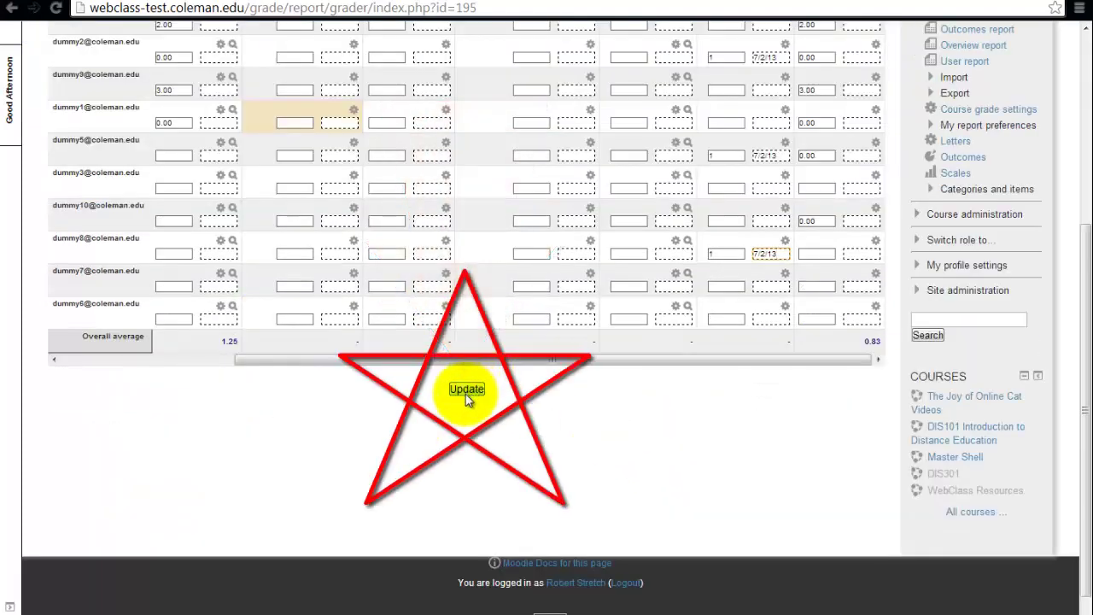
click(466, 390)
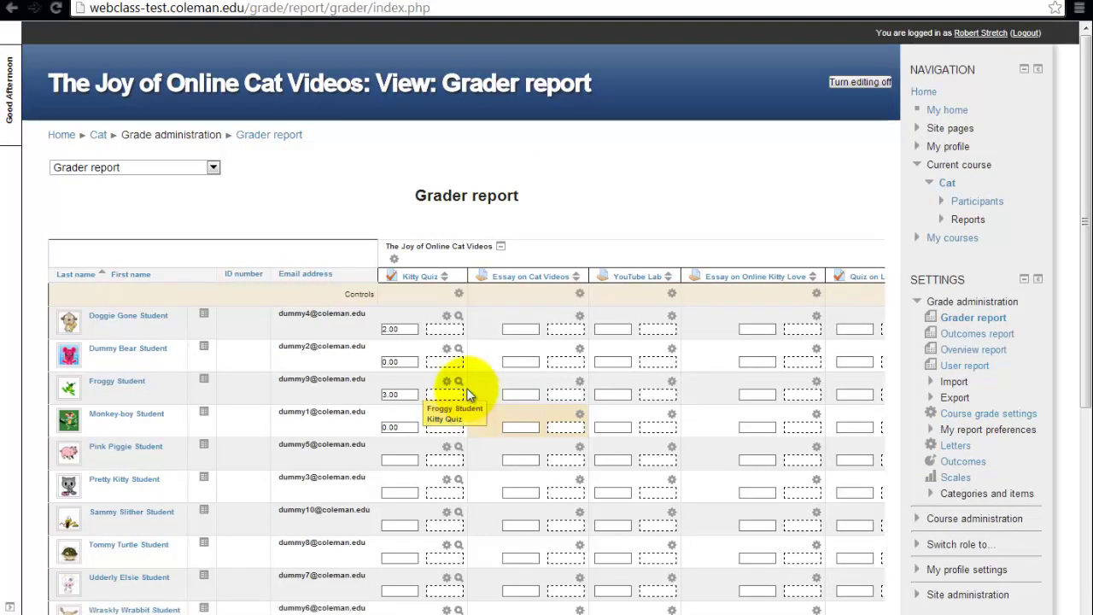
- Turn editing off and check the On-time Credit and Course total columns of the grader report
click(865, 80)
drag(498, 570, 730, 581)
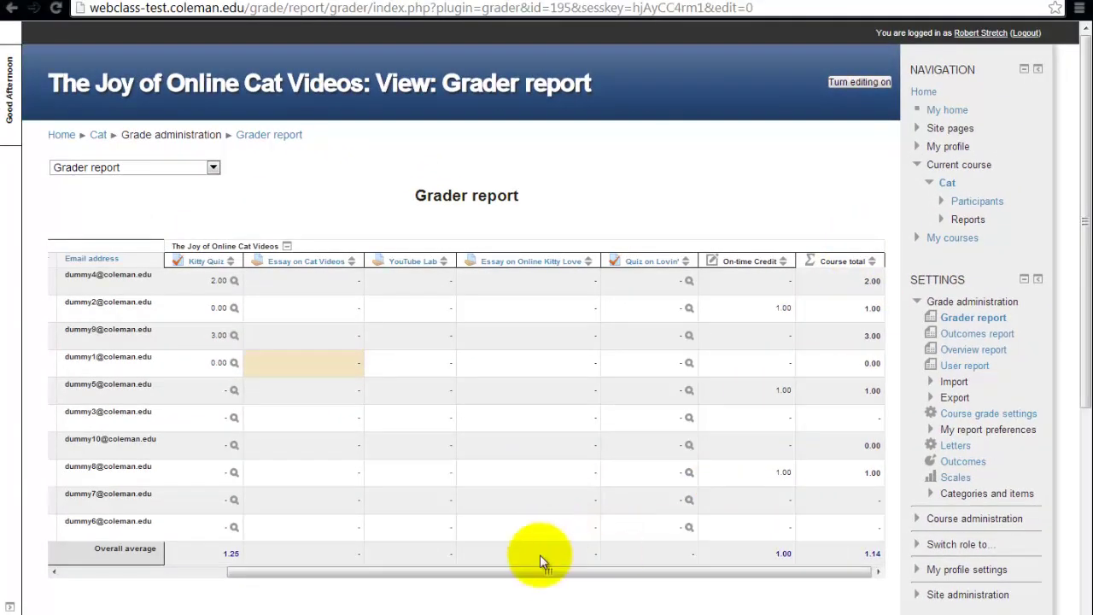
drag(534, 573, 320, 607)
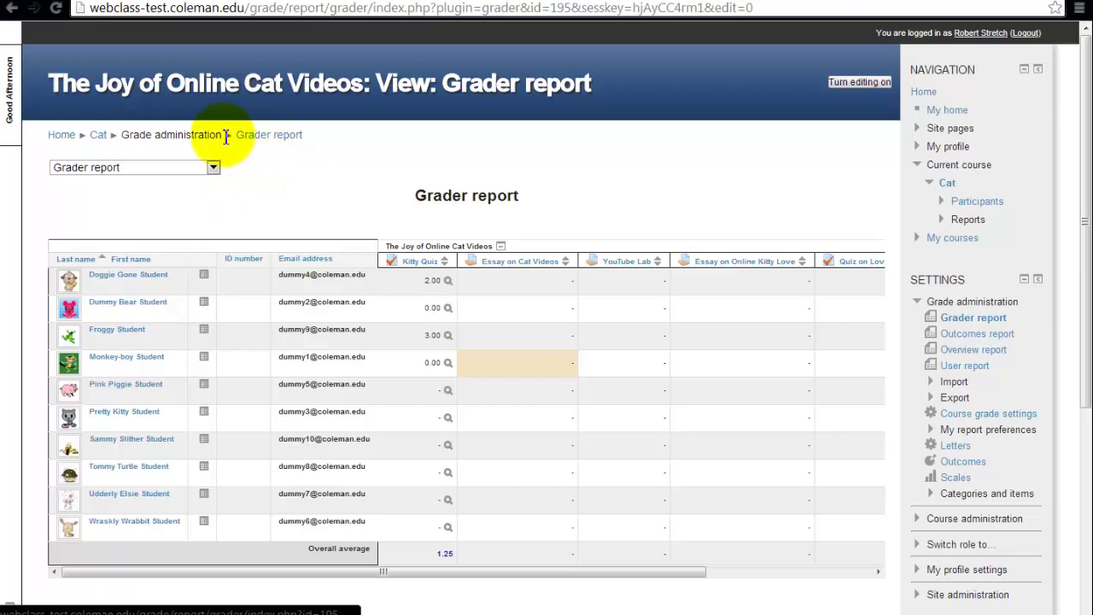
- Return to the Cat course page and look at the Week Two activities
click(98, 136)
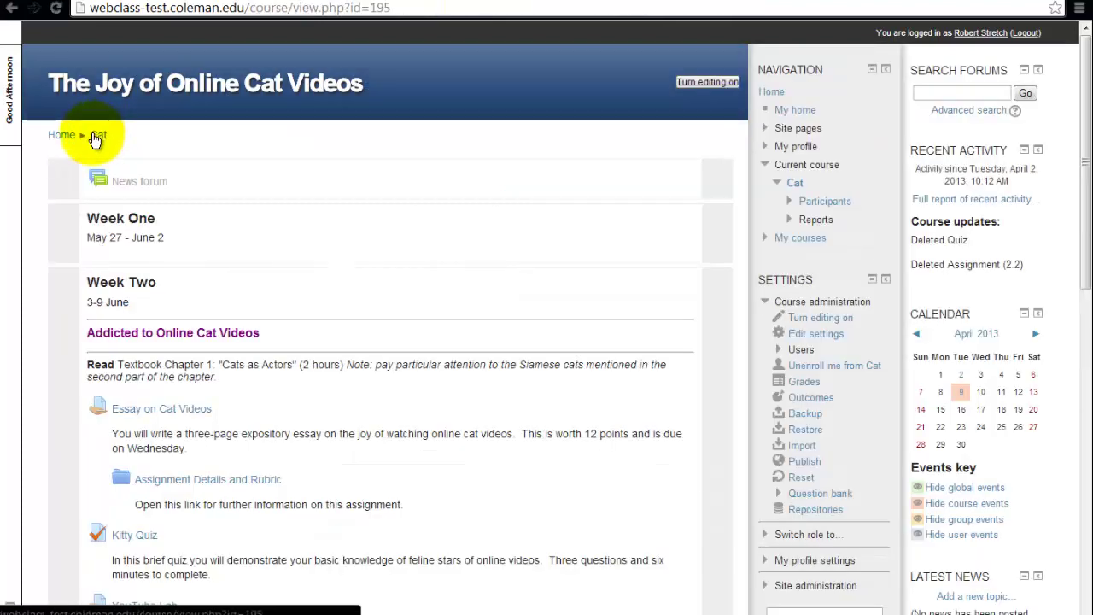
scroll(304, 258, down, 1)
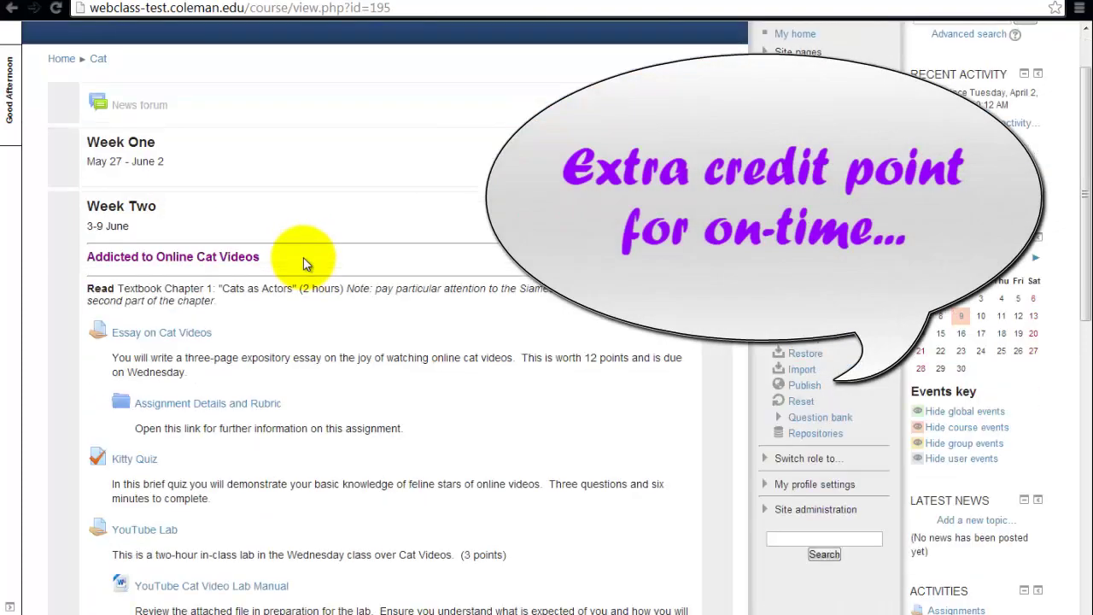
- Turn editing on for the course page and open the activity and resource chooser for Week One
scroll(304, 264, down, 1)
scroll(305, 264, down, 4)
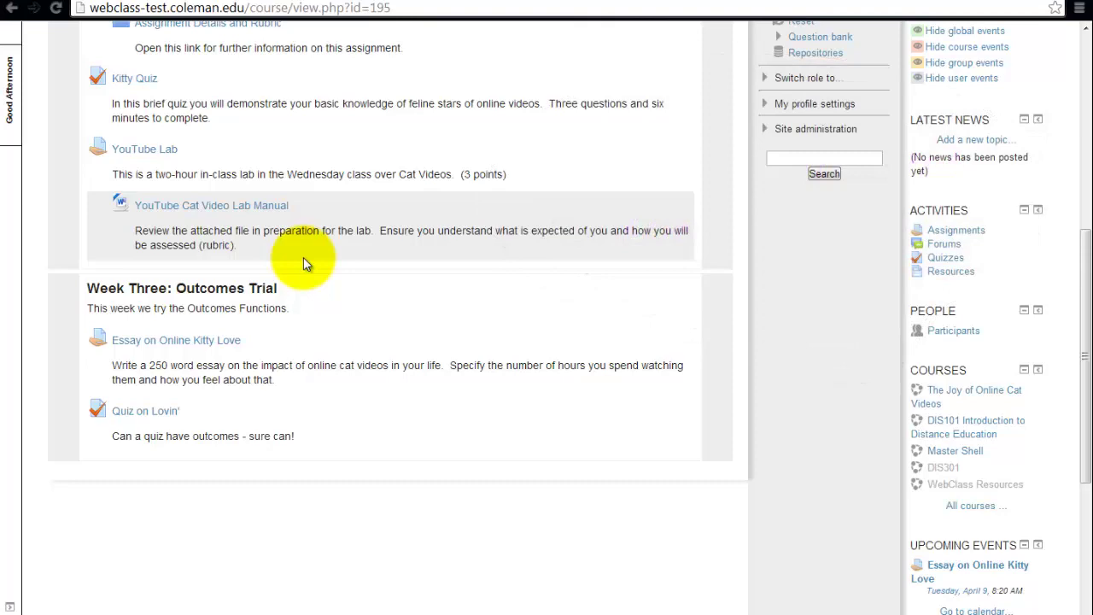
scroll(248, 233, up, 5)
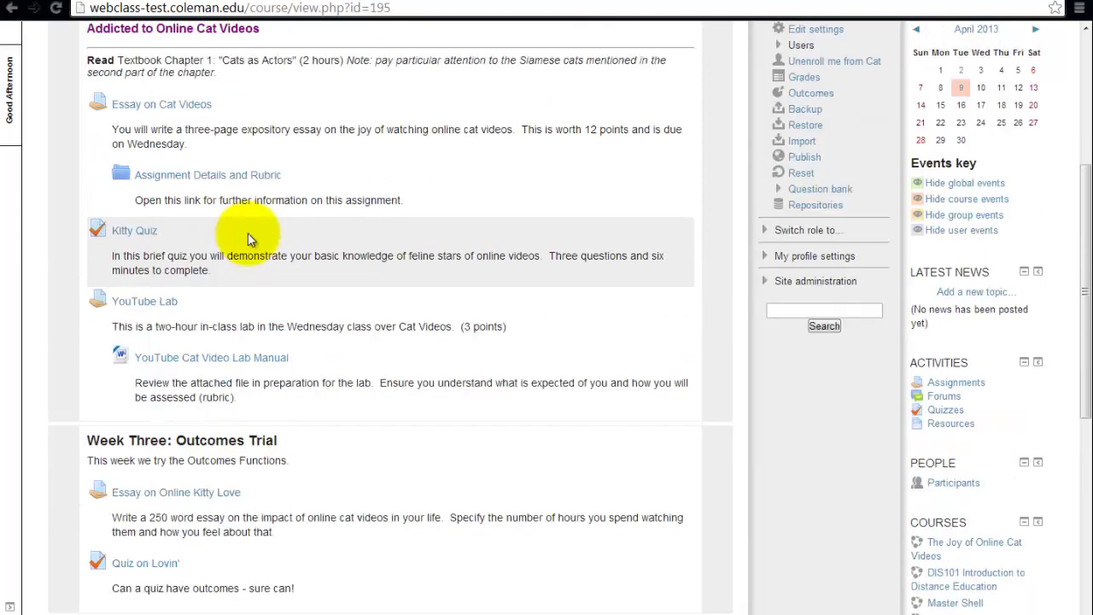
scroll(248, 233, up, 1)
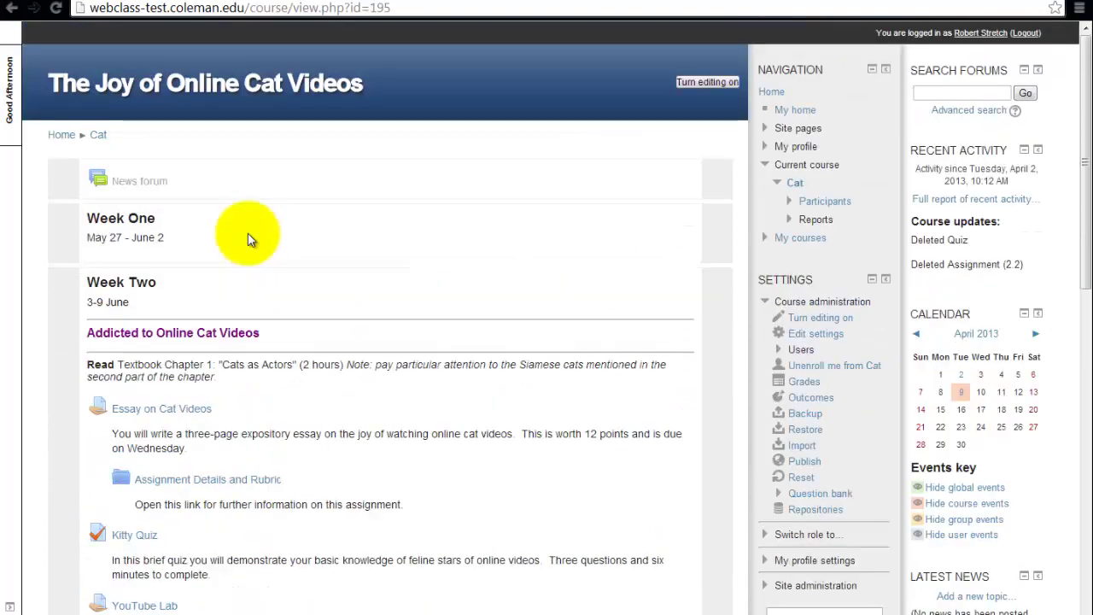
click(706, 82)
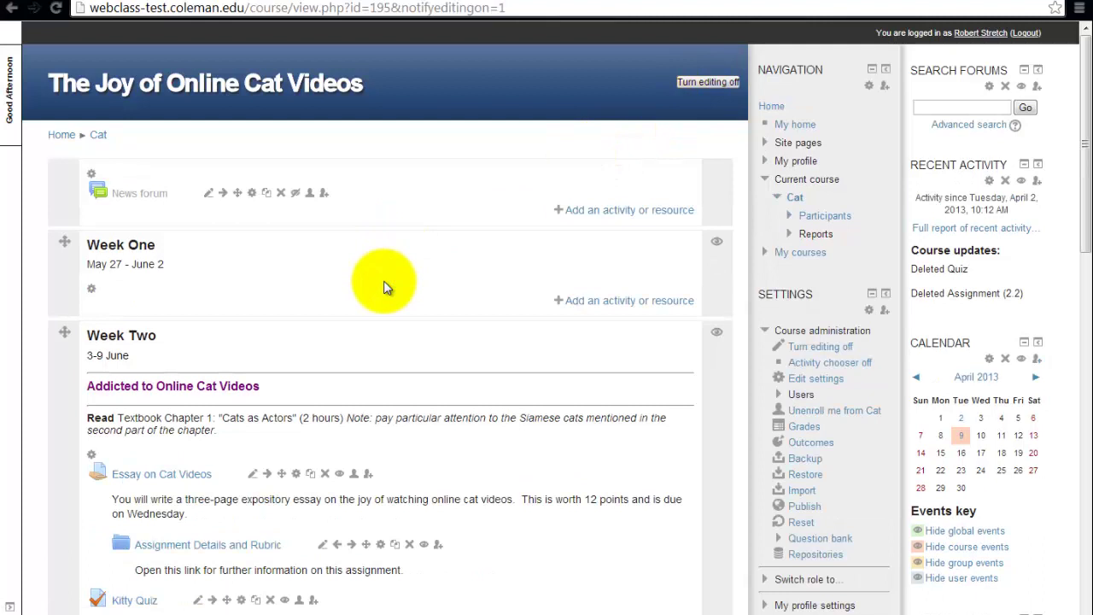
click(557, 303)
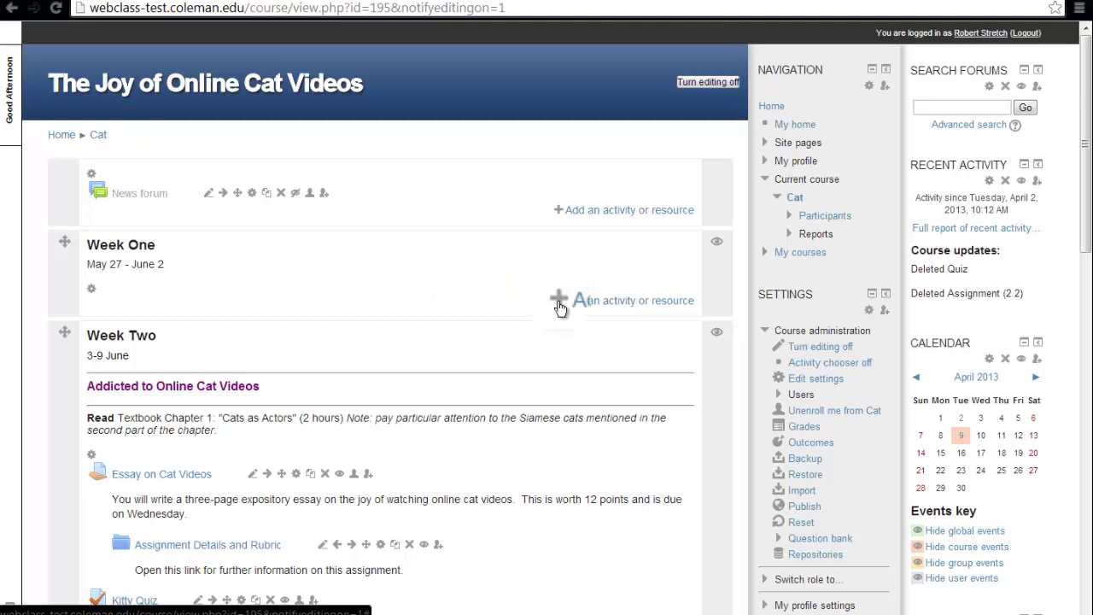
click(559, 307)
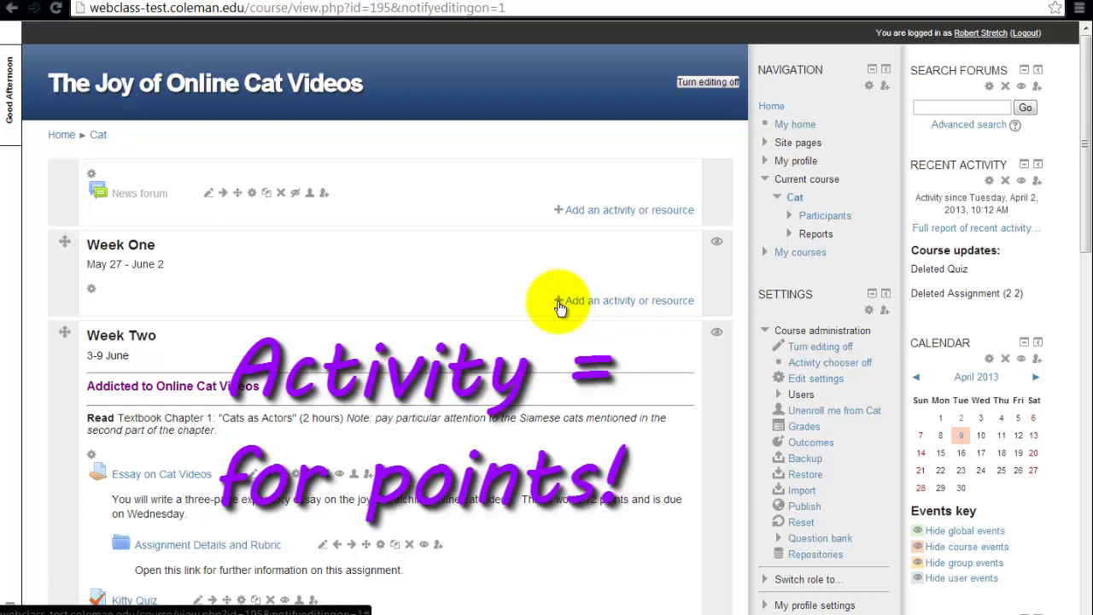
click(560, 302)
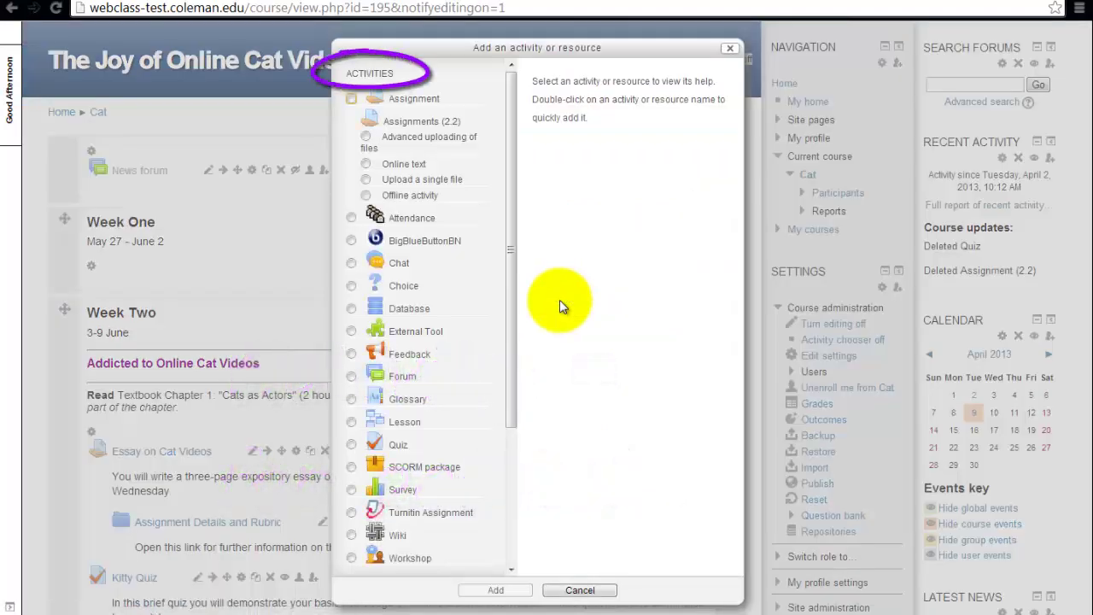
- Look through the available activities and resources, and read the descriptions of Quiz, Choice and Database
click(509, 253)
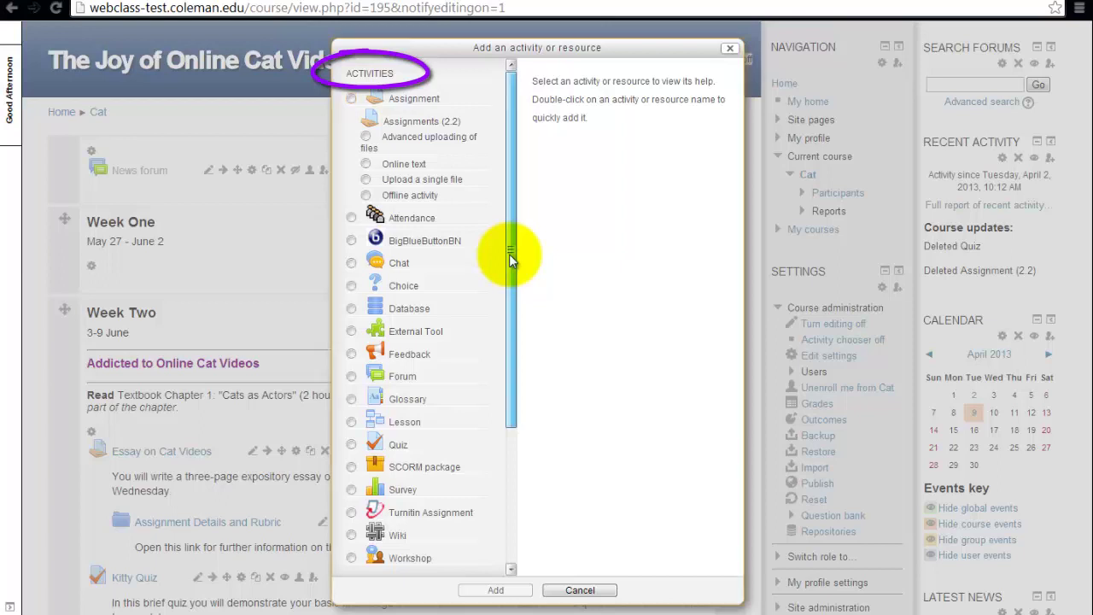
drag(509, 253, 522, 443)
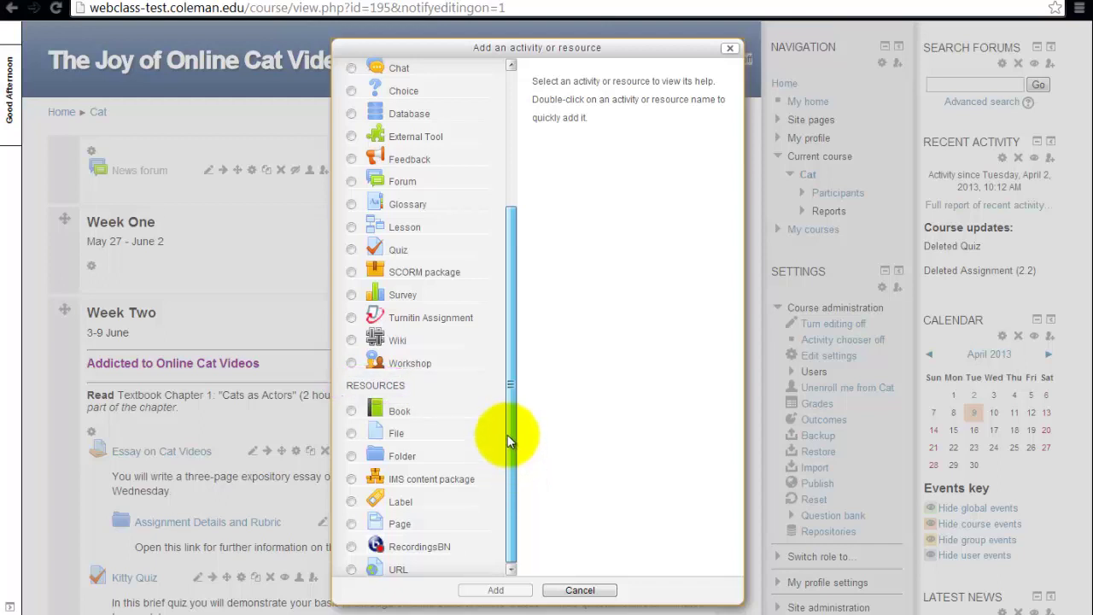
drag(505, 397, 512, 207)
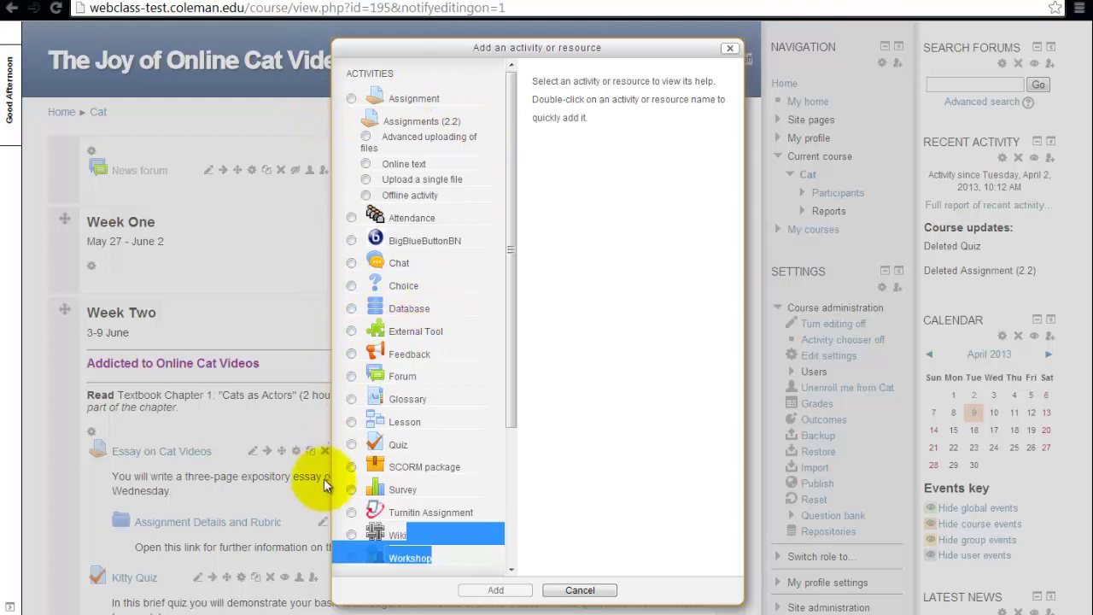
click(353, 444)
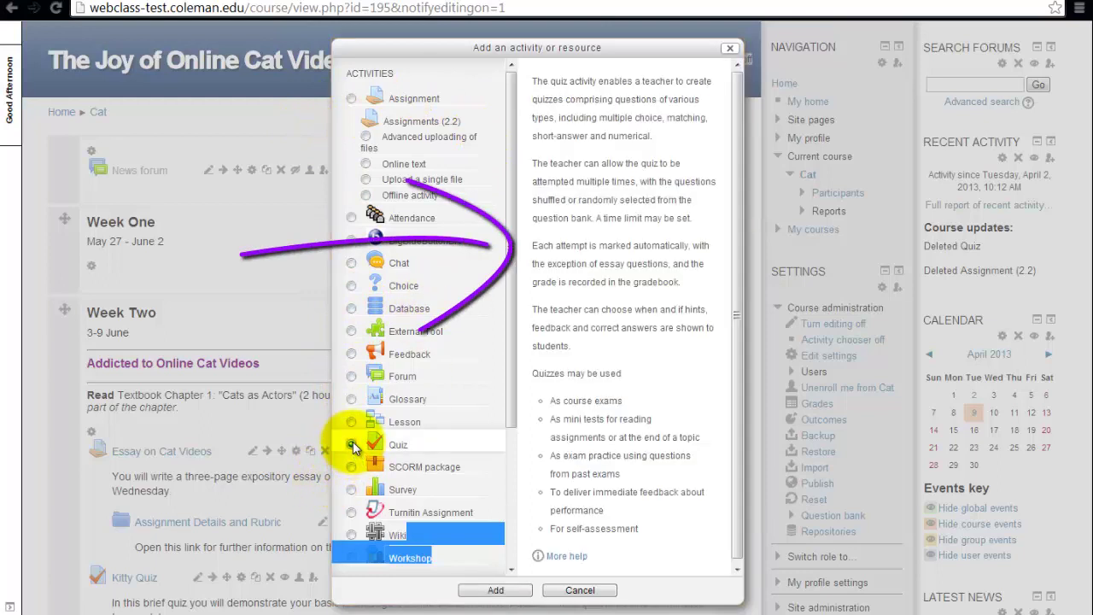
click(356, 289)
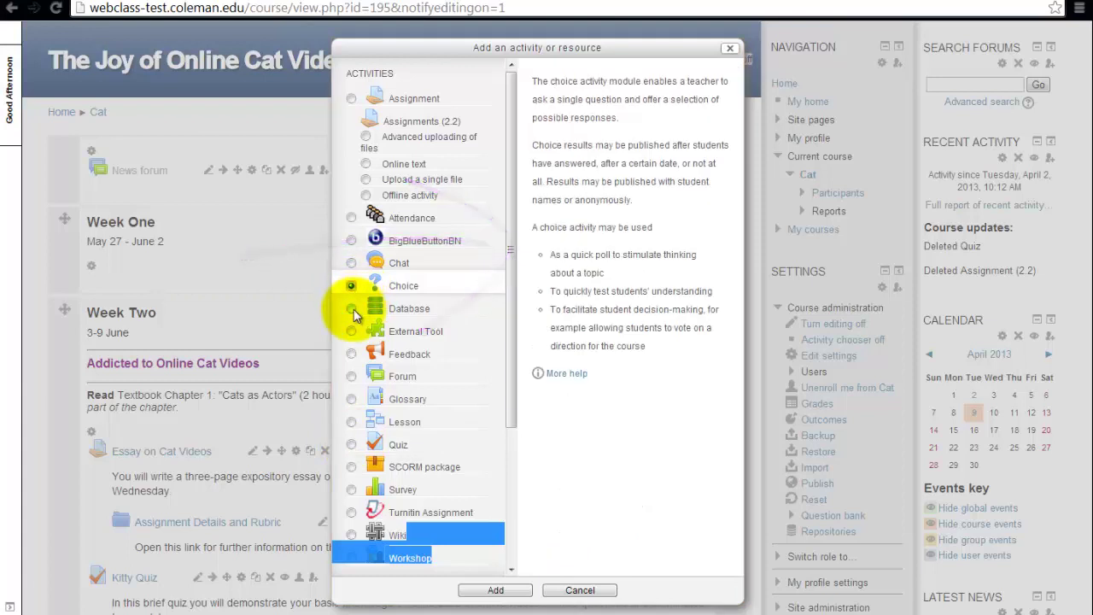
click(353, 310)
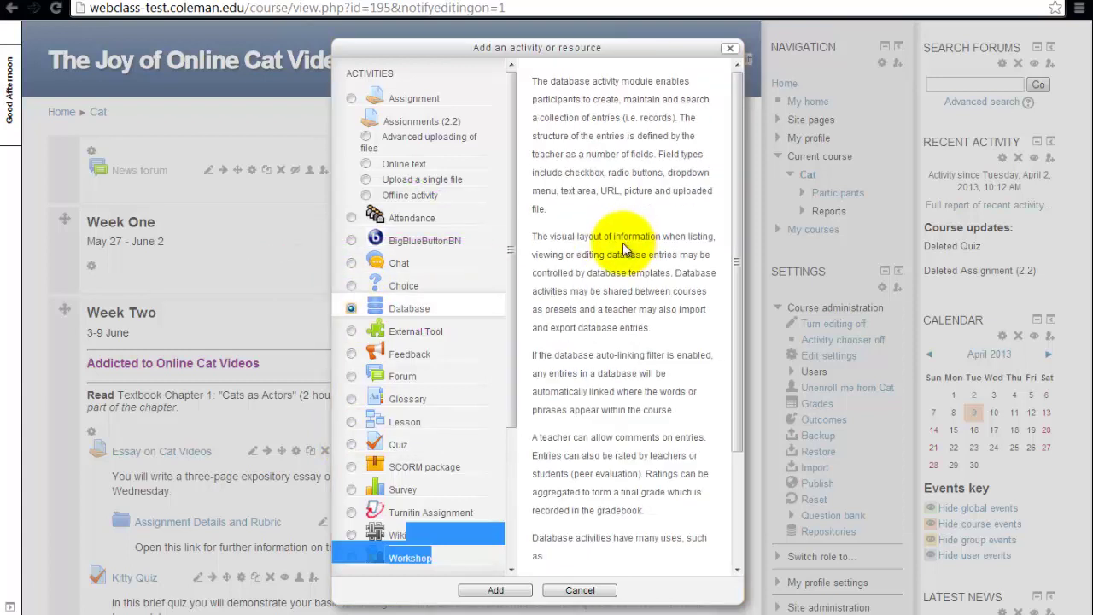
- Add a Quiz activity to Week One and name it Kitty Pre-Test
click(352, 444)
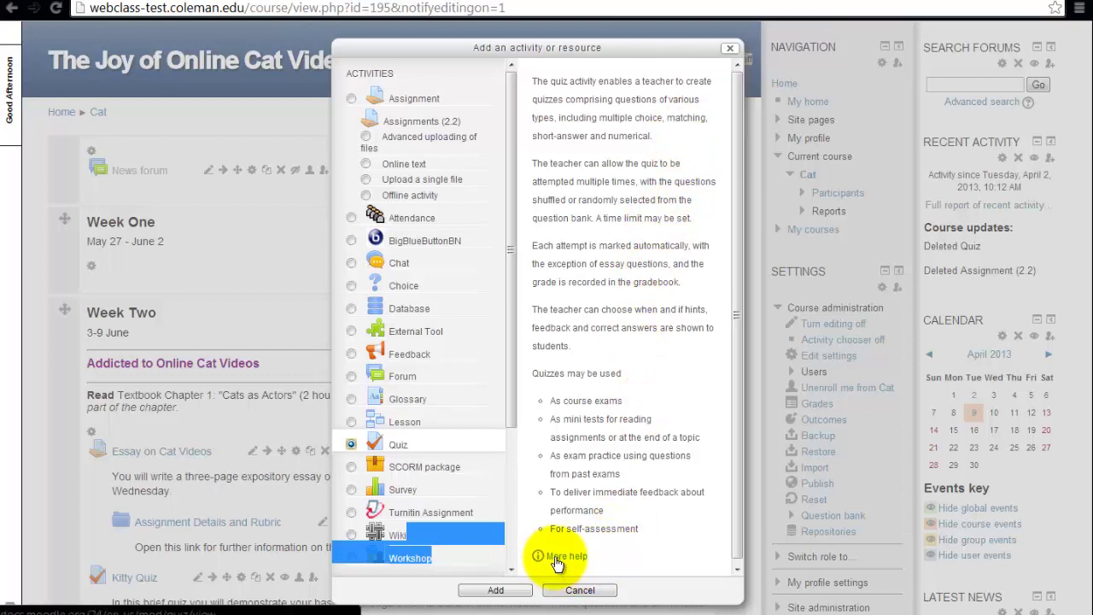
click(506, 592)
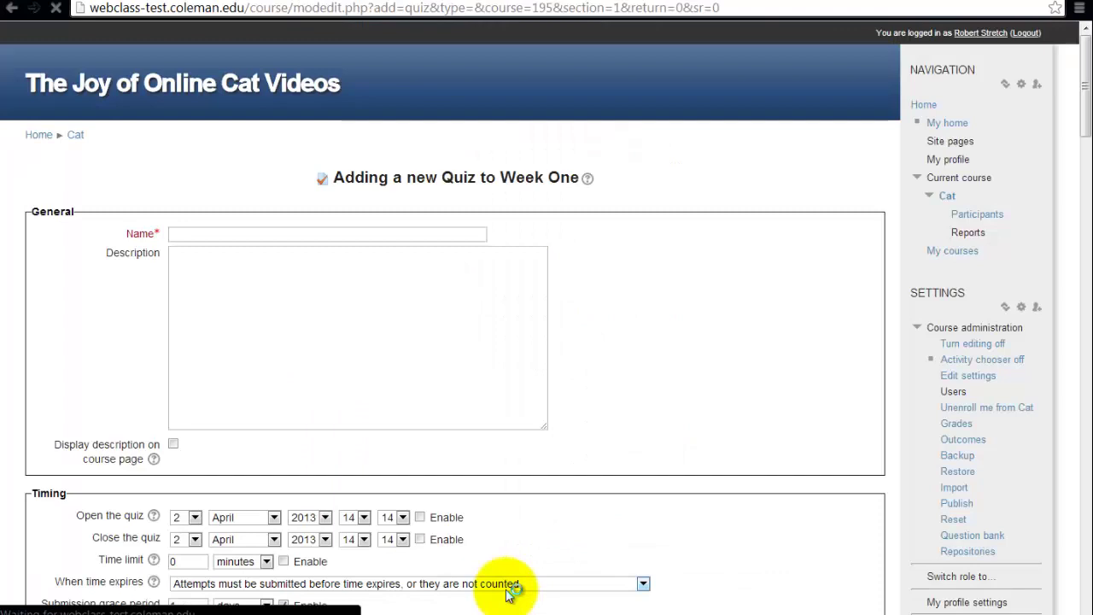
click(347, 233)
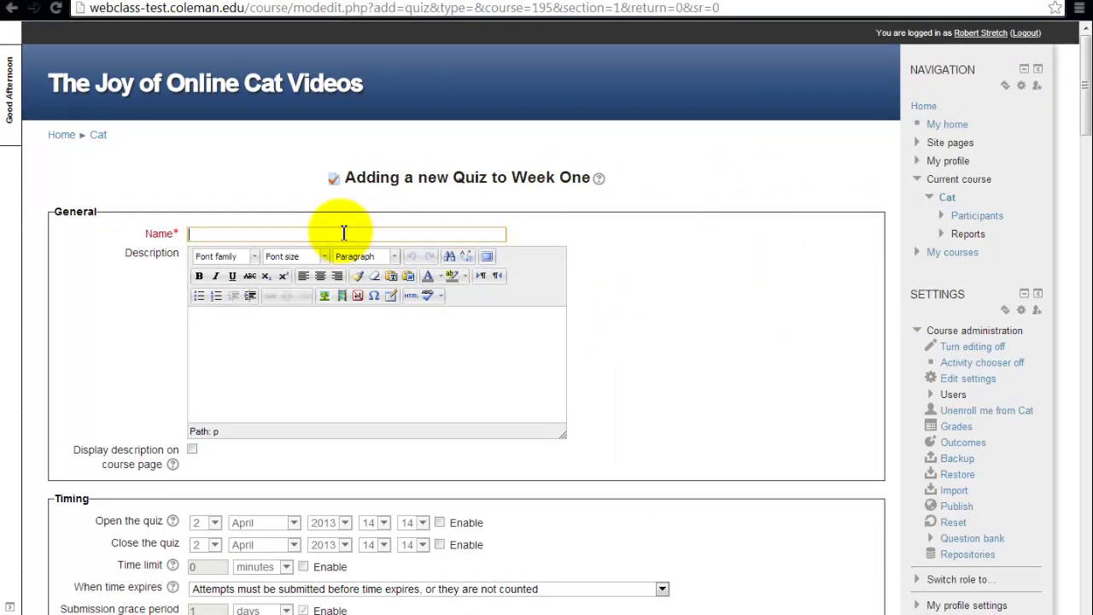
text(Kitty Pre-Test)
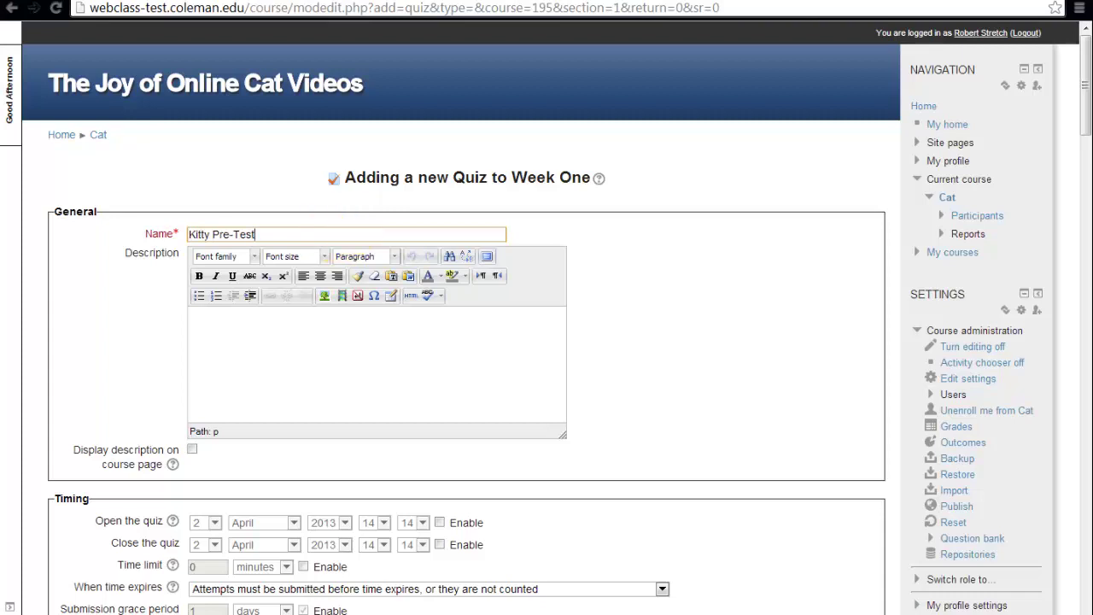
- Enter the description "Let's find out how much you know about Kitties before you learn everything about them in this class." and display it on the course page
click(232, 329)
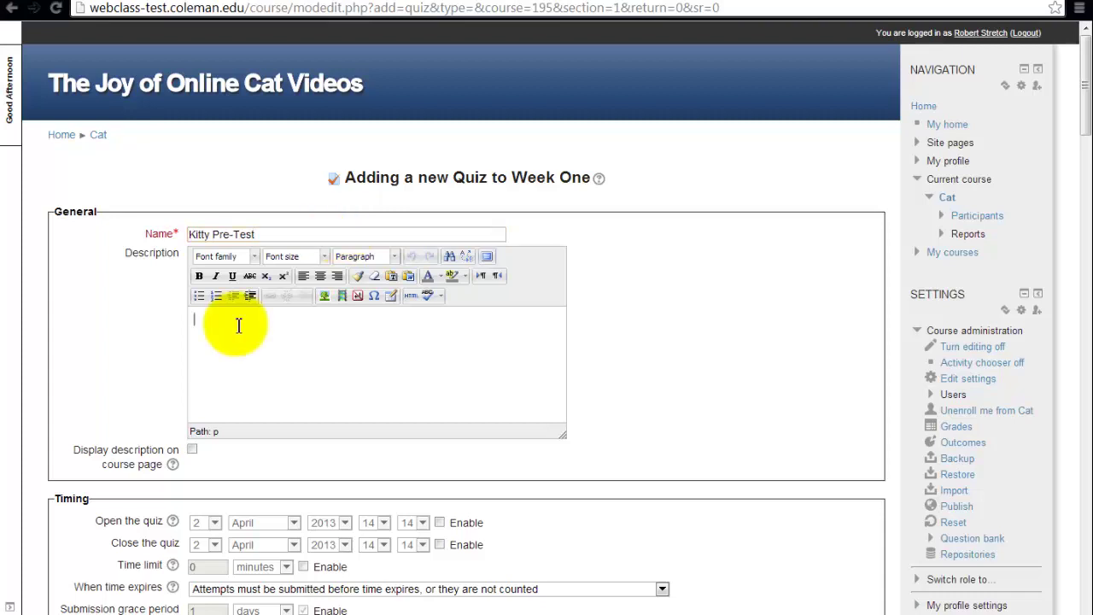
text(Let's find out how much you know about Kitties before you learn everything about them in this class.)
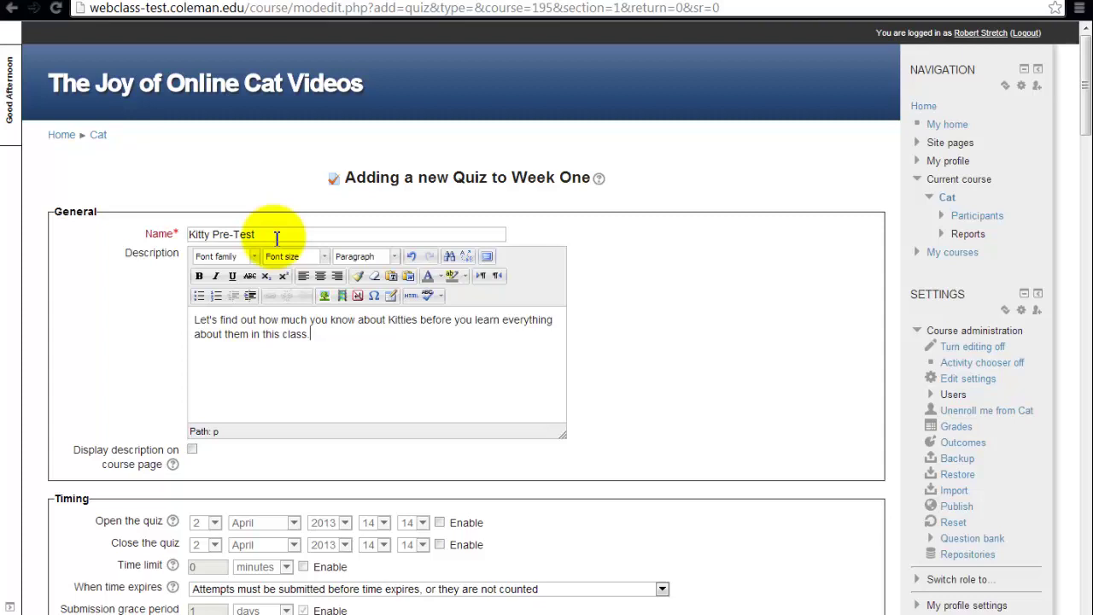
click(193, 450)
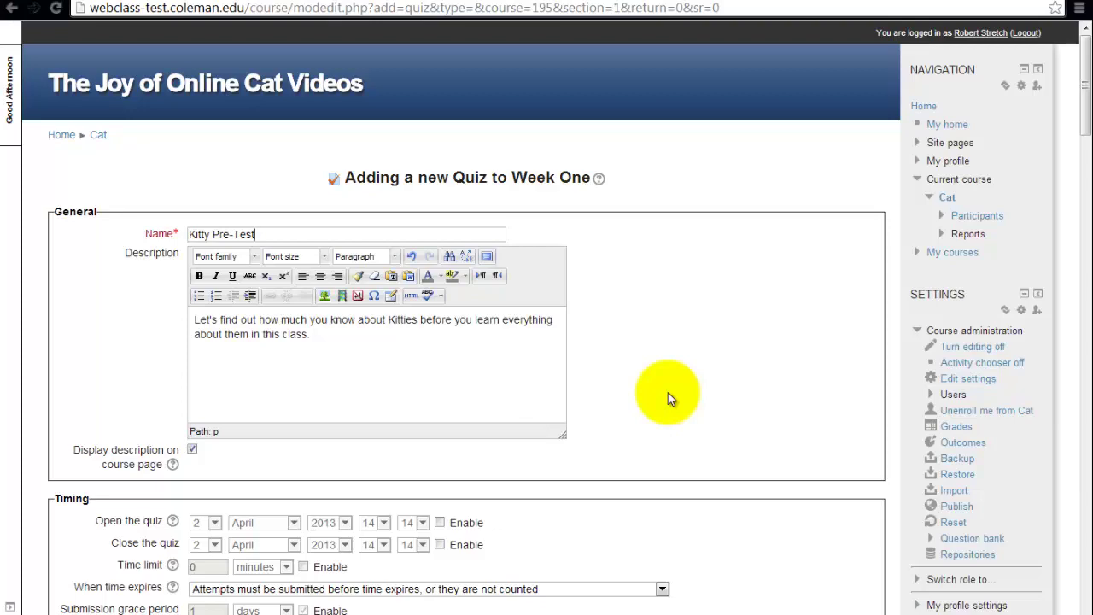
- Review the remaining quiz settings from Timing to Restrict access, and save the quiz, returning to the course
scroll(550, 409, down, 2)
scroll(551, 410, down, 4)
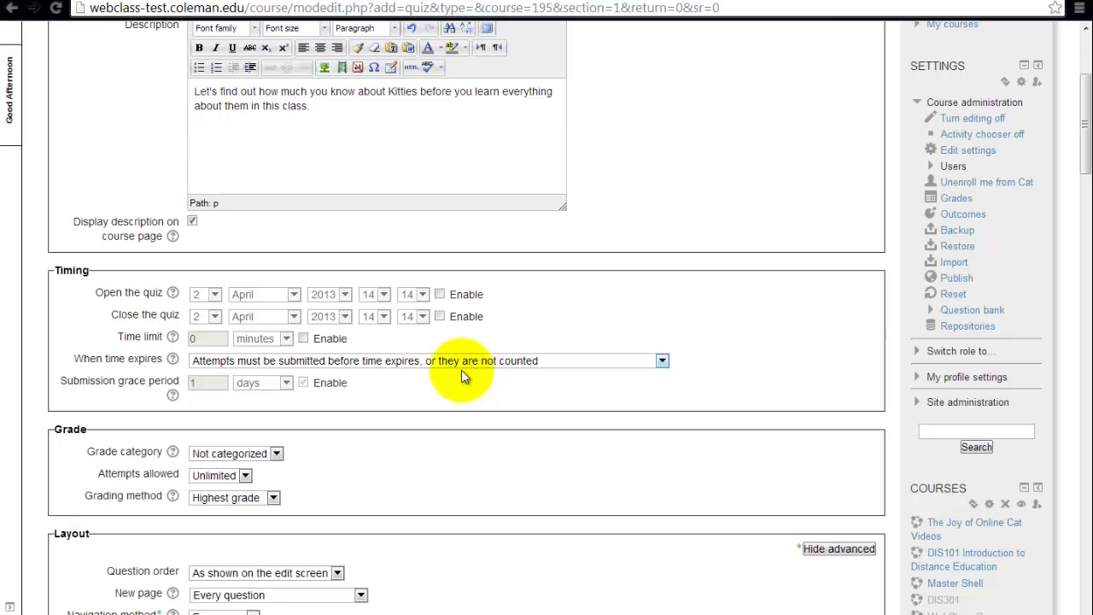
scroll(421, 445, down, 3)
scroll(421, 445, down, 6)
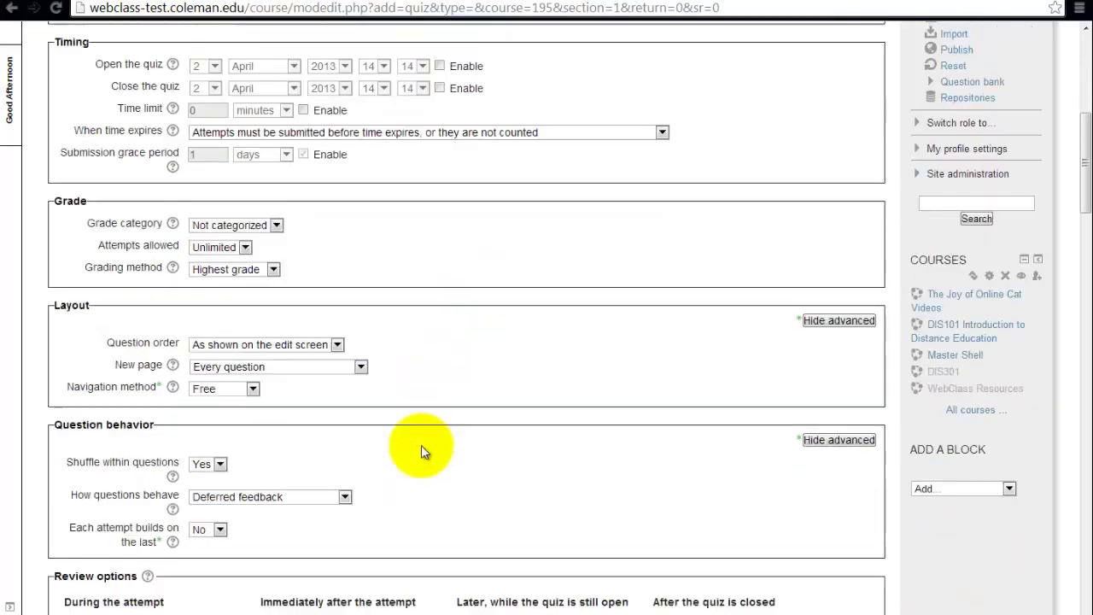
scroll(421, 445, down, 6)
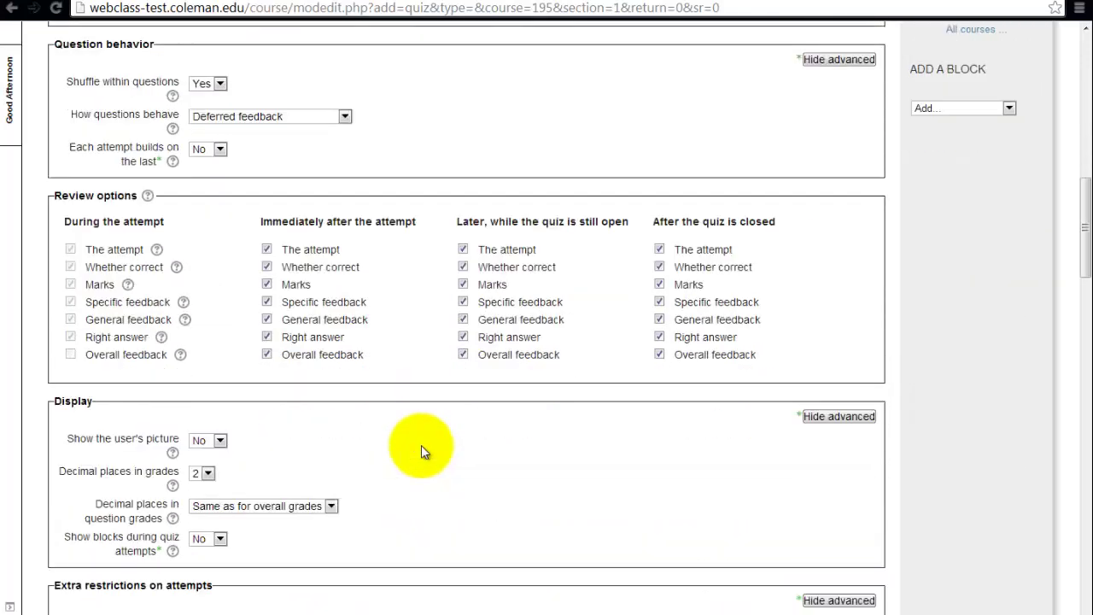
scroll(421, 445, down, 10)
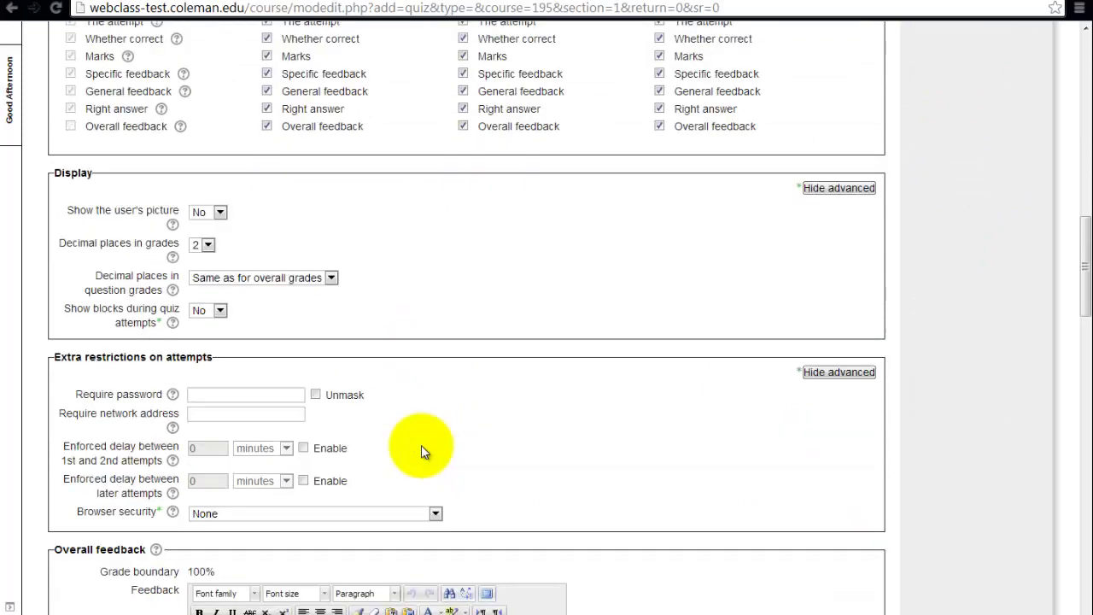
scroll(424, 447, down, 9)
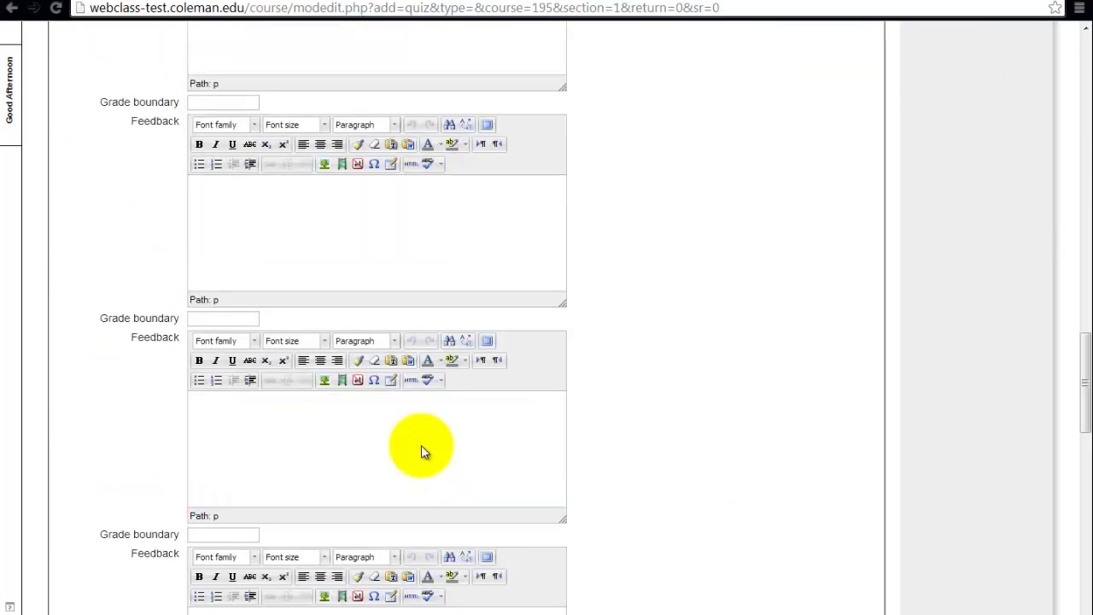
scroll(421, 450, down, 10)
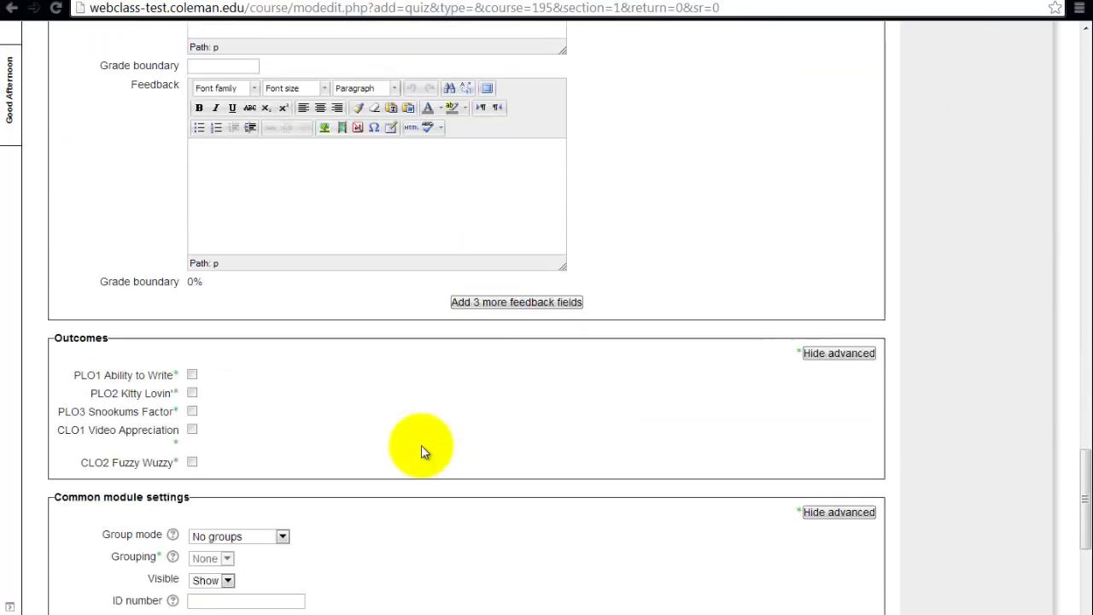
scroll(421, 450, down, 1)
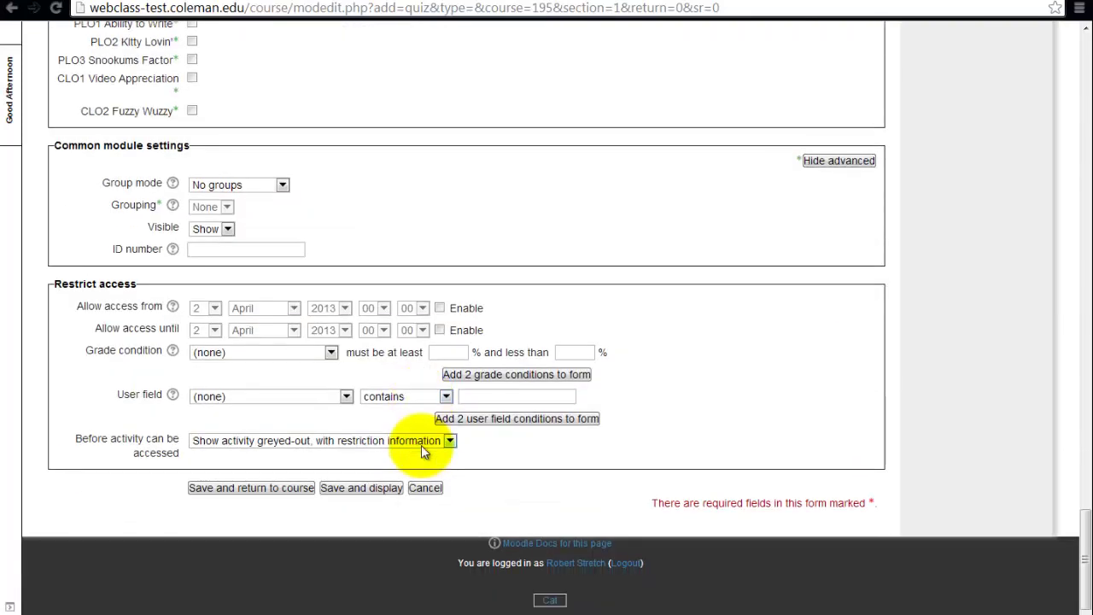
click(288, 485)
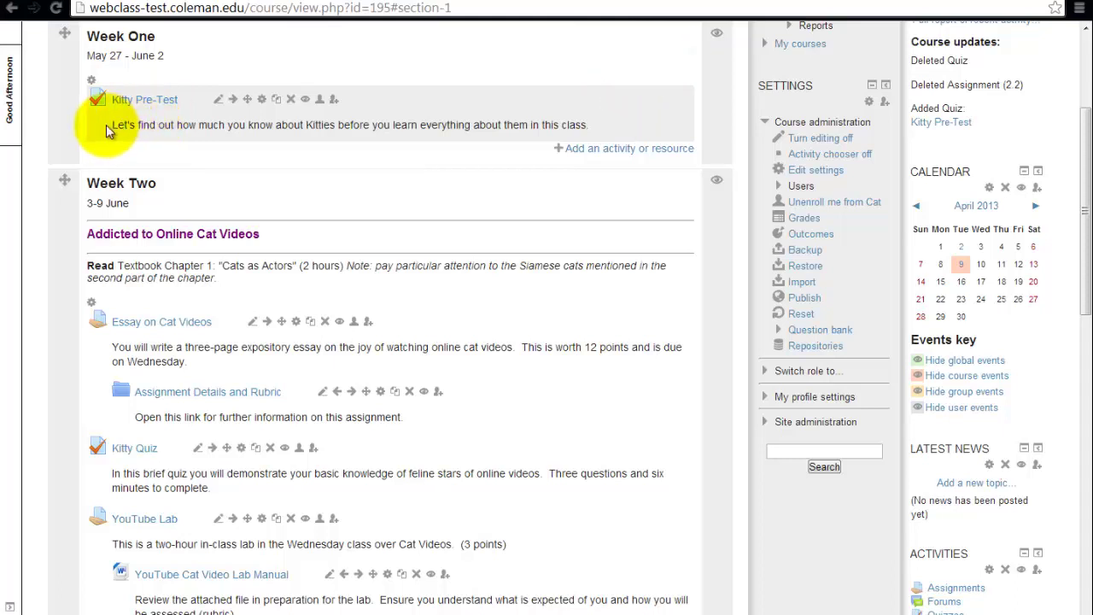
- Add a new Assignment activity to Week One
click(560, 152)
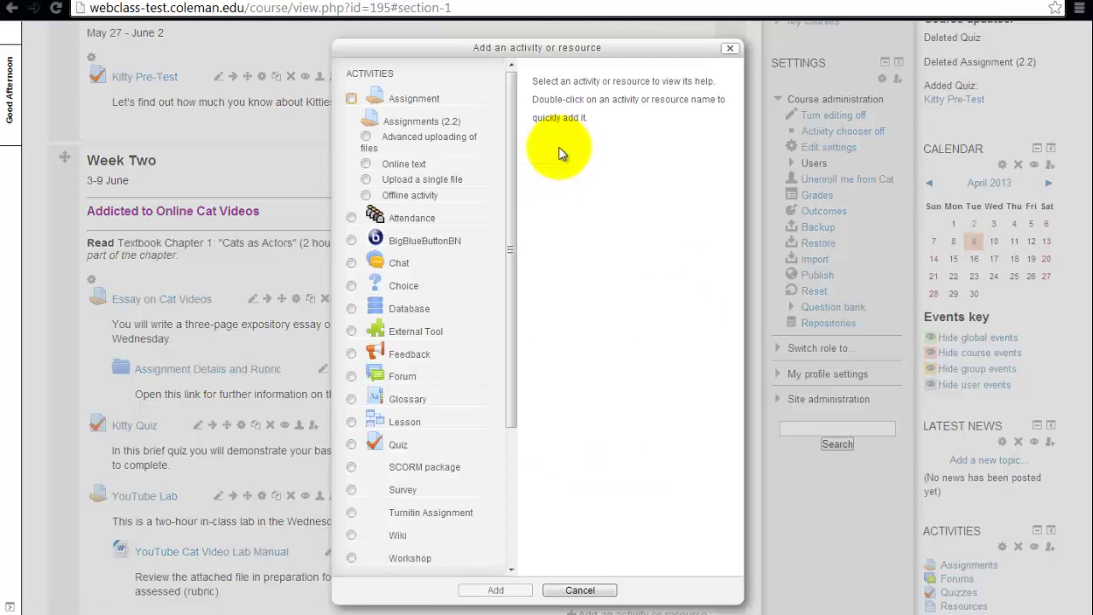
click(351, 99)
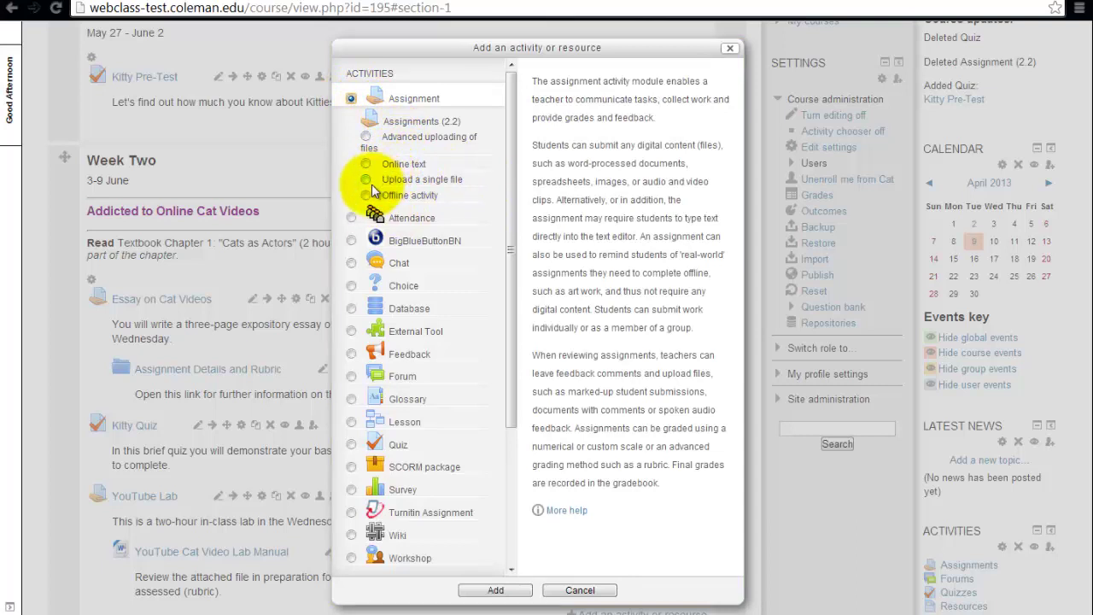
click(493, 590)
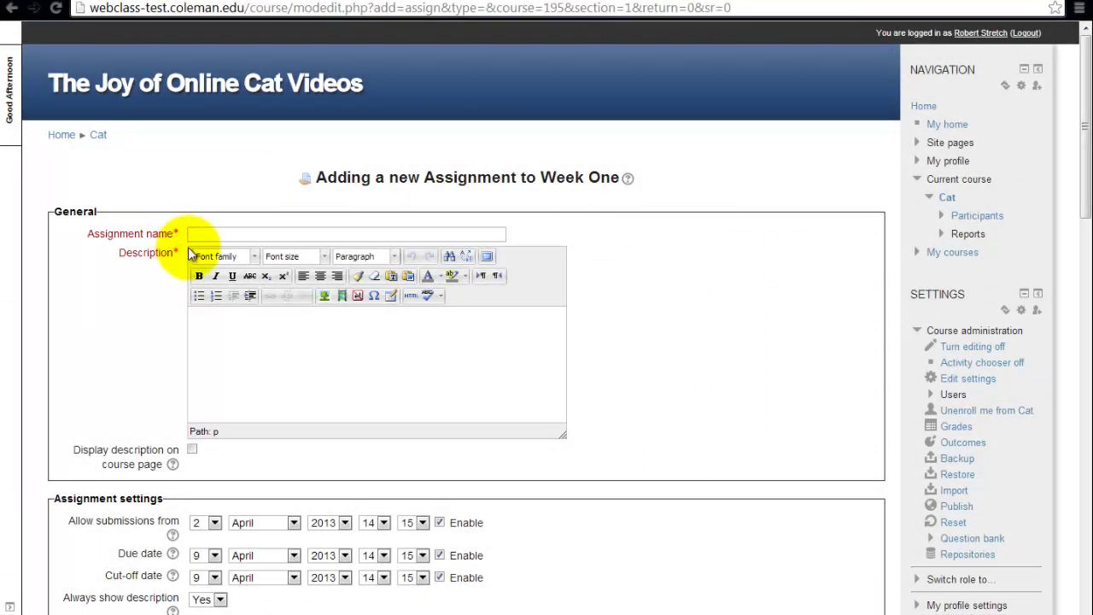
- Name the assignment My Favorite Kitty Essay and enter the description "Write a 250 word essay on your favorite cat... include cute stuff."
click(203, 235)
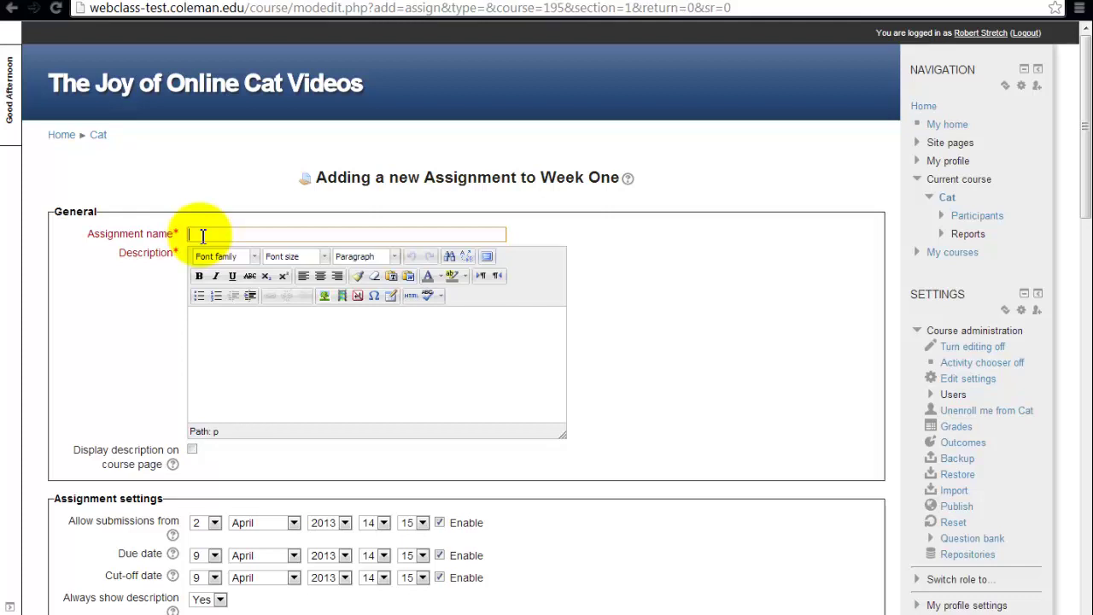
text(My Favorite Kitty Ess)
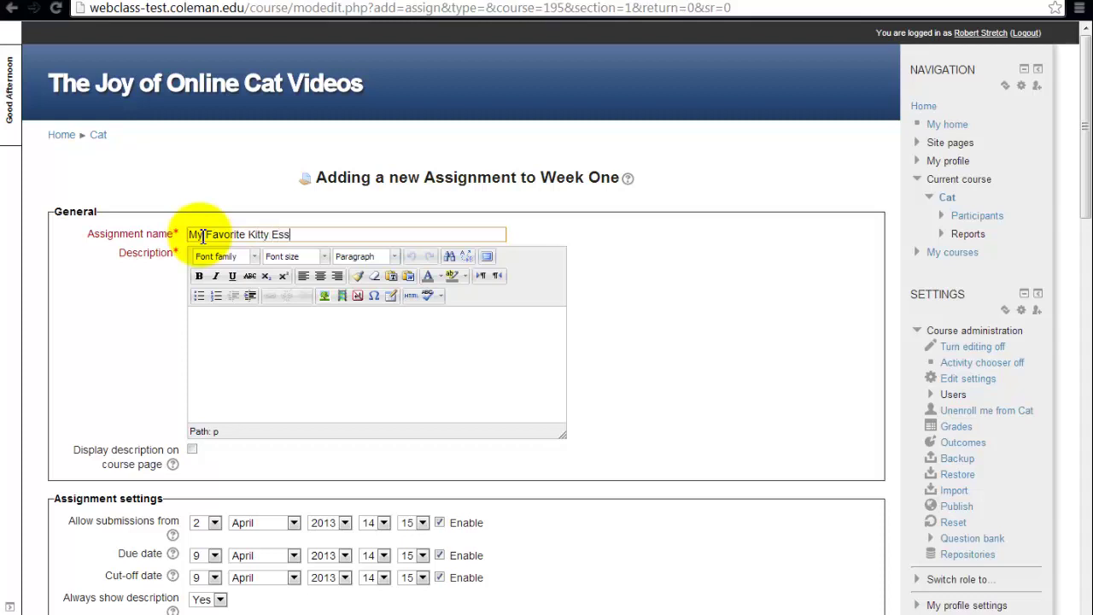
text(ay)
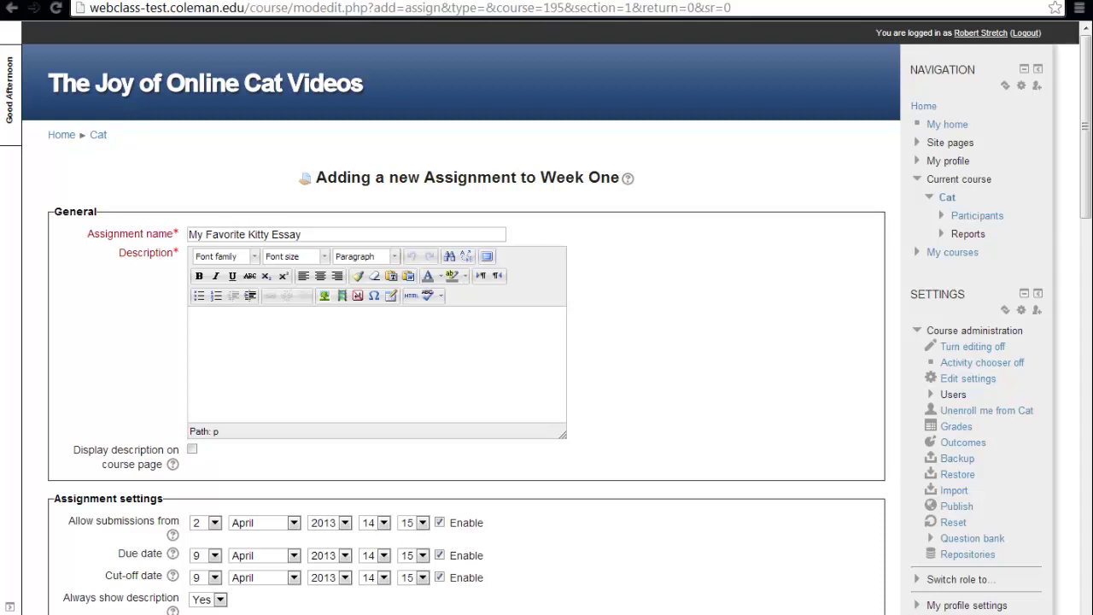
click(247, 325)
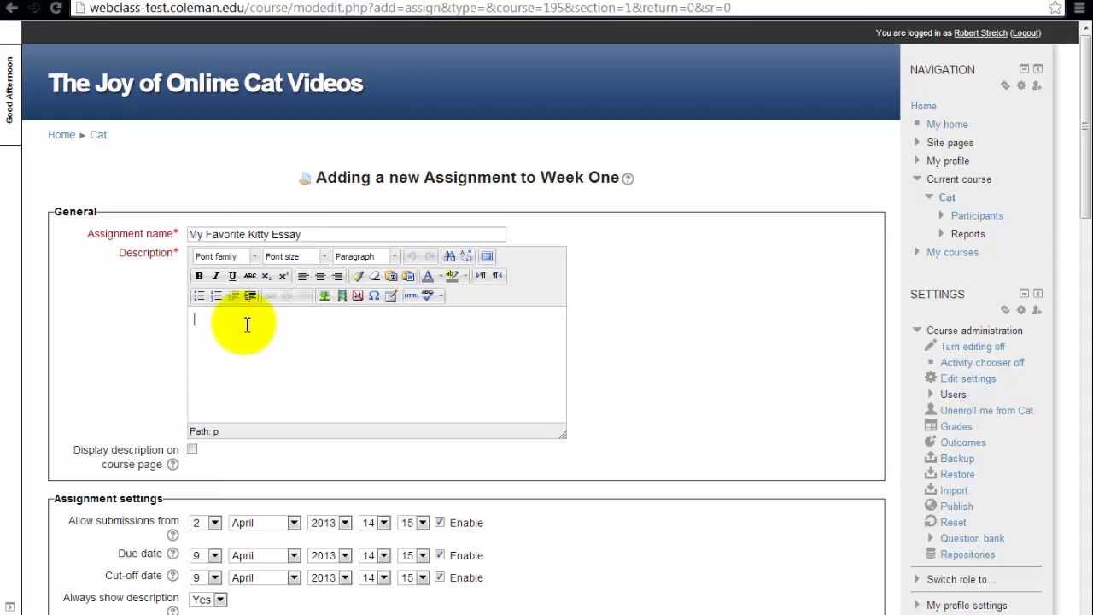
text(Write a 250 word essay on your favorite cat... include cute stuff.)
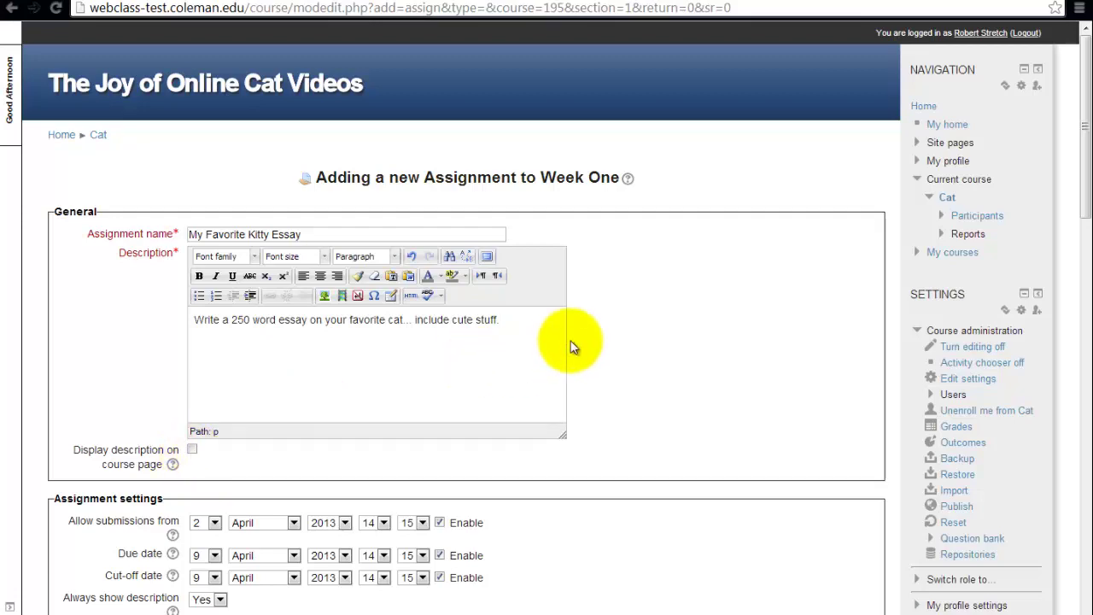
- Set the assignment's grade to 14 and save it, returning to the course
scroll(658, 380, down, 3)
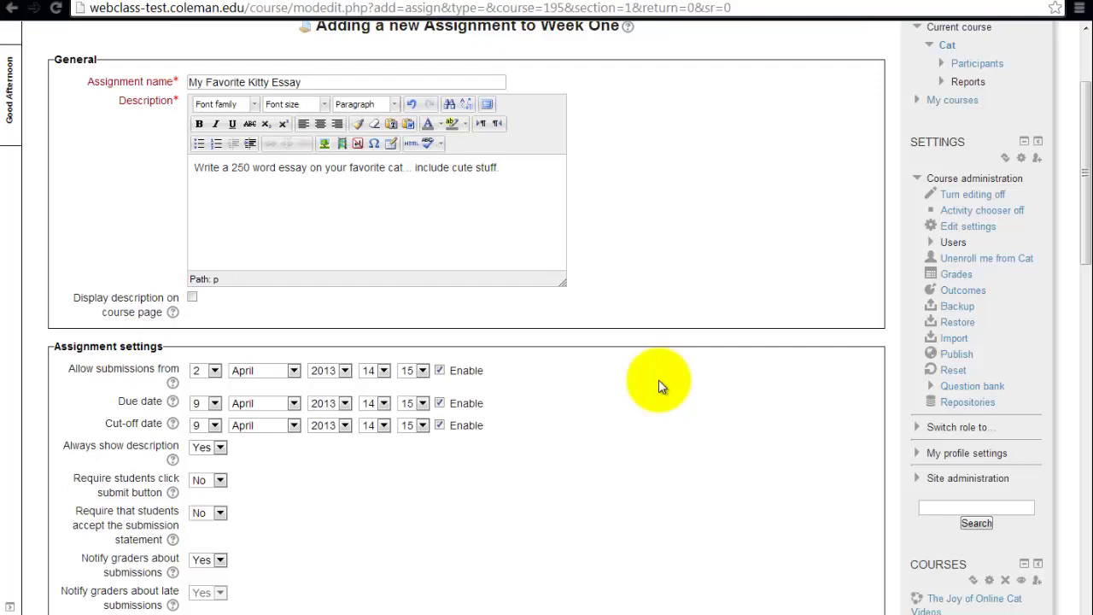
scroll(659, 386, down, 4)
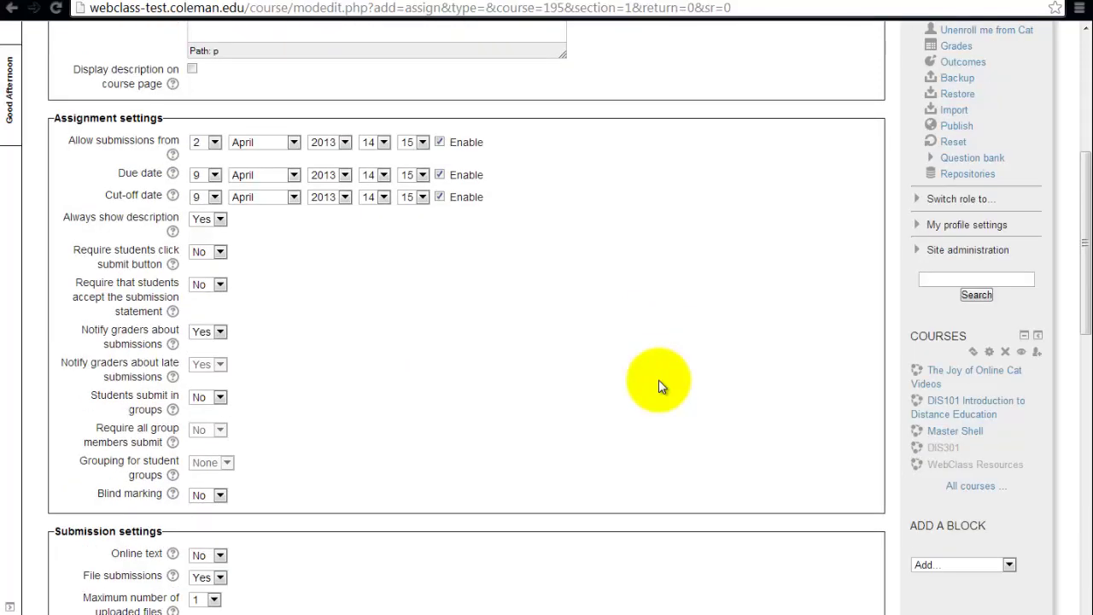
scroll(659, 386, down, 2)
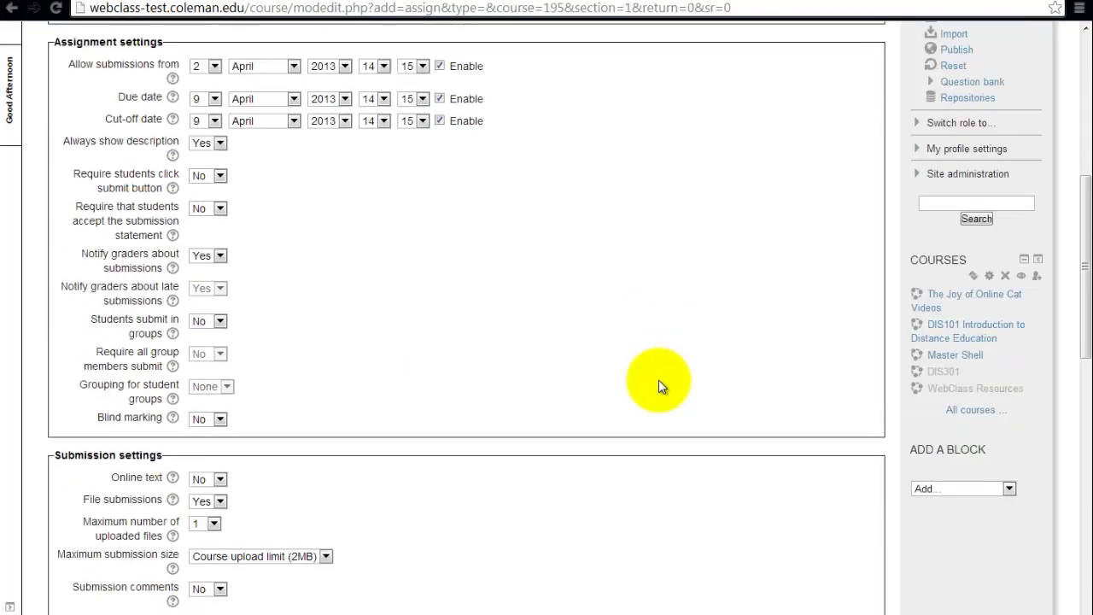
scroll(658, 386, down, 3)
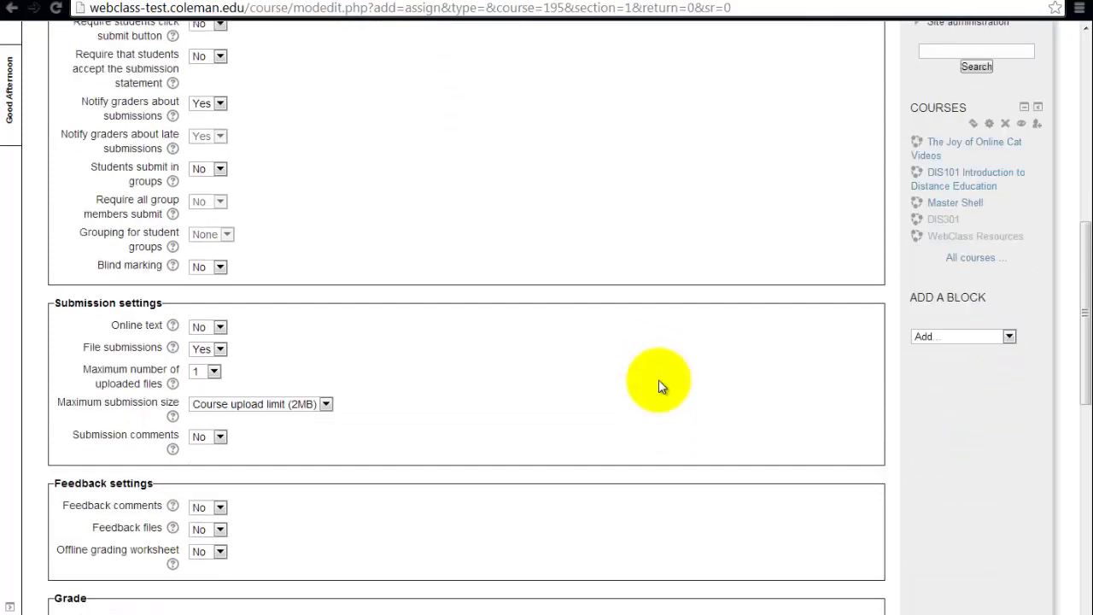
scroll(659, 386, down, 3)
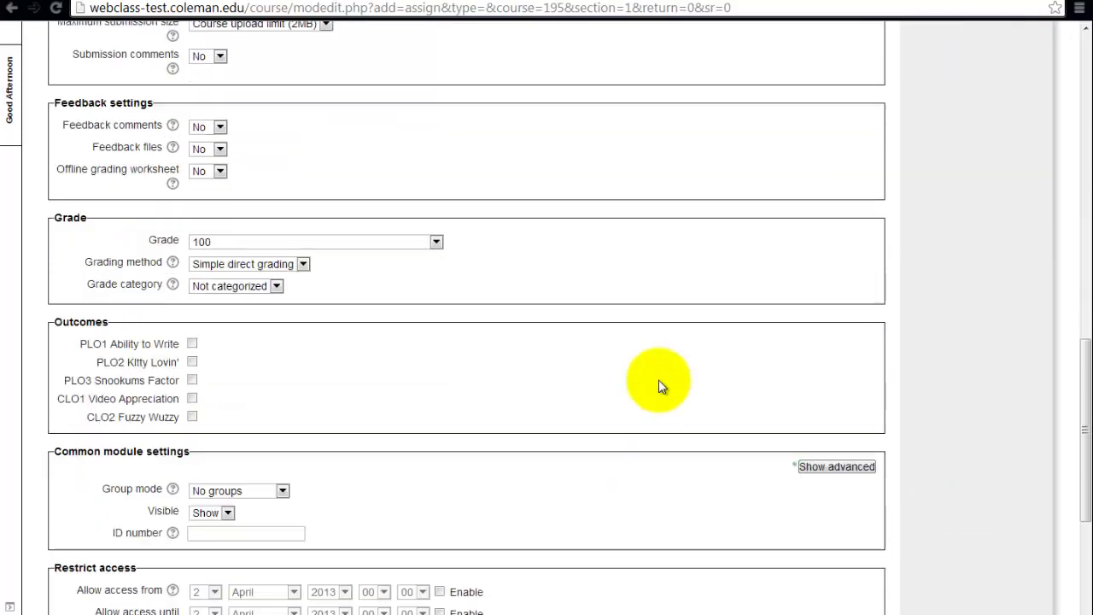
click(436, 242)
scroll(399, 427, down, 20)
scroll(399, 424, down, 6)
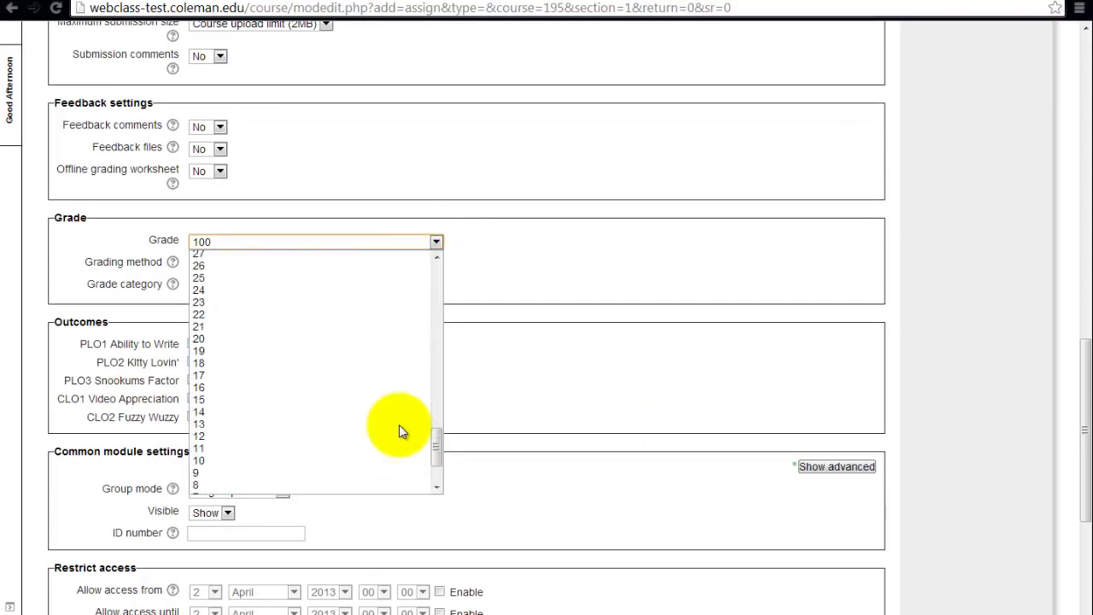
click(330, 337)
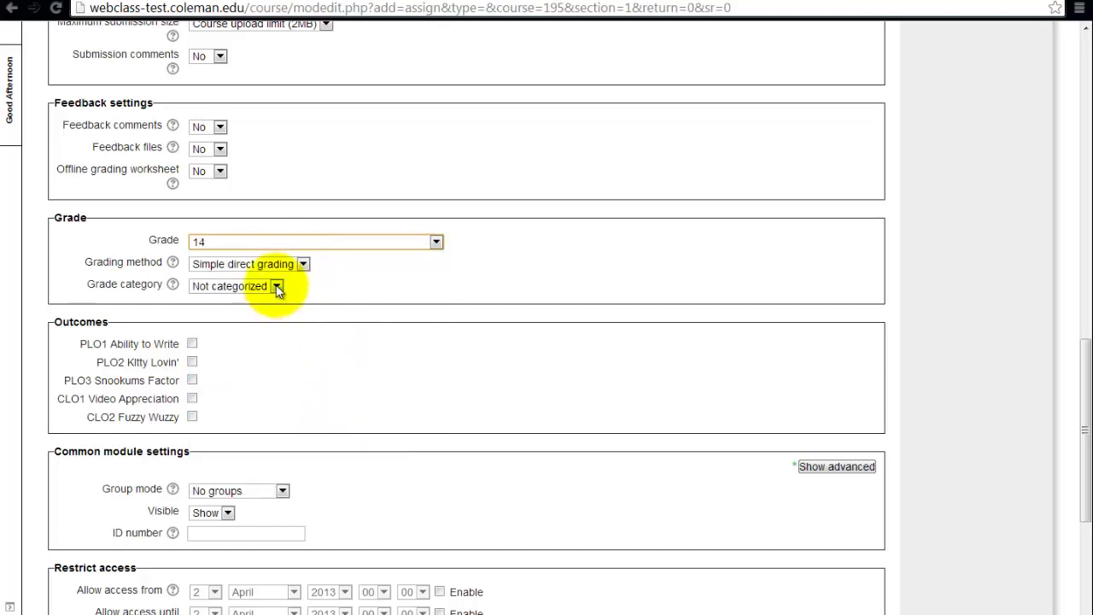
scroll(336, 351, down, 4)
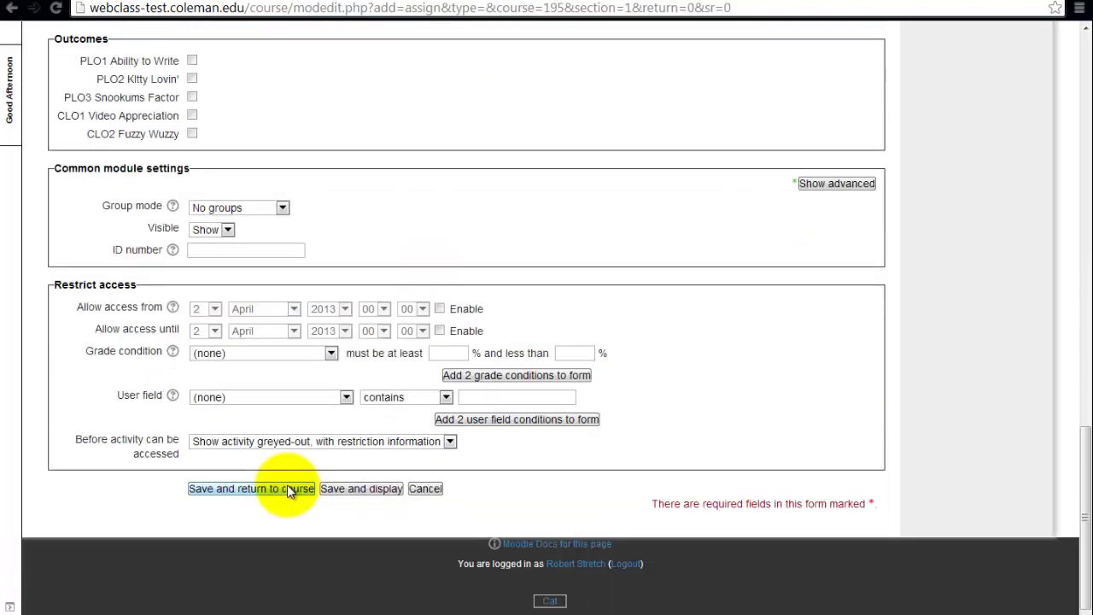
click(287, 484)
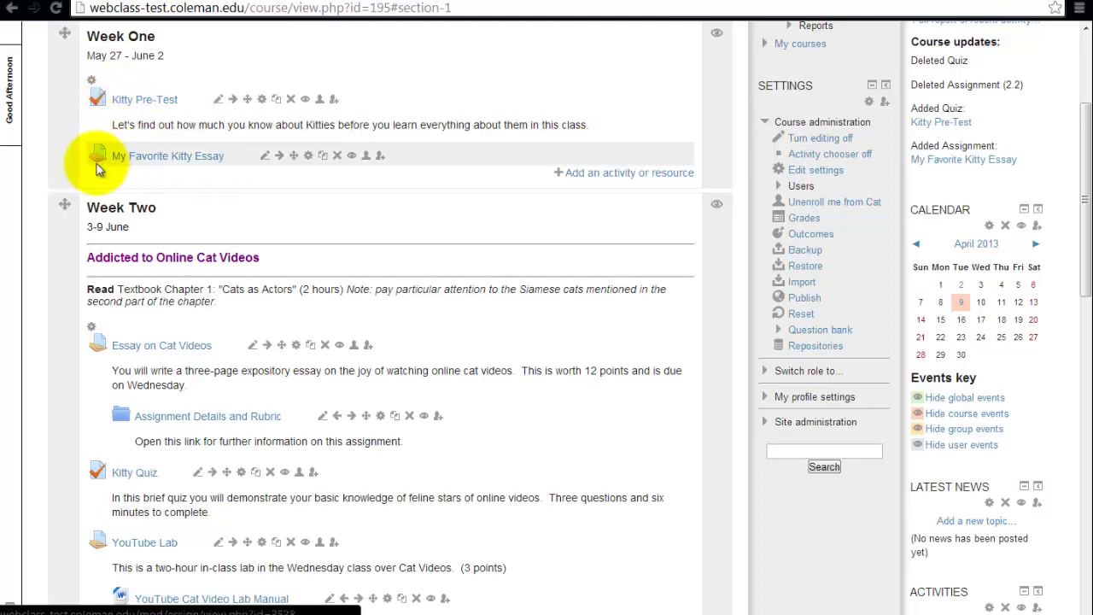
- Turn off editing for the course
scroll(624, 105, up, 2)
scroll(622, 103, up, 1)
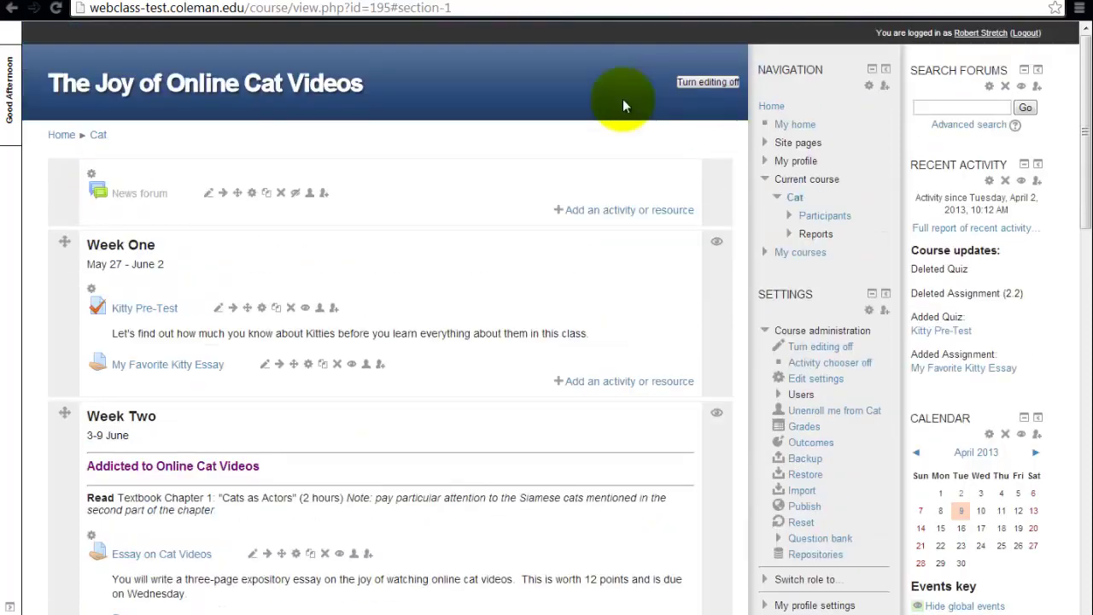
click(714, 81)
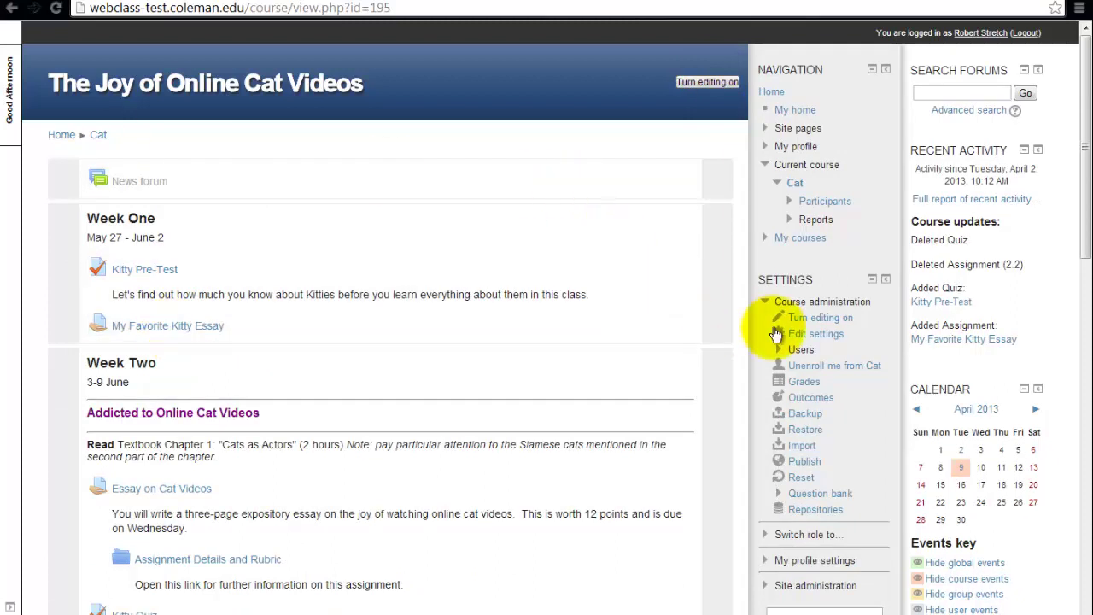
- Open the course's grader report and look across its columns, including Kitty Pre-Test and My Favorite Kitty Essay
click(805, 384)
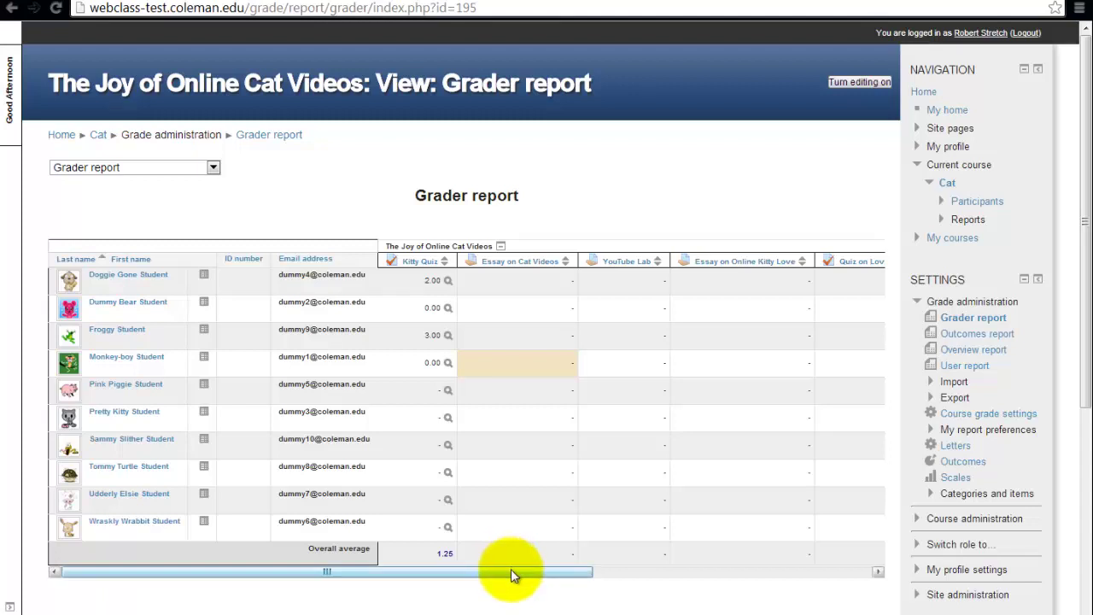
drag(511, 570, 787, 602)
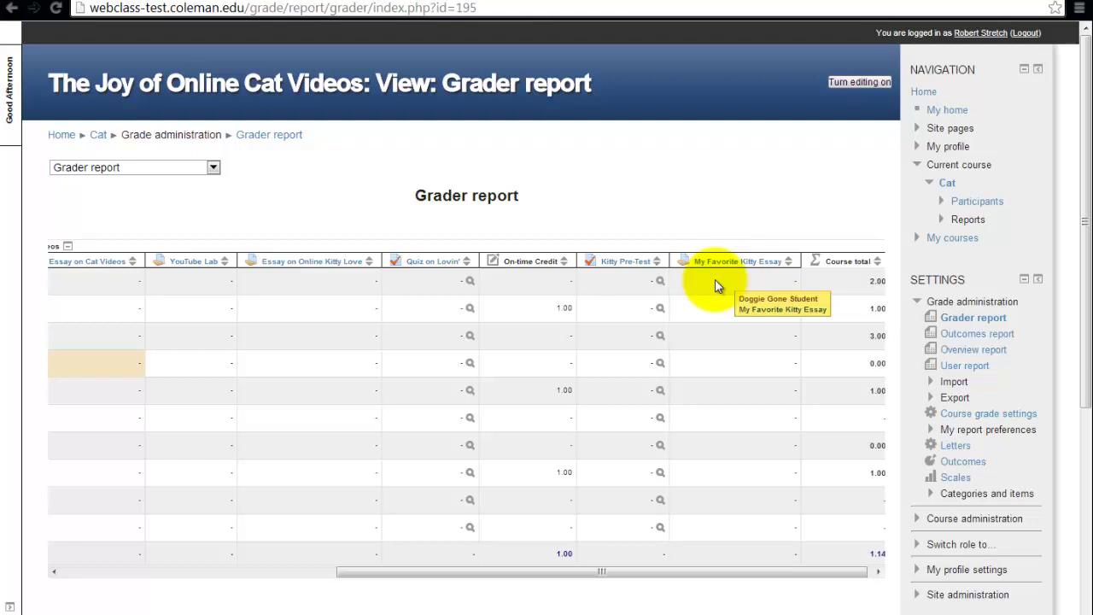
drag(398, 571, 149, 583)
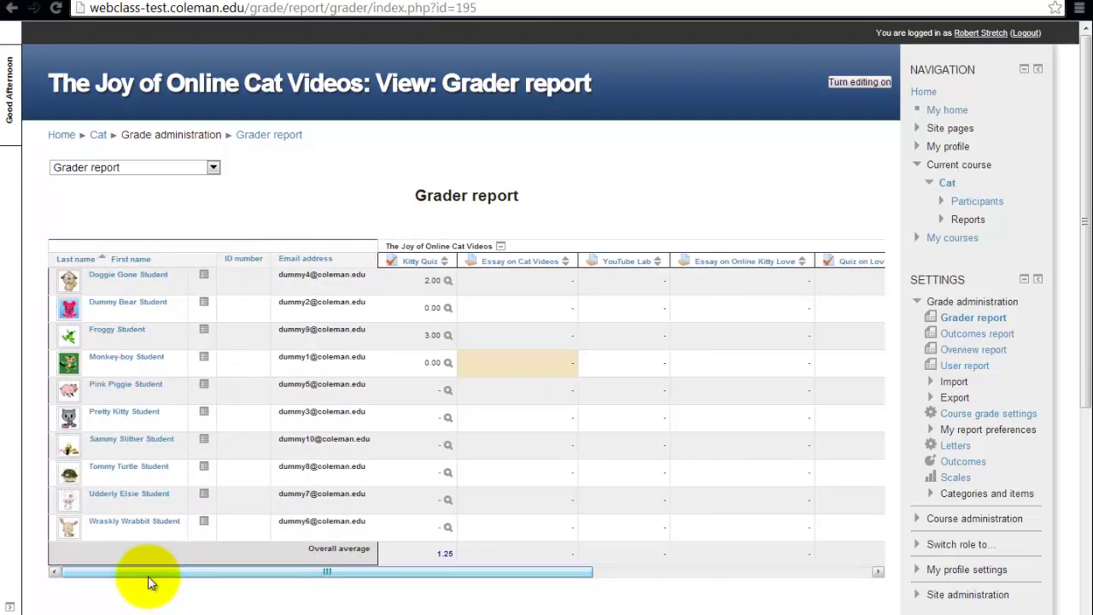
- Switch to the Simple view of categories and items and move Kitty Pre-Test above Kitty Quiz as the first grade item
click(212, 168)
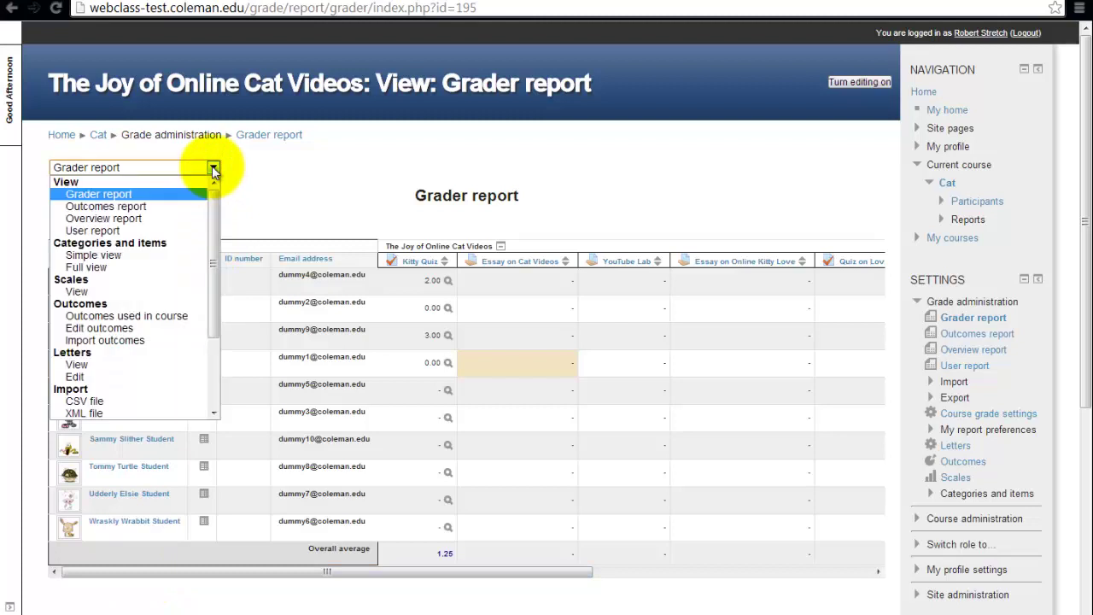
click(189, 257)
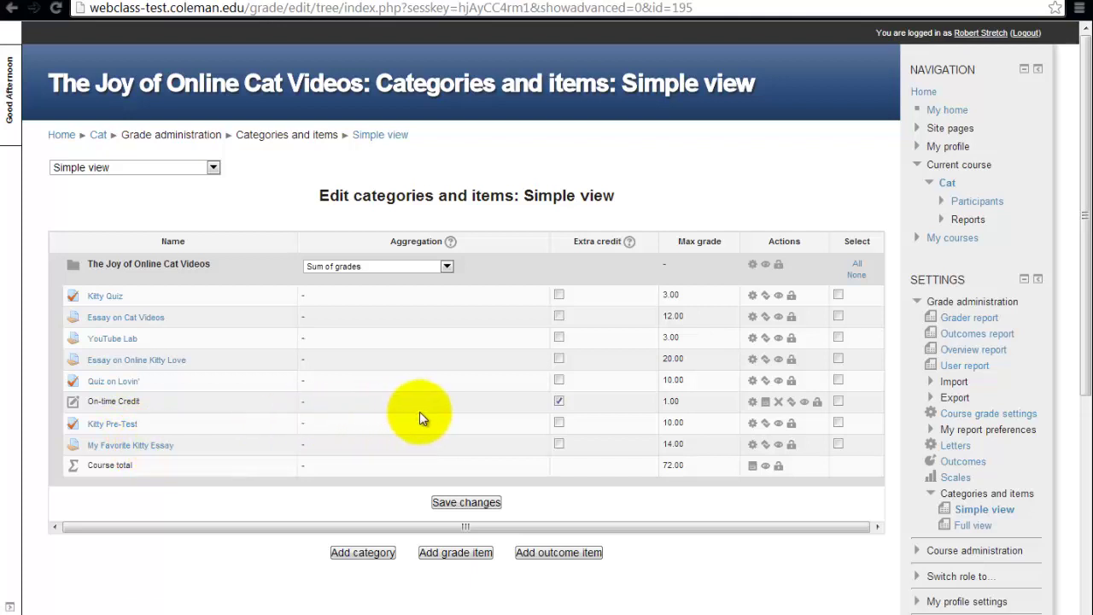
click(766, 426)
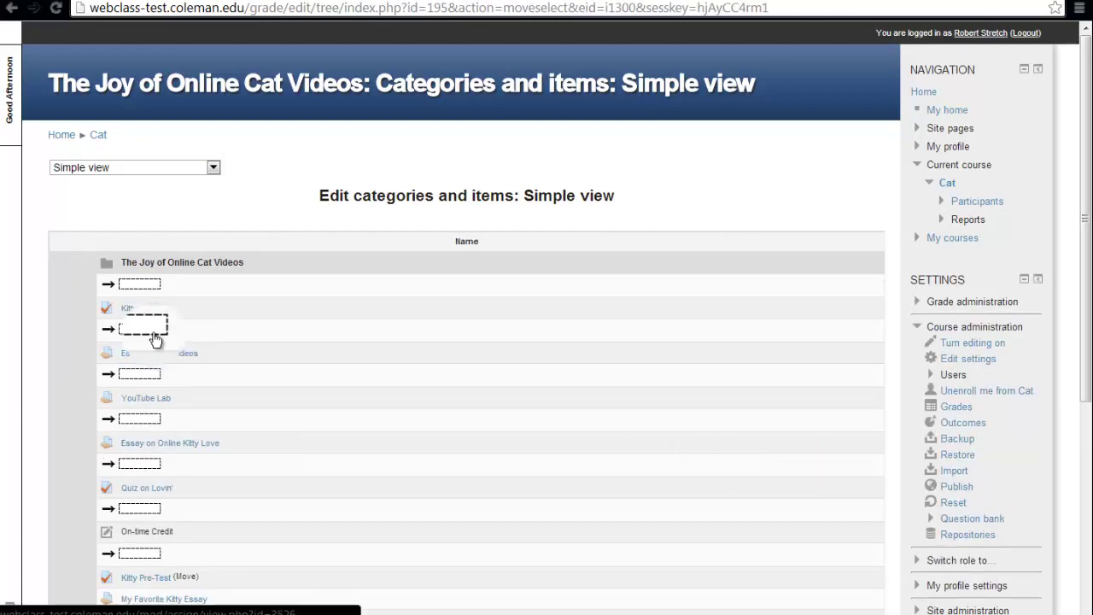
click(148, 287)
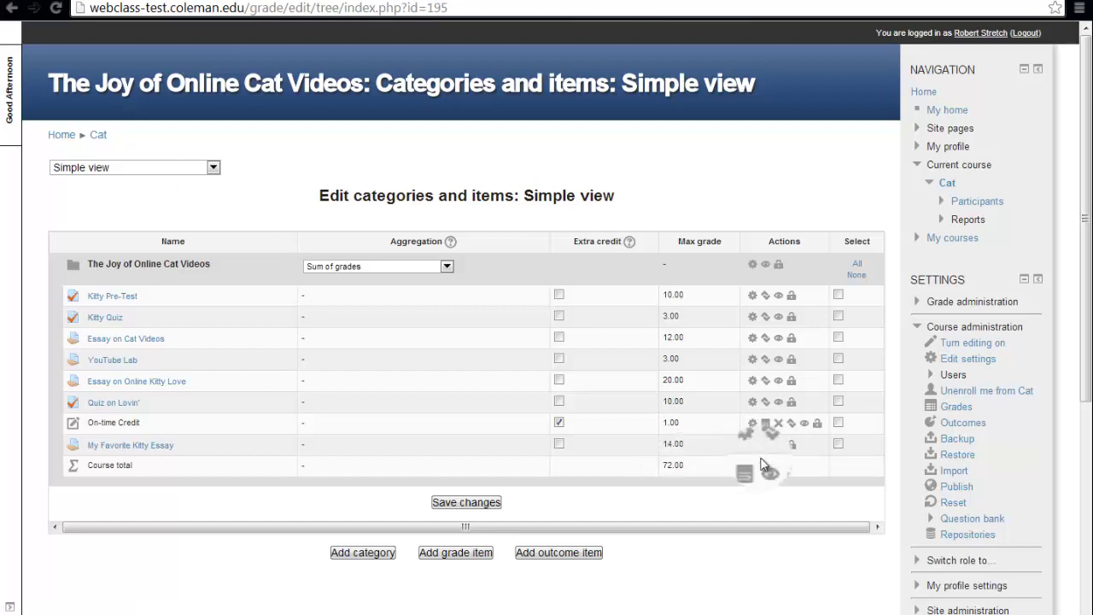
- Move the My Favorite Kitty Essay grade item directly below Kitty Pre-Test and save the changes
click(766, 447)
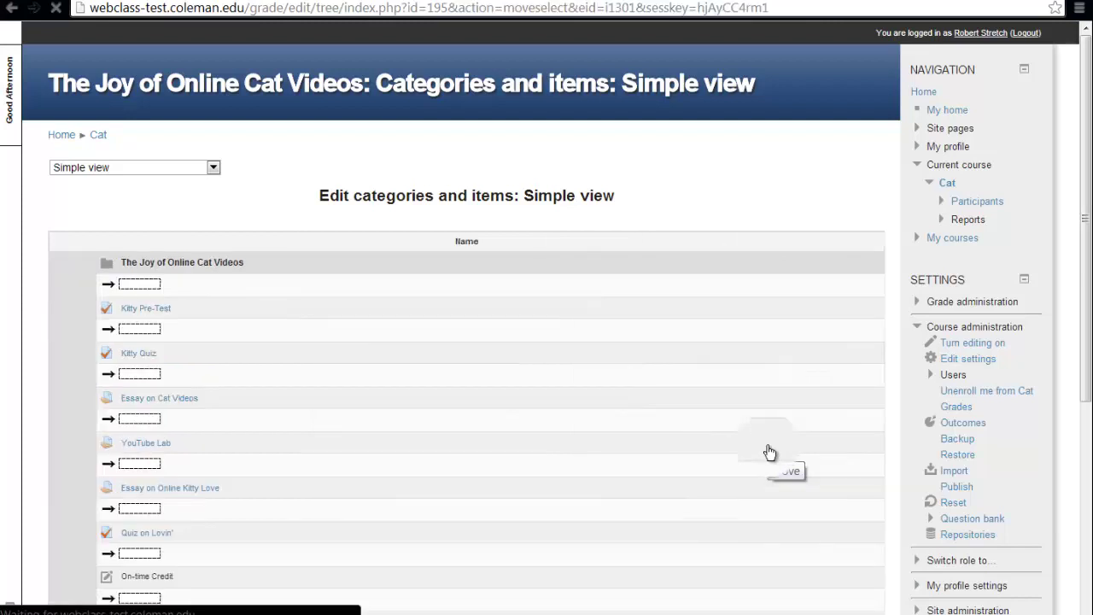
scroll(219, 479, down, 2)
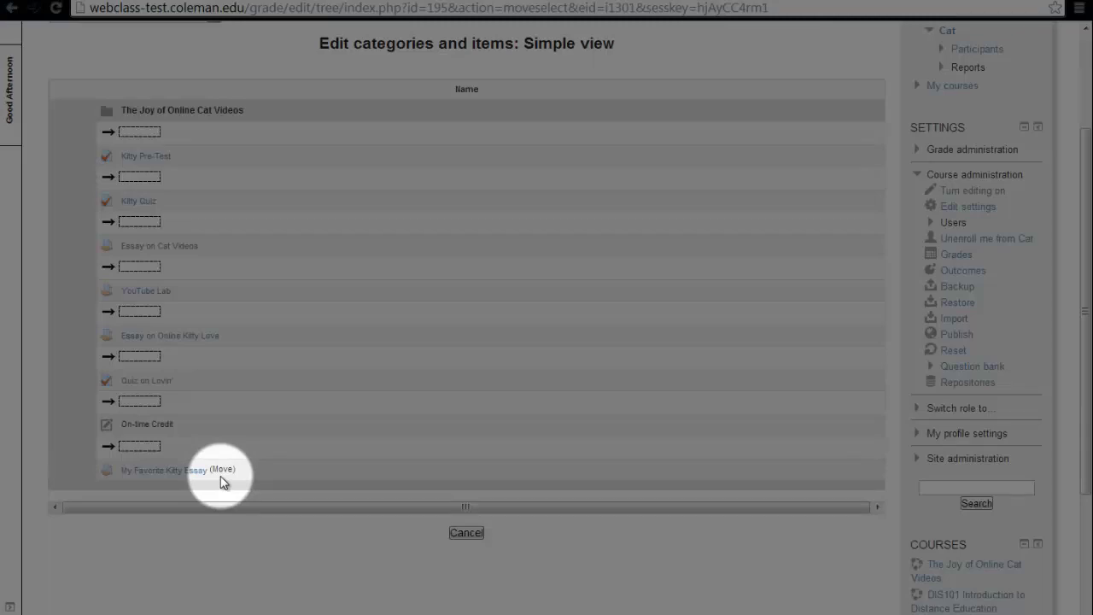
scroll(298, 383, up, 2)
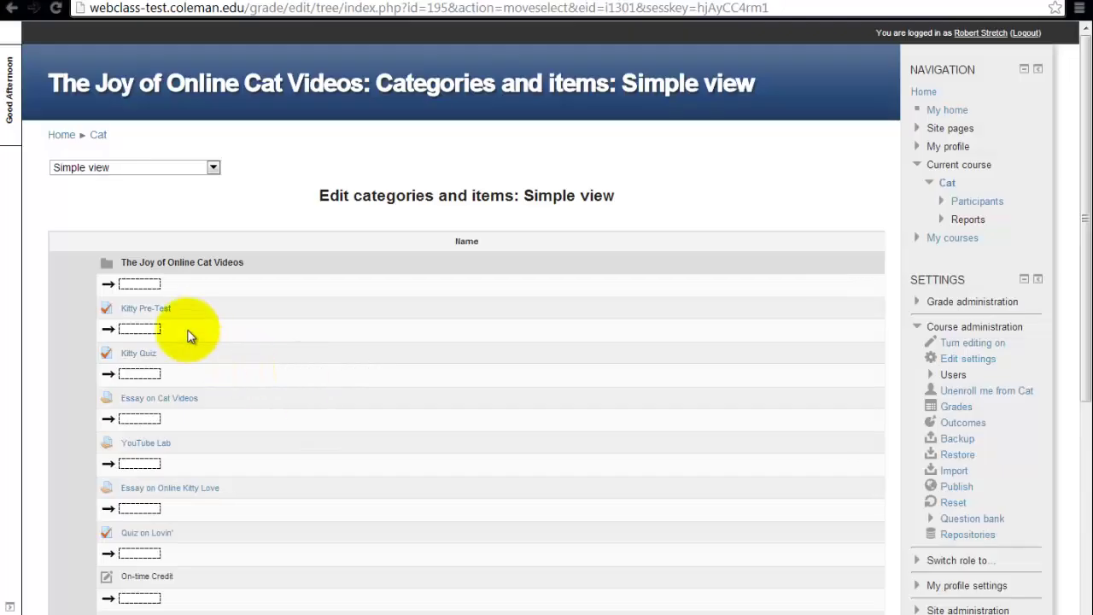
click(138, 331)
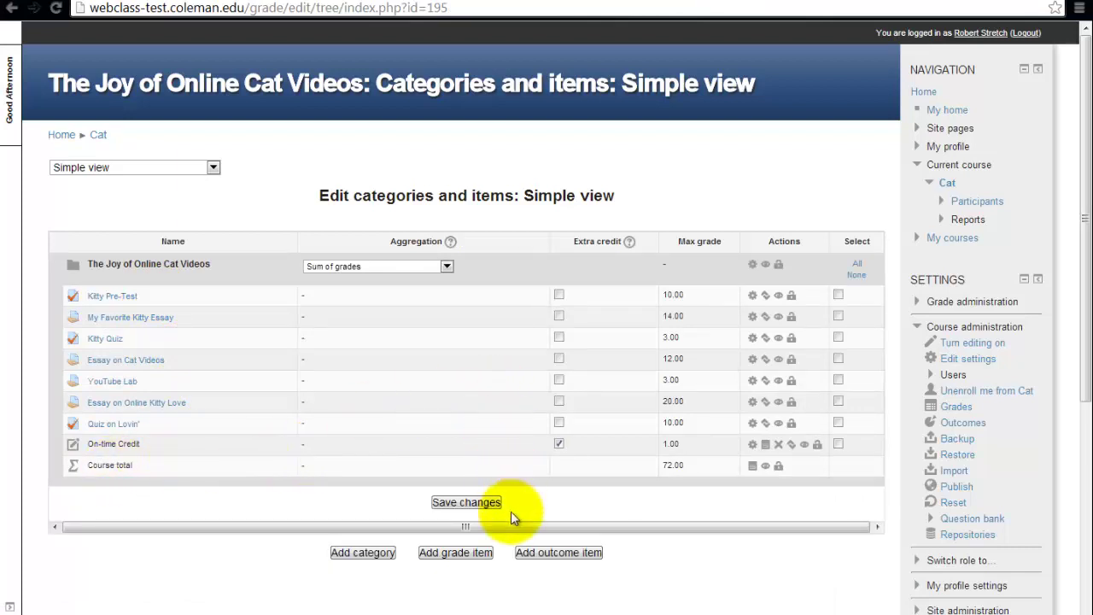
click(467, 507)
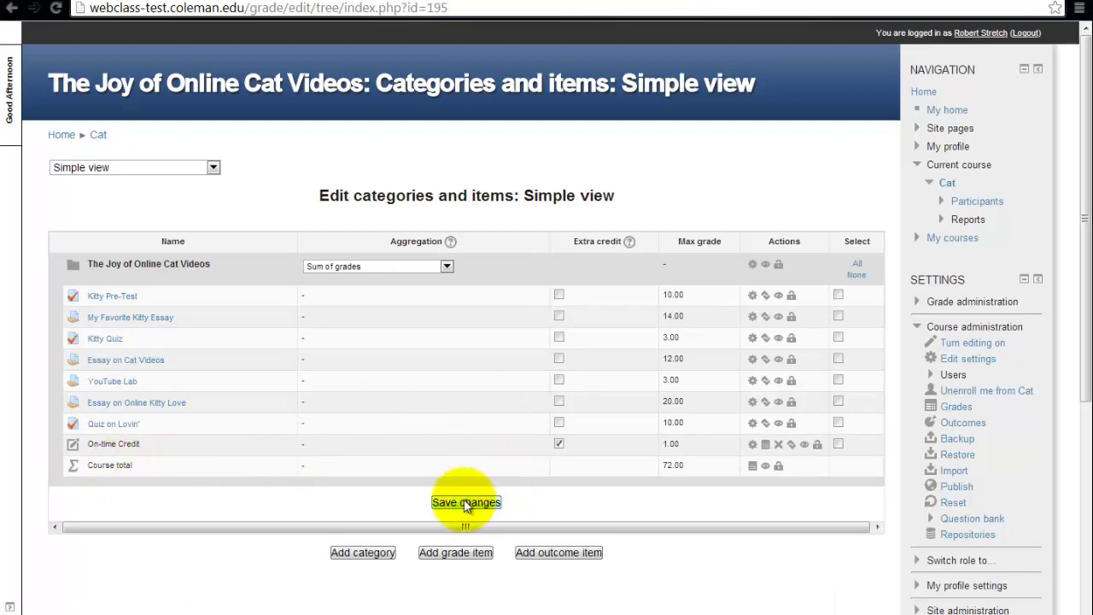
- Review the column order in the grader report and open the student's Kitty Quiz attempt graded 3.00
click(213, 168)
click(182, 196)
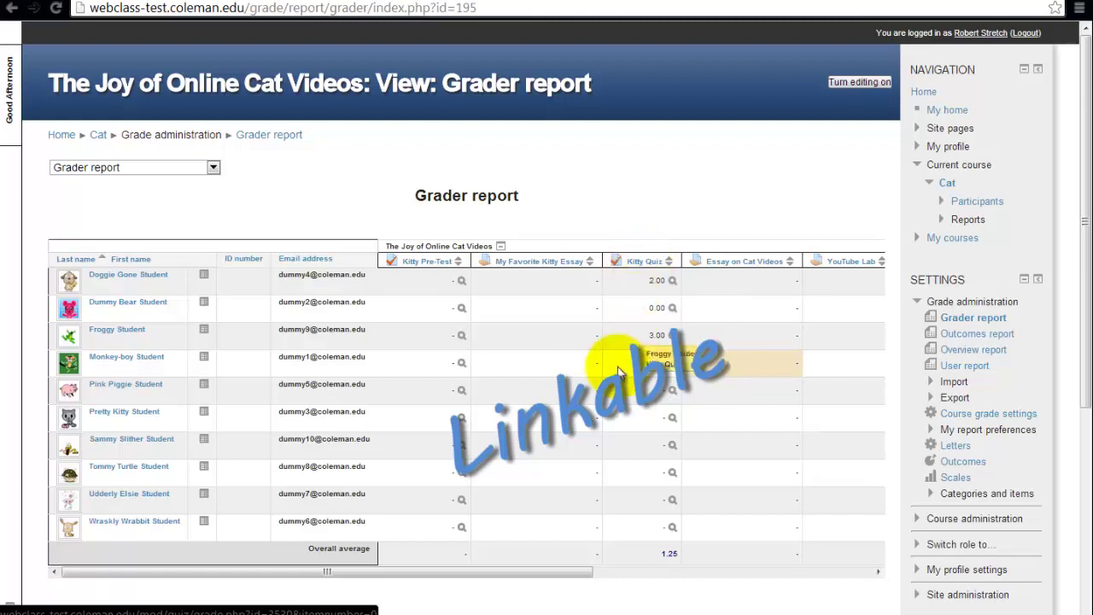
drag(564, 571, 866, 590)
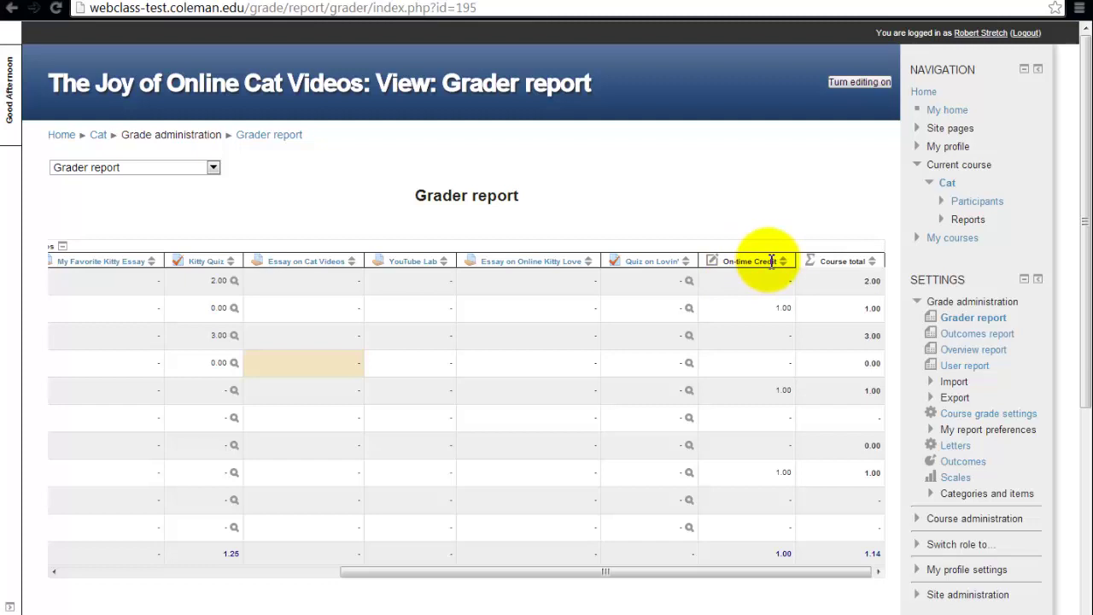
scroll(756, 308, left, 5)
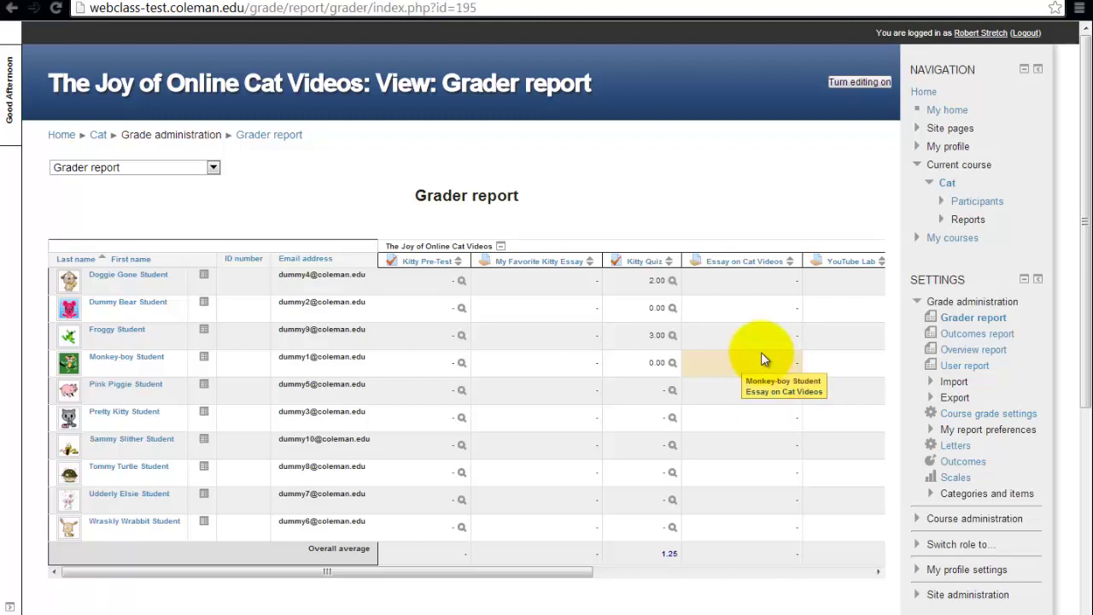
click(672, 336)
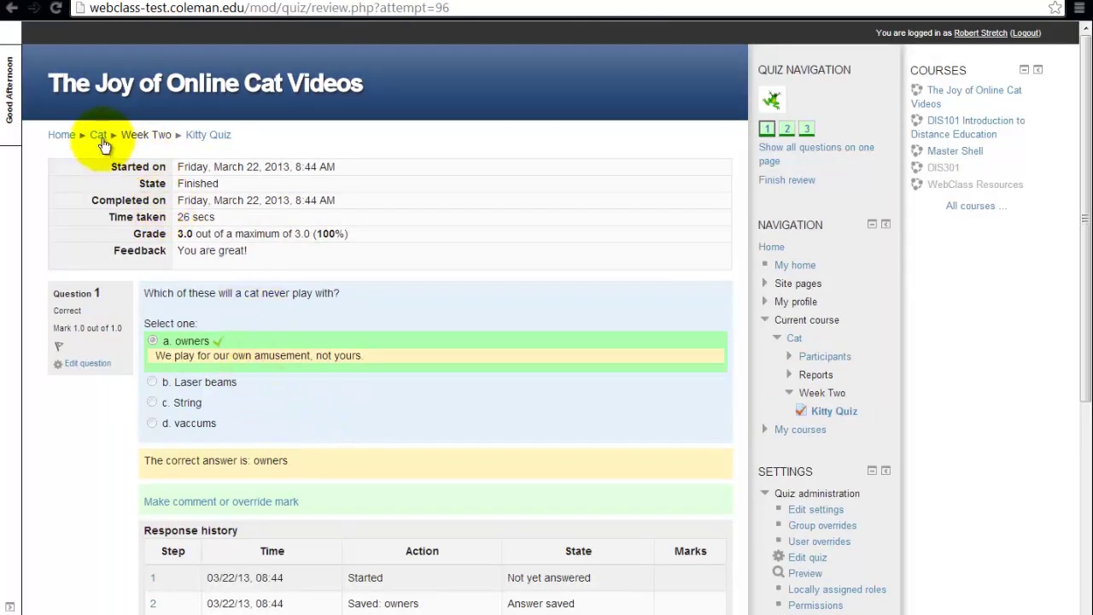
- Return to the grader report, open the Essay on Cat Videos assignment and view the grading list of all its submissions
click(13, 10)
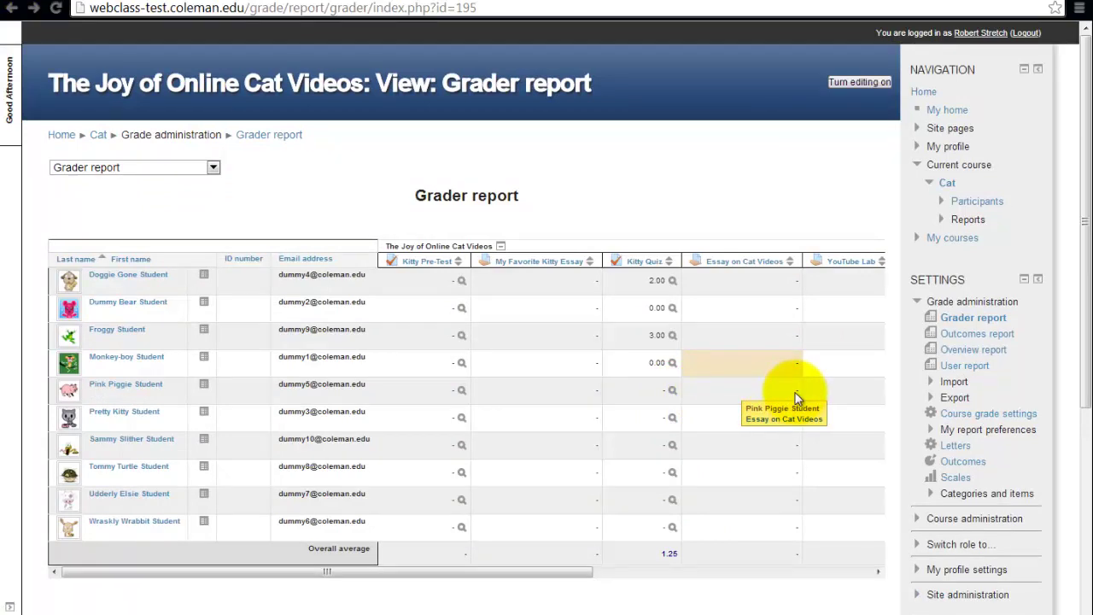
click(755, 267)
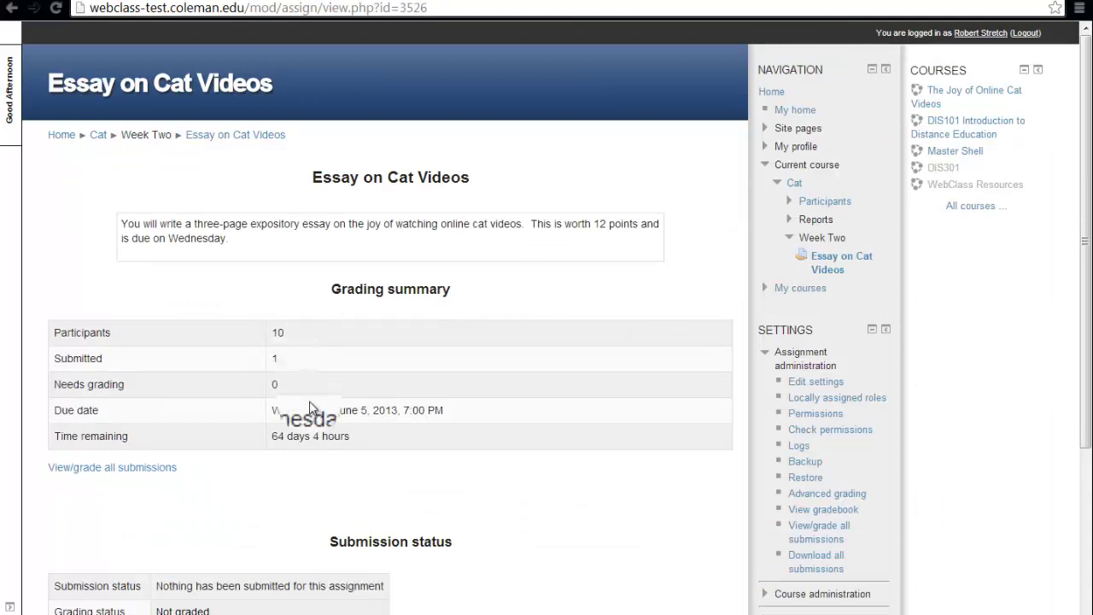
scroll(171, 342, down, 3)
click(91, 318)
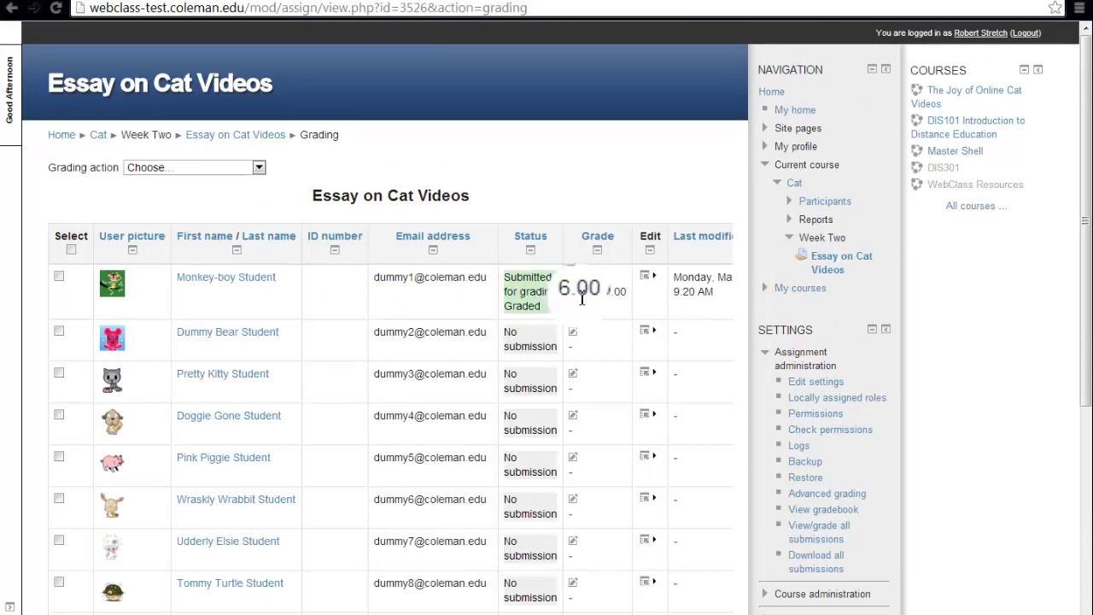
click(648, 278)
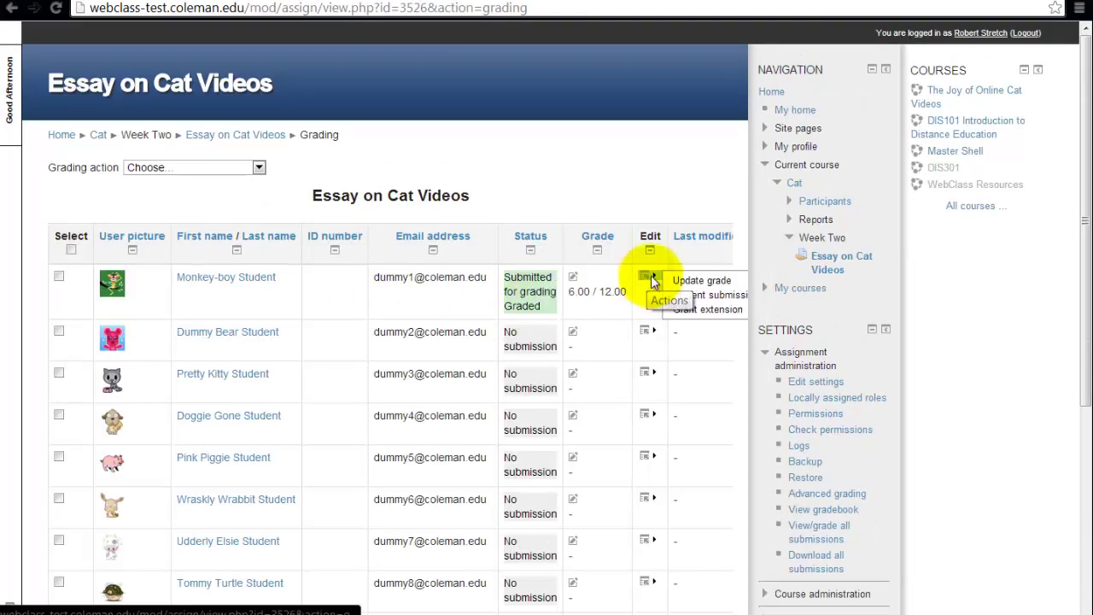
click(647, 277)
click(650, 278)
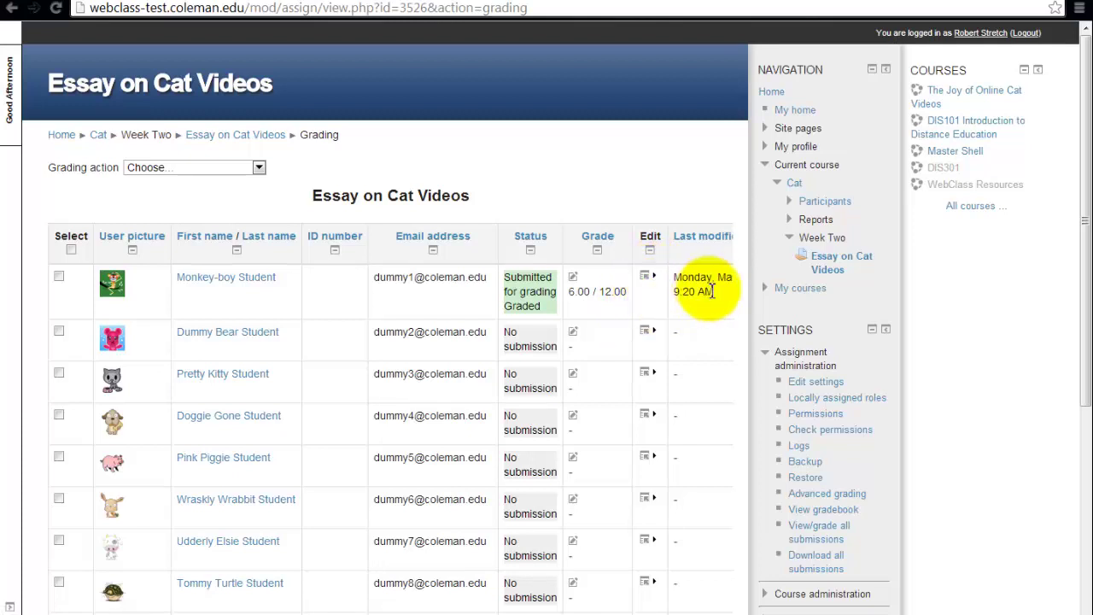
- Open the grading page of the only submitted essay, read its attached Me Like Kitty.docx, and leave without saving
click(572, 280)
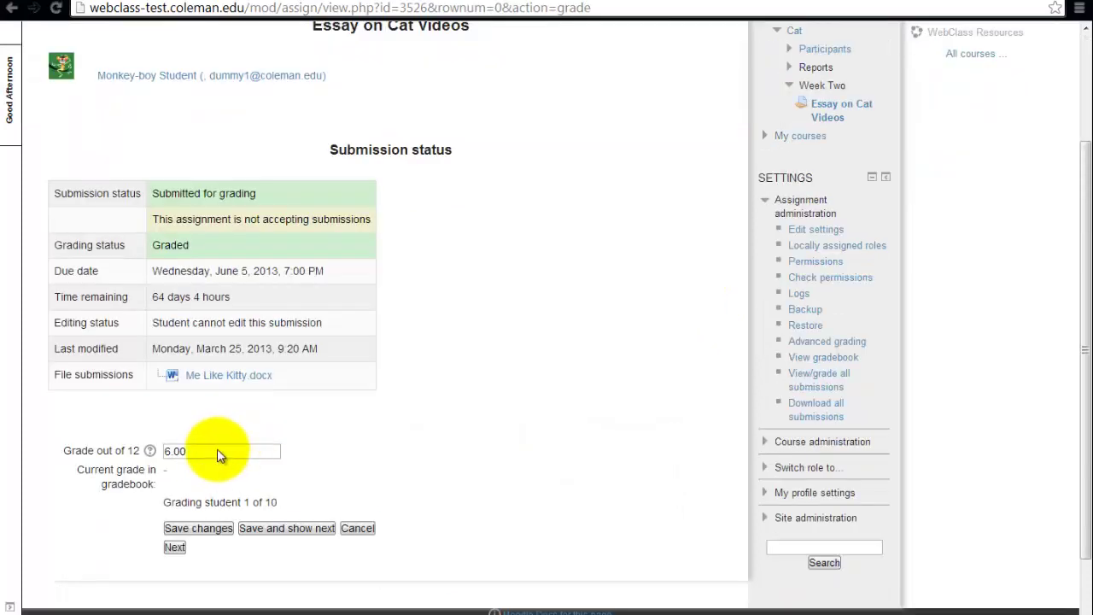
click(217, 380)
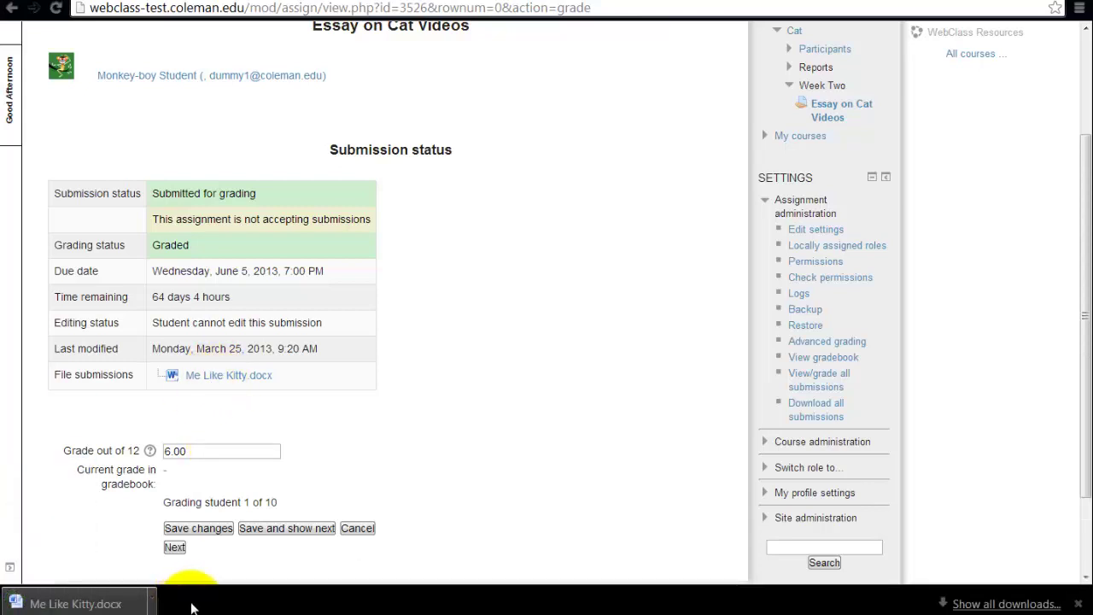
click(124, 603)
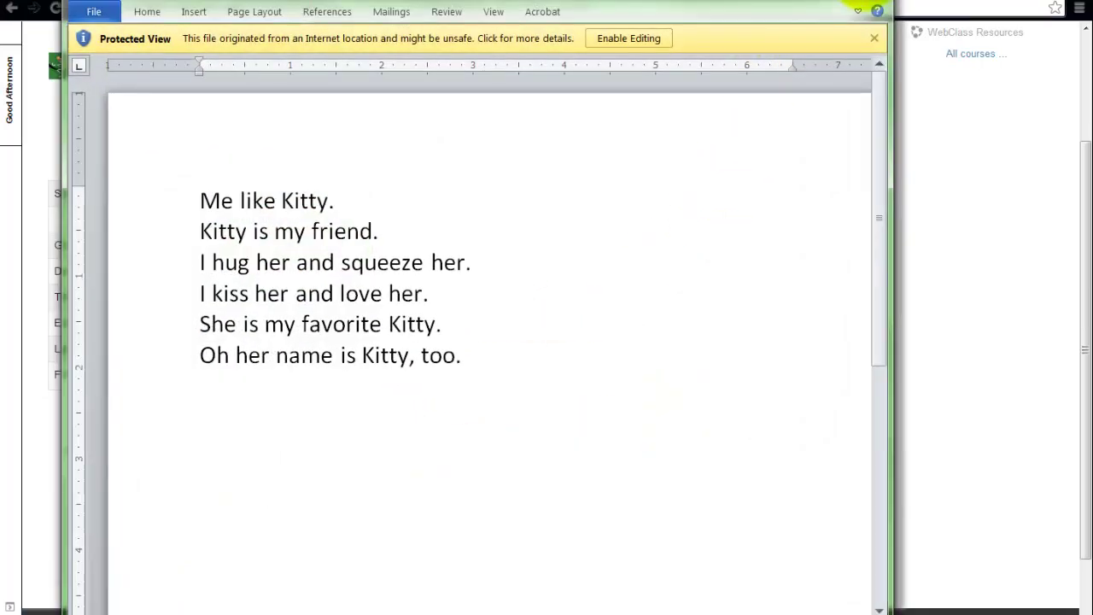
click(858, 5)
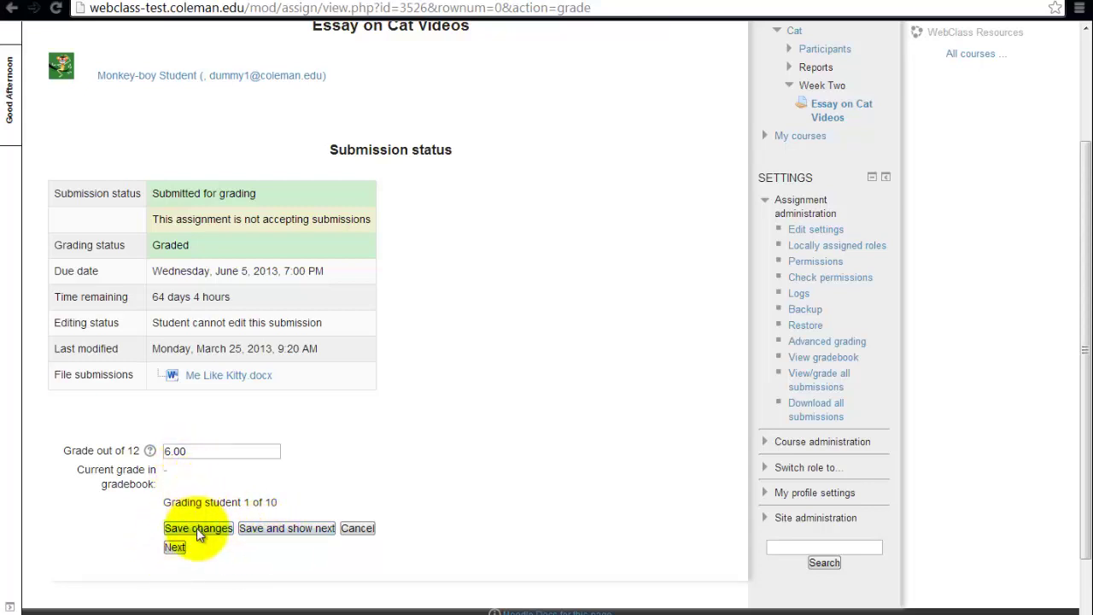
click(354, 529)
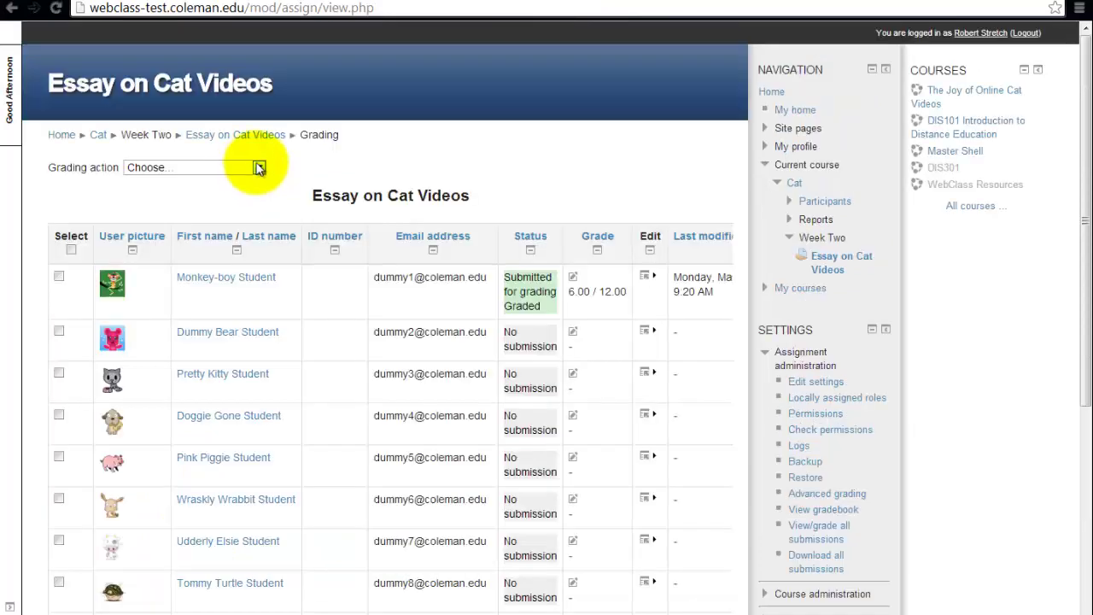
- In the gradebook, turn editing on and enter "Minimal effort expended. Need to work on your presentation." as feedback on the submitted Essay on Cat Videos
click(259, 168)
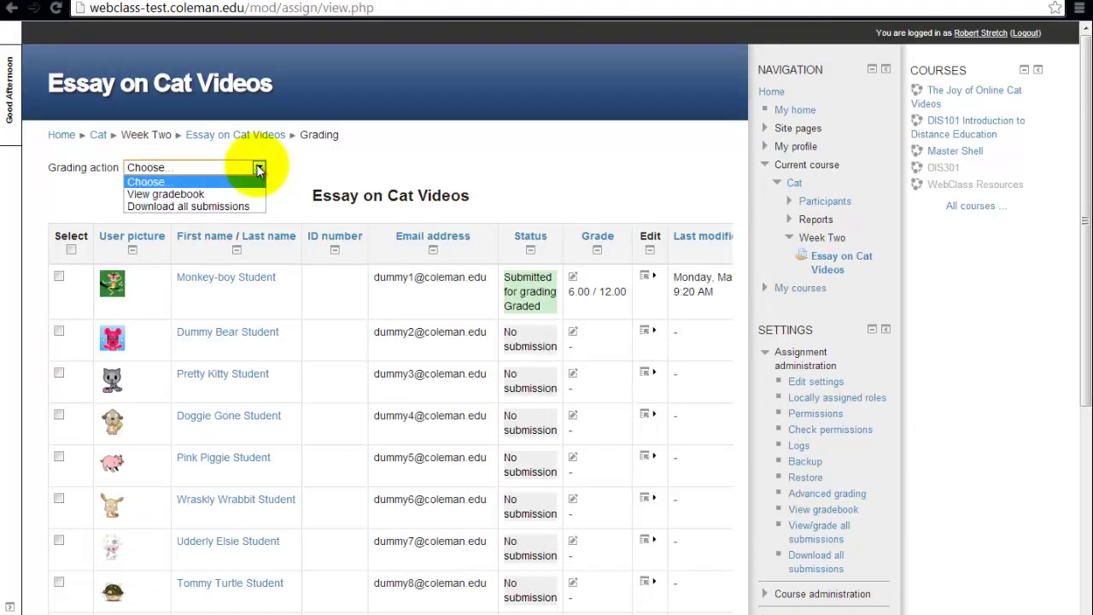
click(229, 194)
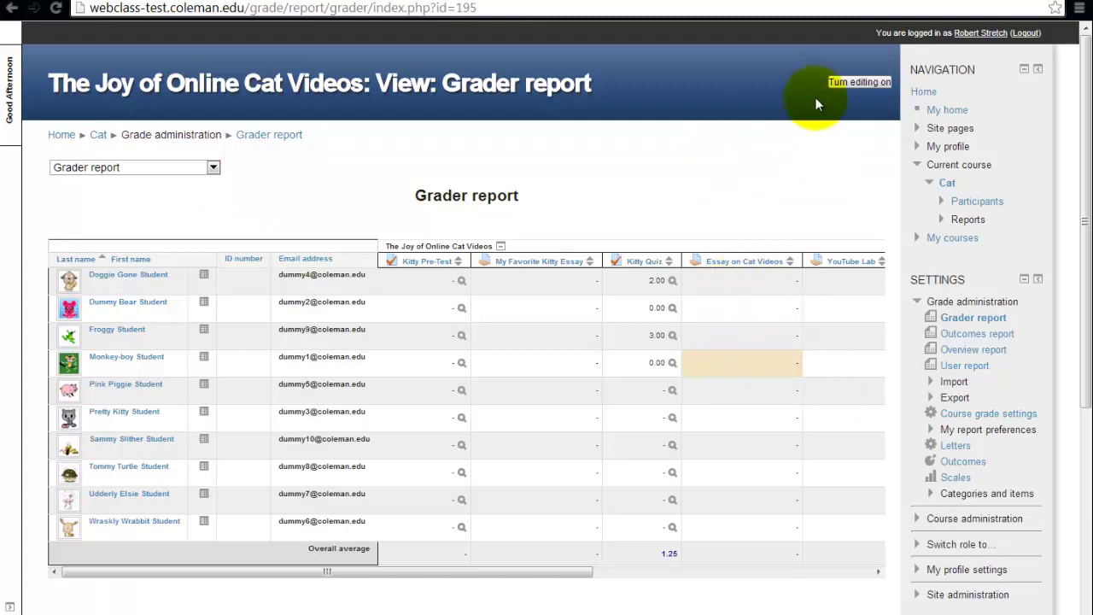
click(856, 83)
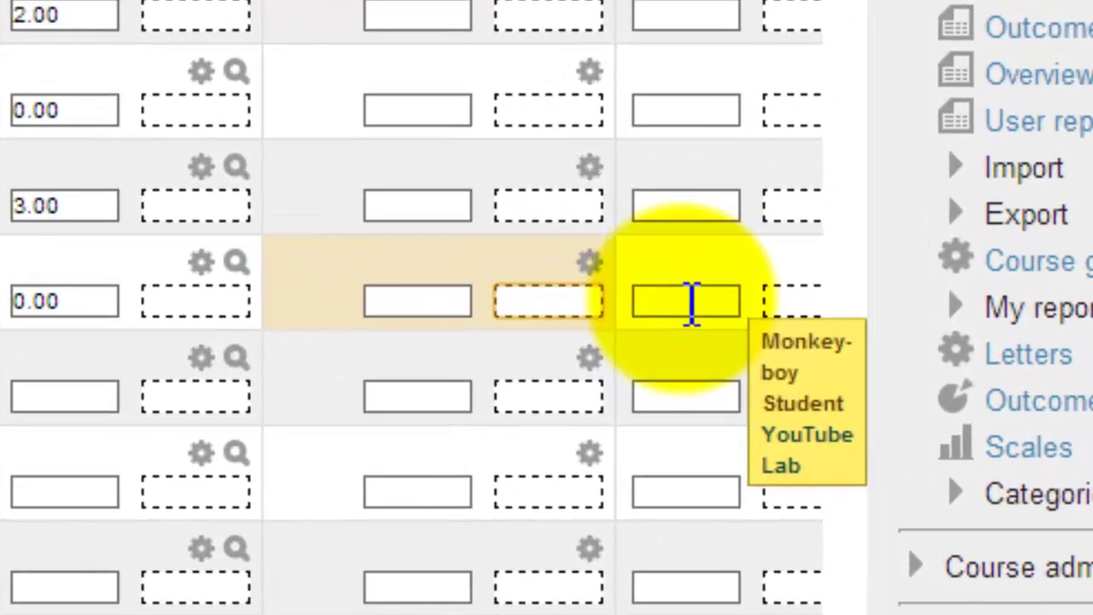
text(Minimal)
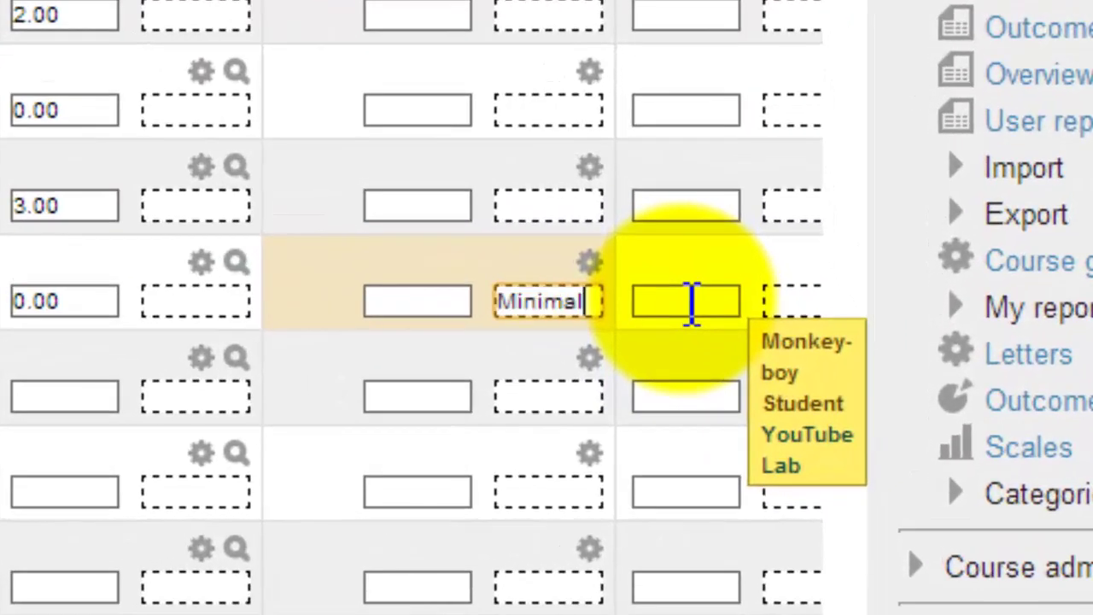
text( effort)
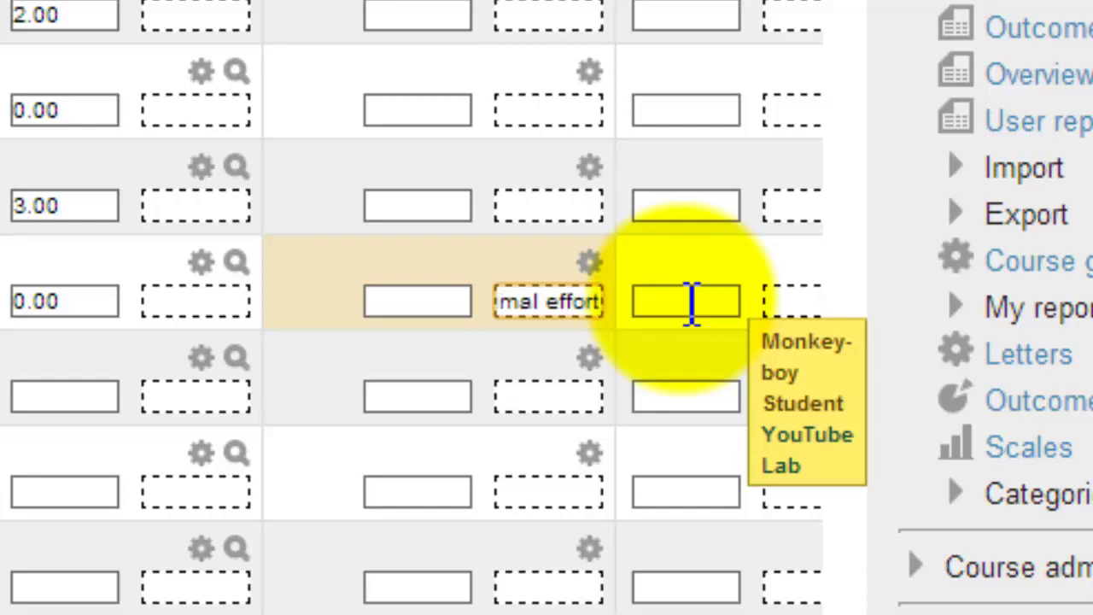
text( expended)
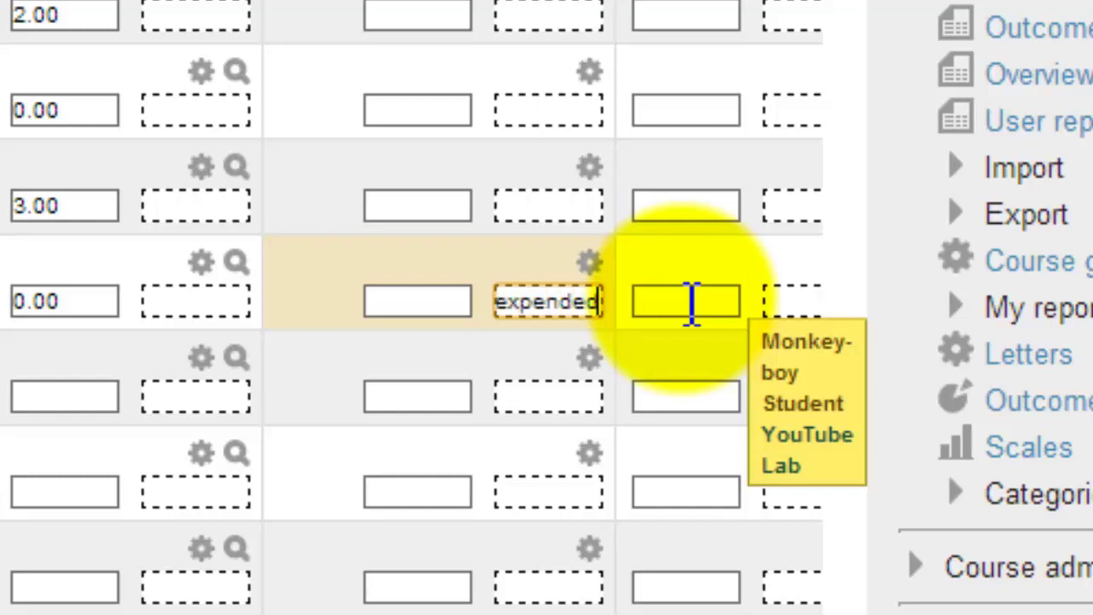
text(. Nedd to)
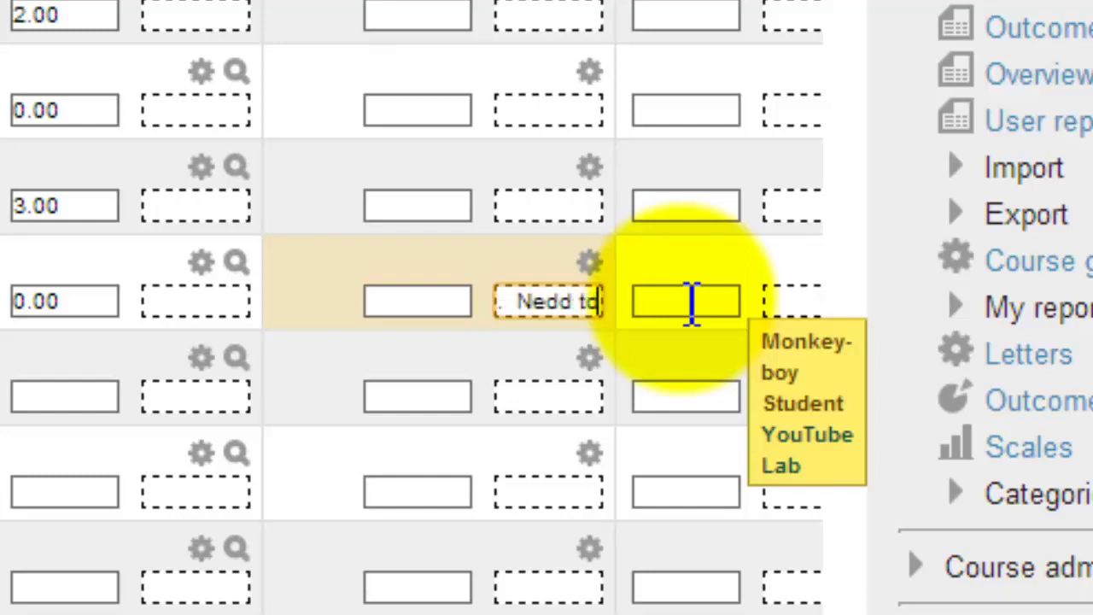
key(Left)
key(Left)
key(Left)
key(BackSpace)
text(ee)
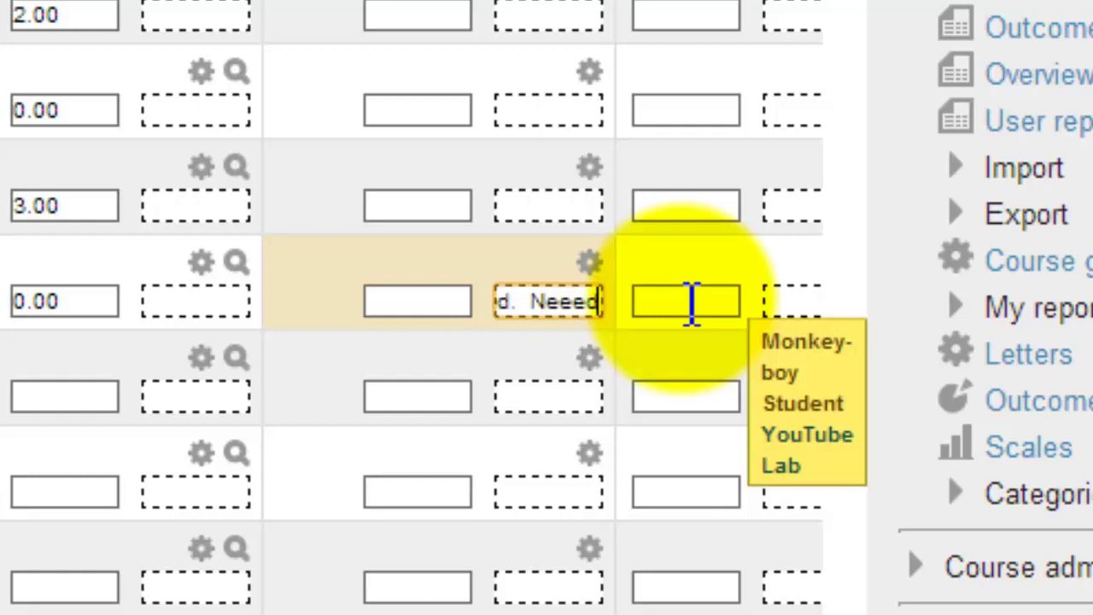
key(BackSpace)
text(e)
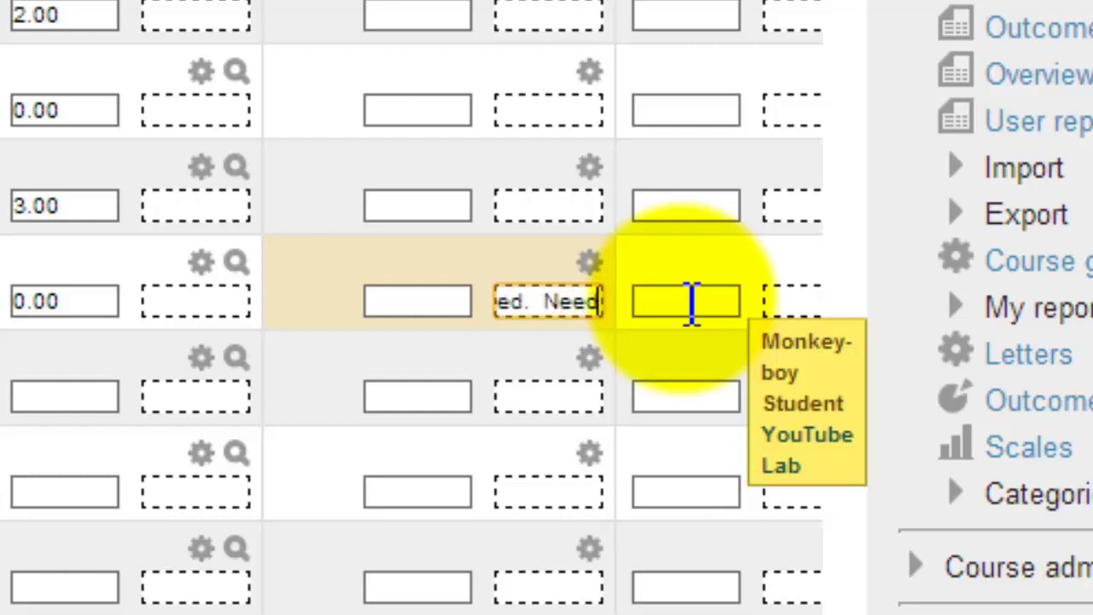
text(e)
key(BackSpace)
key(BackSpace)
text(ed)
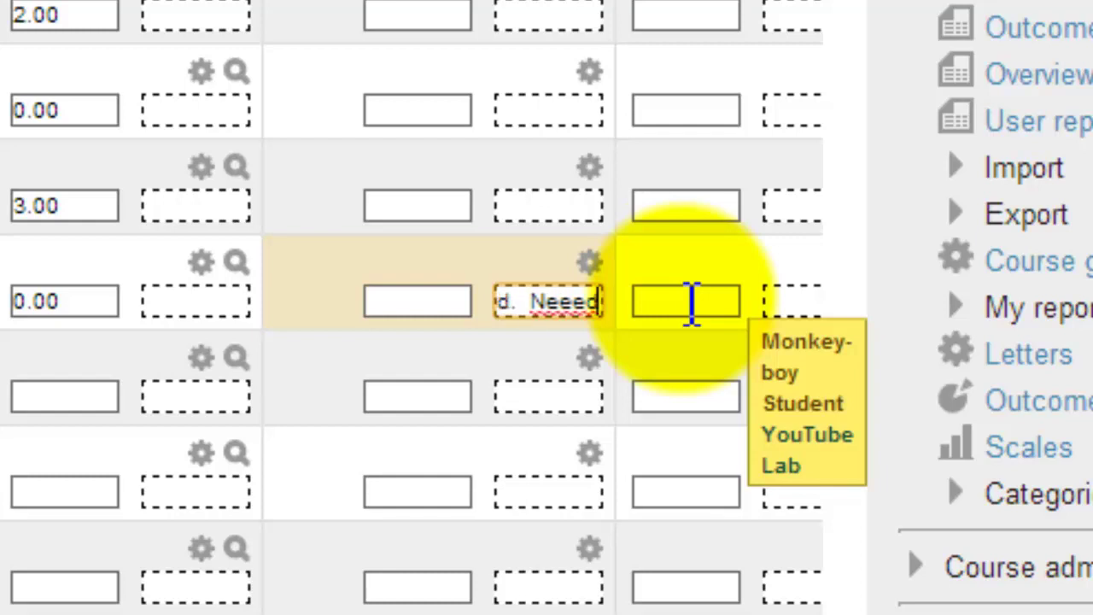
key(BackSpace)
text(d)
key(BackSpace)
key(BackSpace)
text(d)
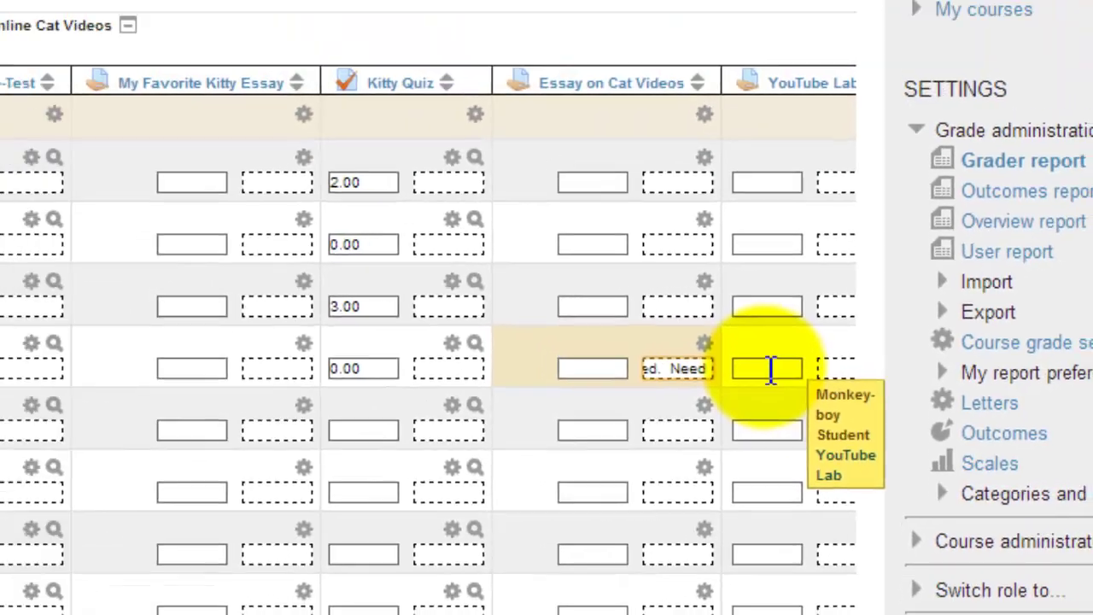
text( to work o)
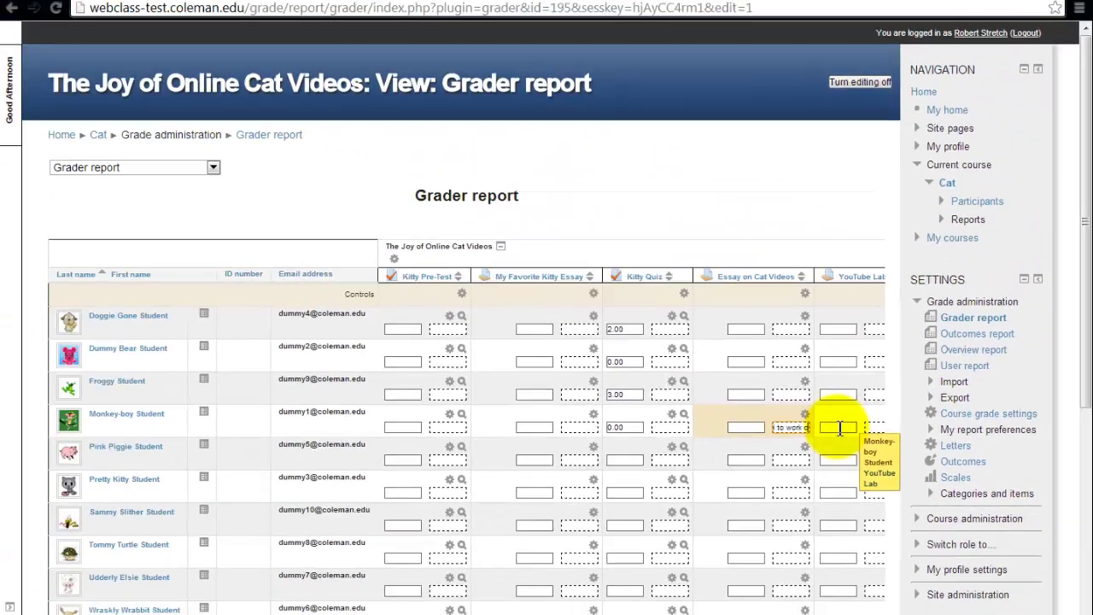
text(n your presentation)
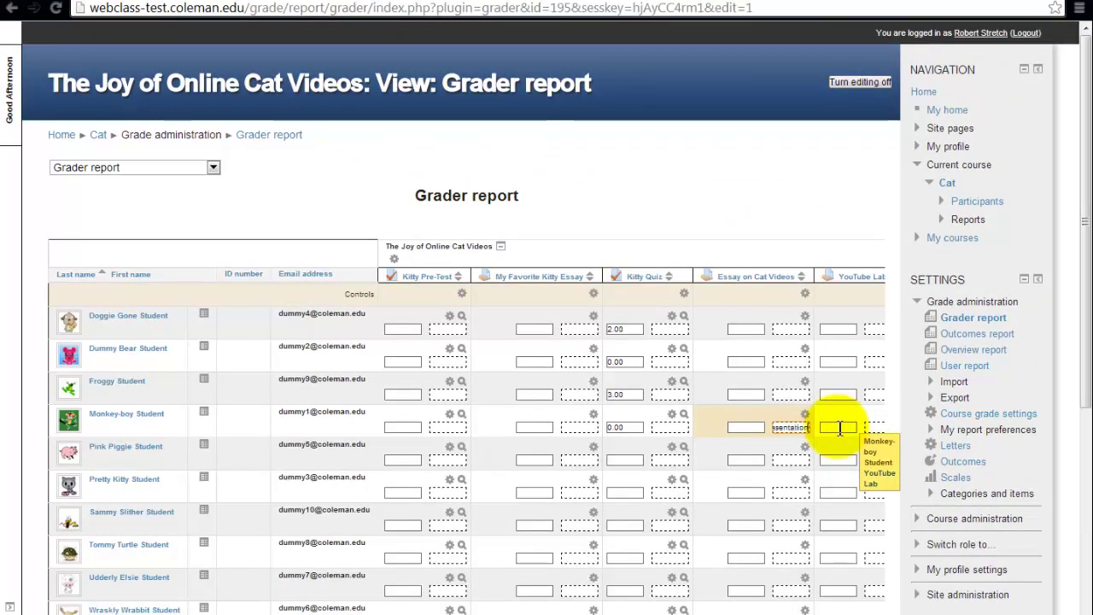
- Give the same student a grade of 6 for Essay on Cat Videos, update the grades and turn editing off
click(736, 427)
text(6)
scroll(719, 450, down, 3)
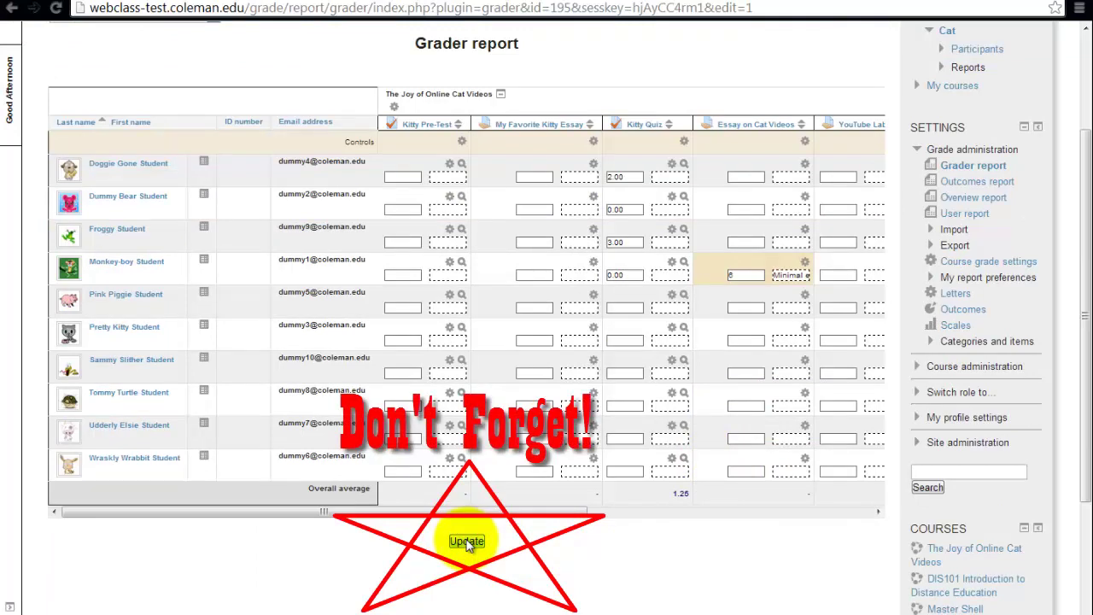
click(466, 541)
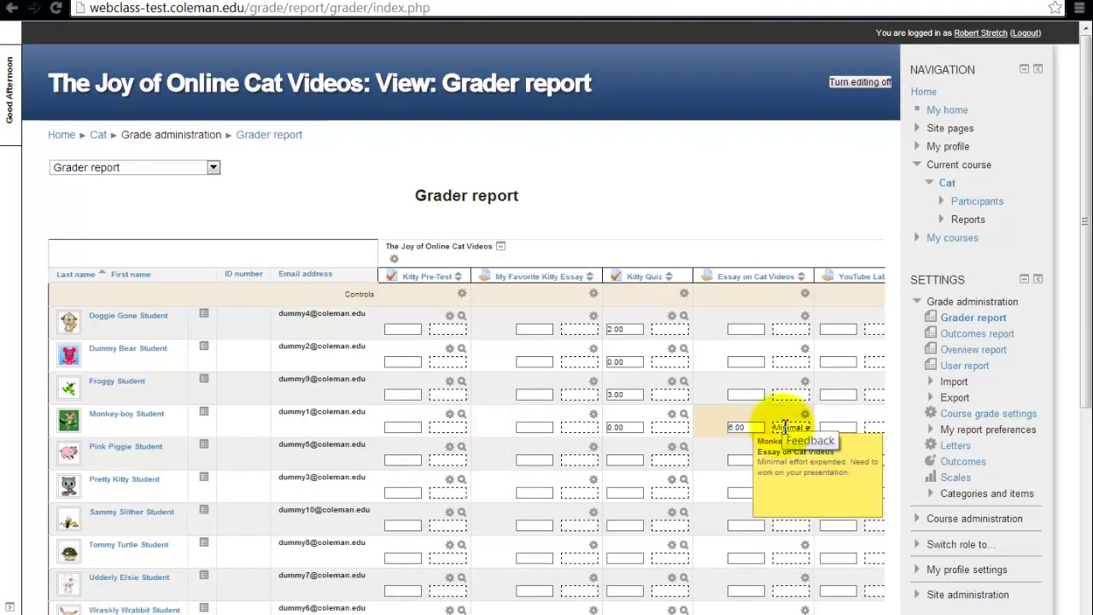
click(854, 81)
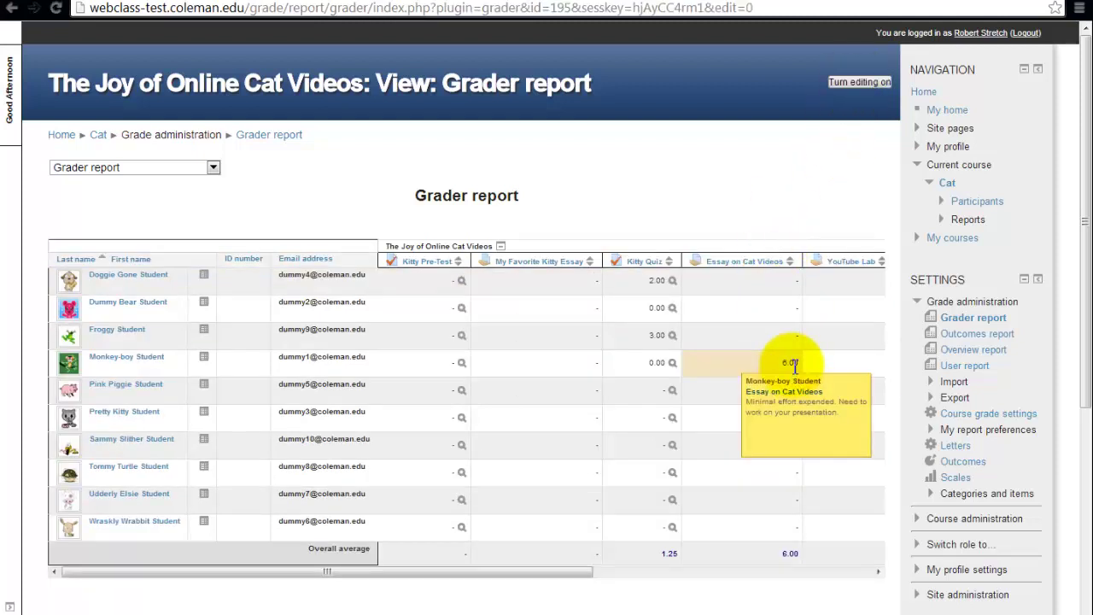
- Open one student's user report, switch it to all users and look through the individual grade tables
click(204, 469)
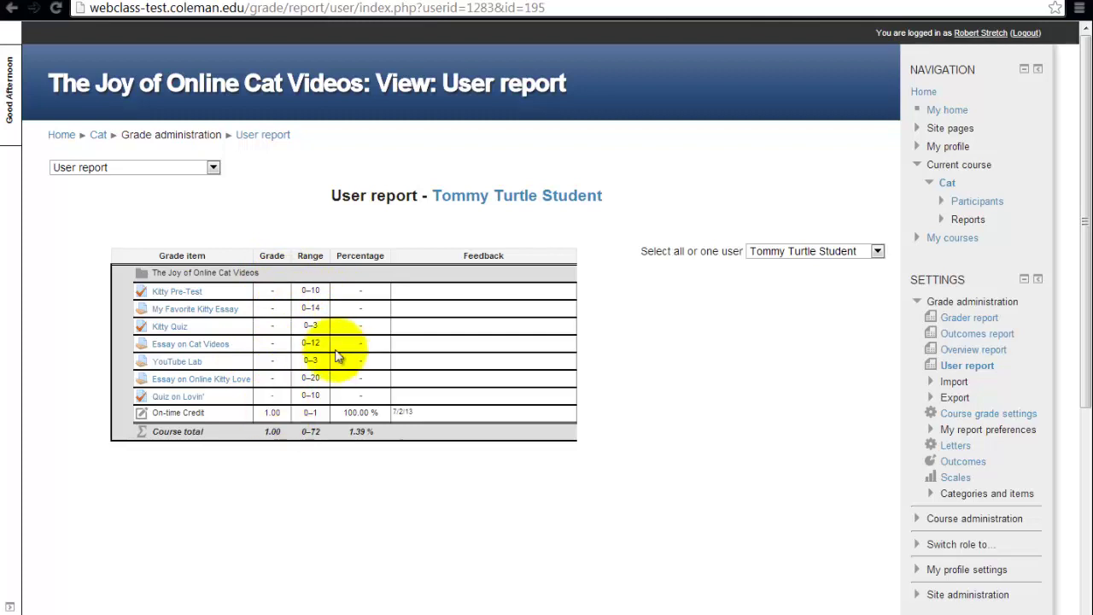
click(878, 251)
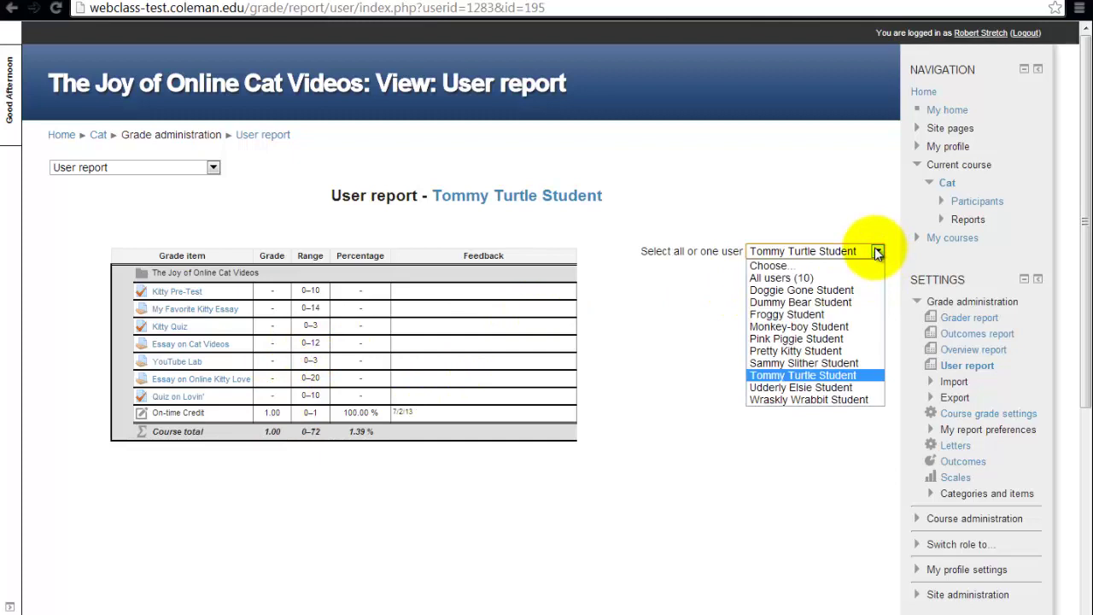
click(854, 278)
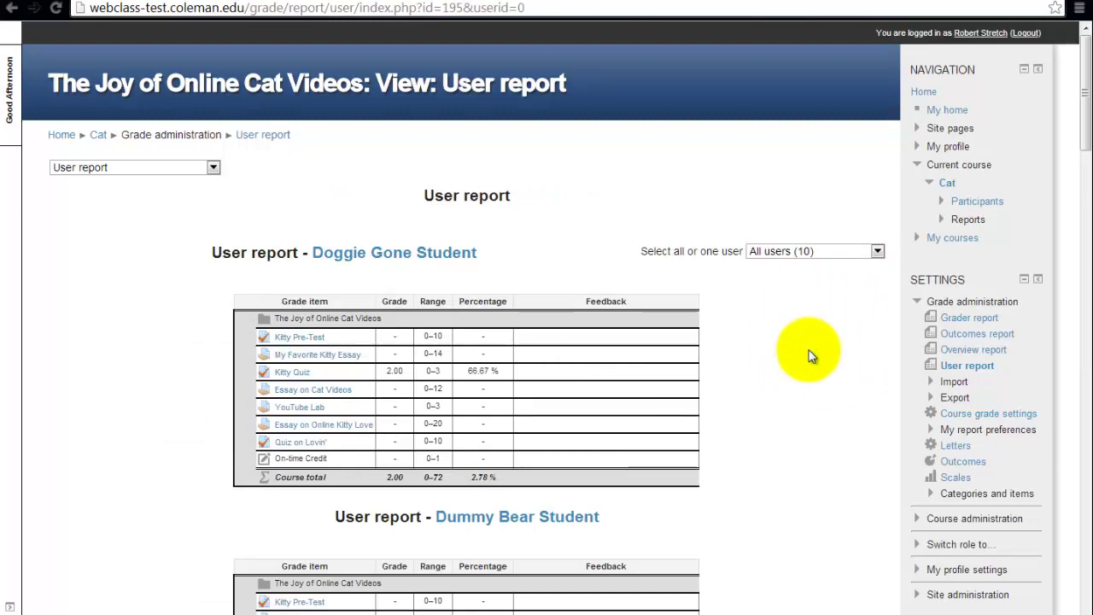
scroll(811, 356, down, 5)
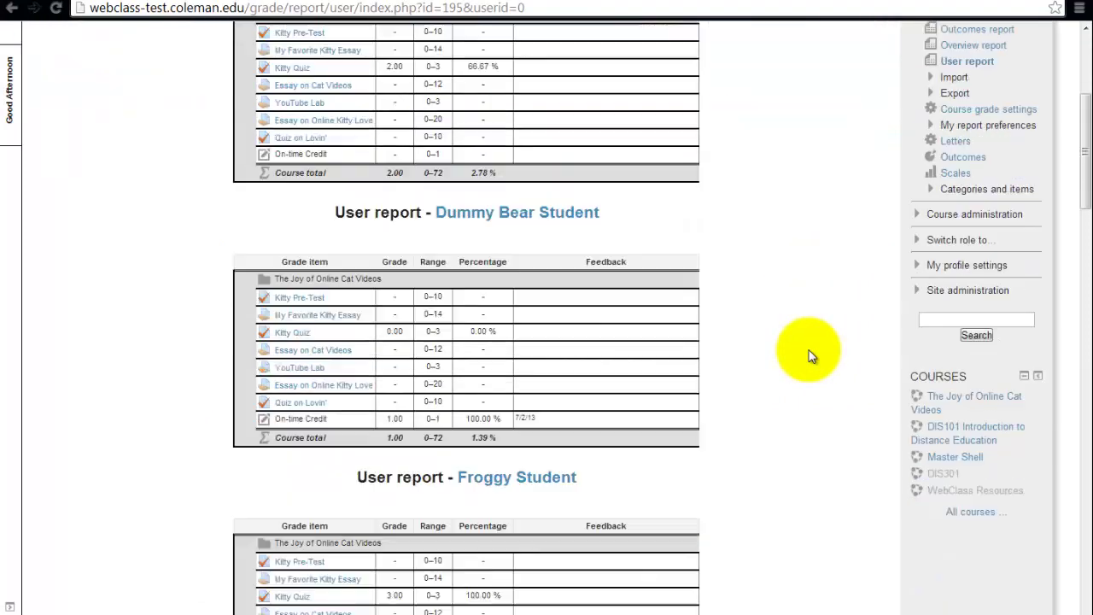
scroll(811, 356, down, 3)
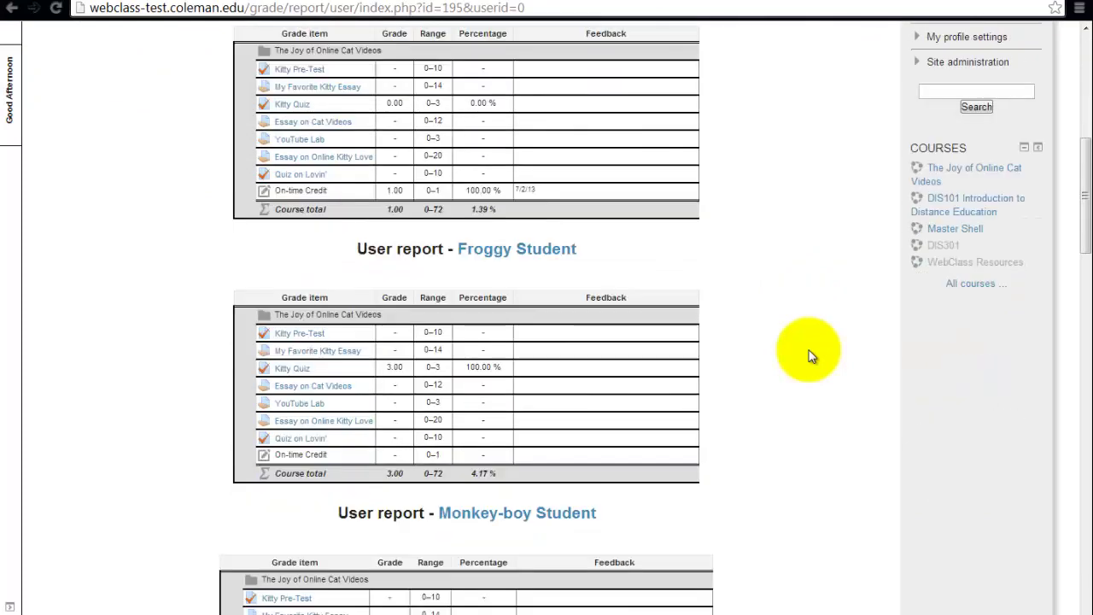
scroll(812, 356, down, 4)
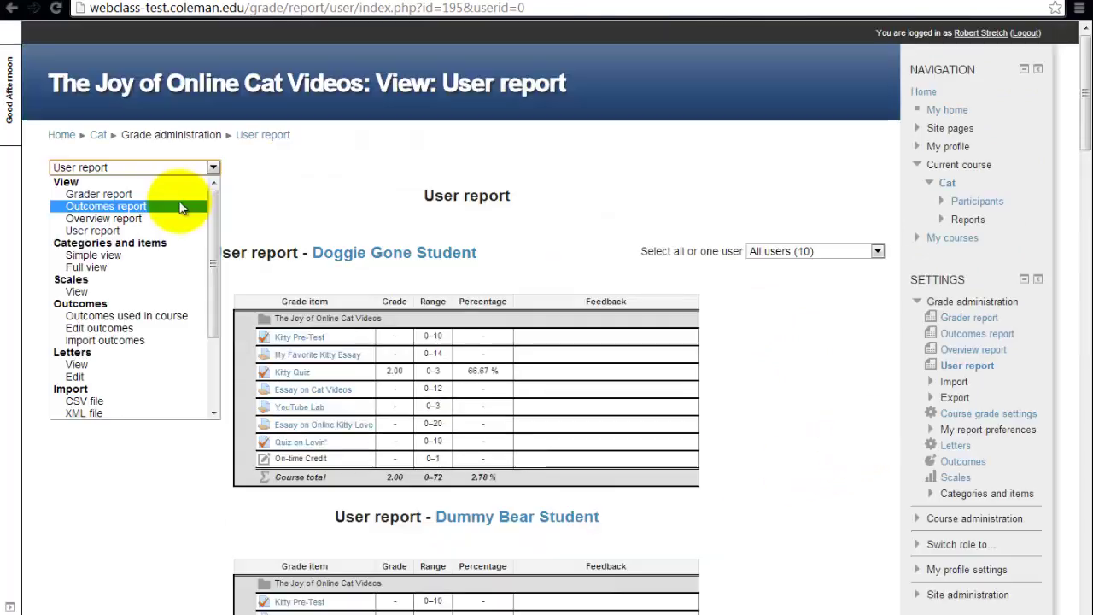
- Return to the grader report, open the Excel spreadsheet export and check the available preview row choices, keeping 10
click(179, 196)
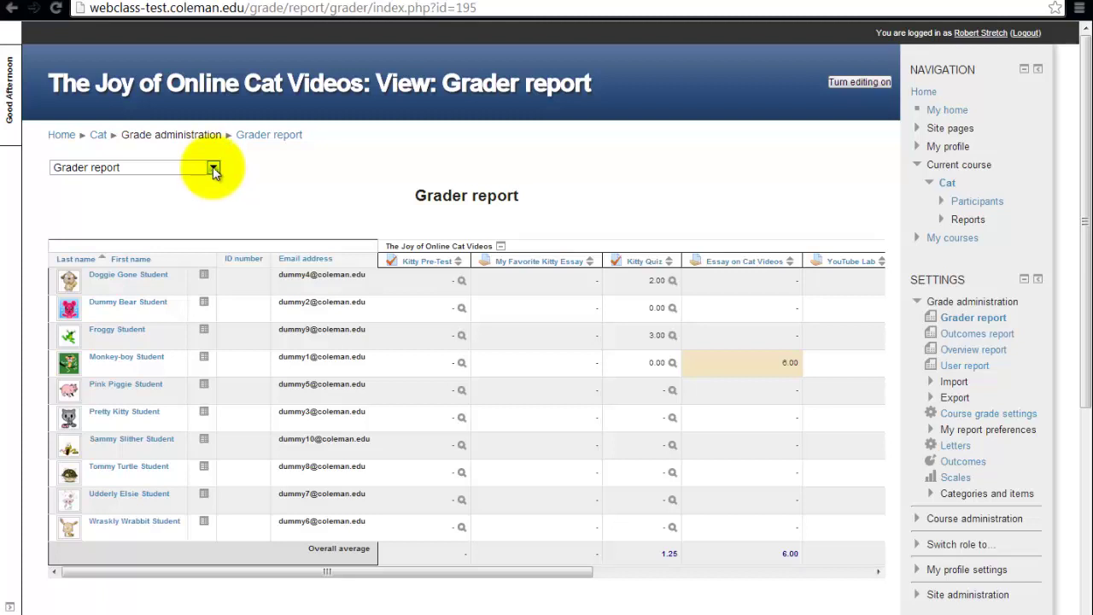
click(213, 168)
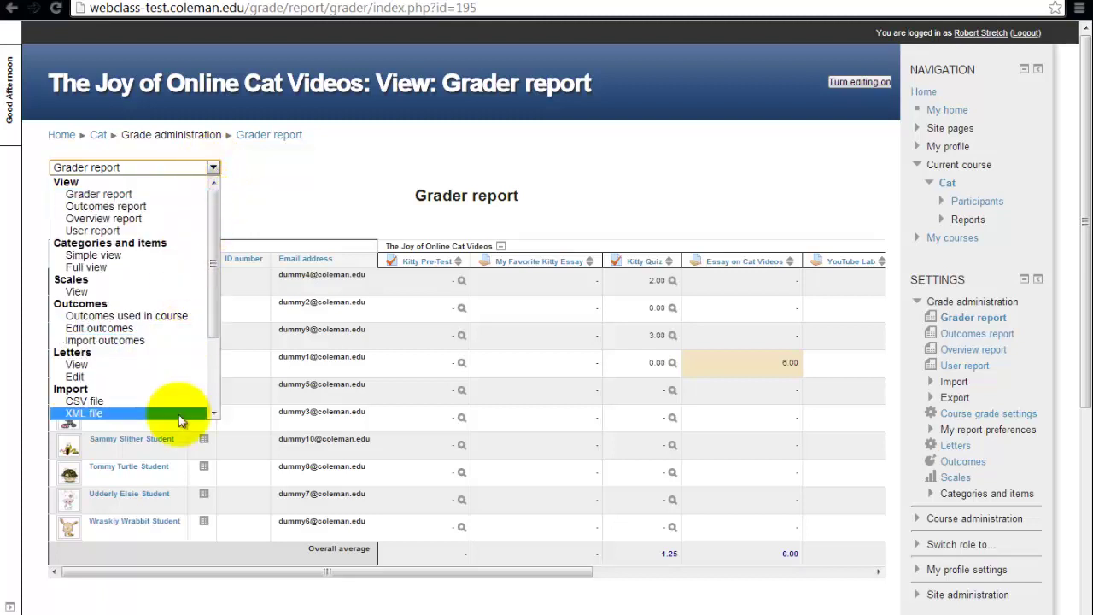
scroll(179, 408, down, 2)
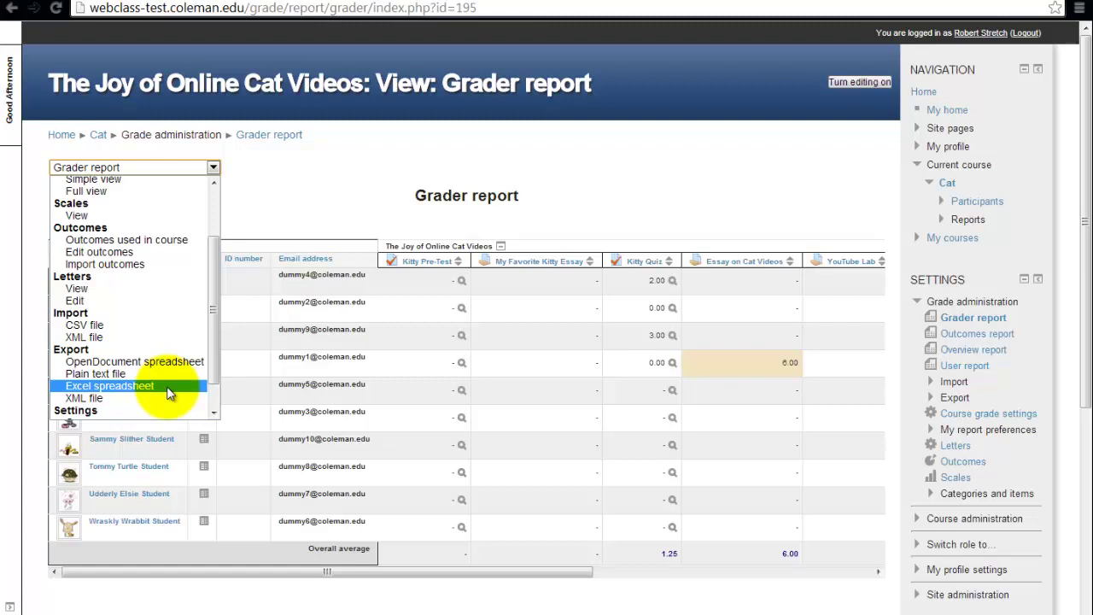
click(167, 386)
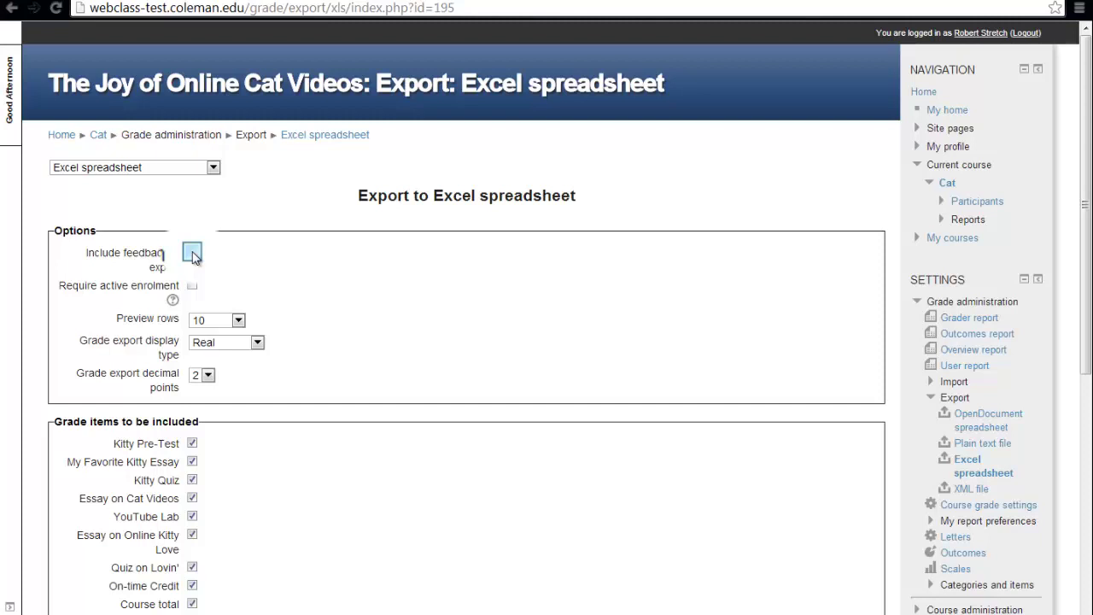
click(235, 320)
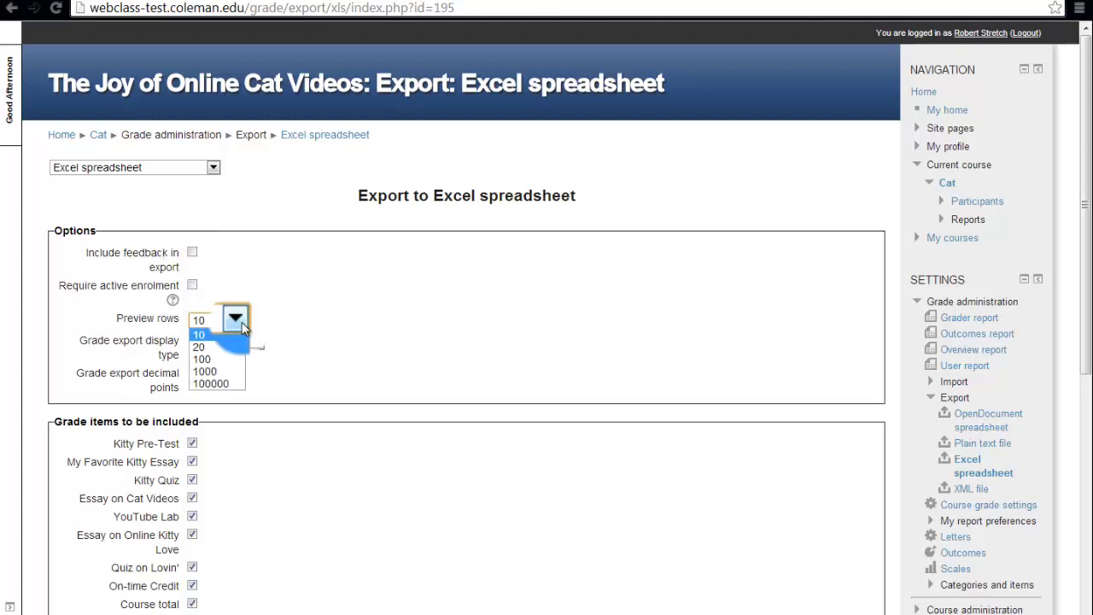
click(236, 321)
- Exclude every grade item except Kitty Quiz from the Excel export and submit the options to preview it
scroll(247, 346, down, 1)
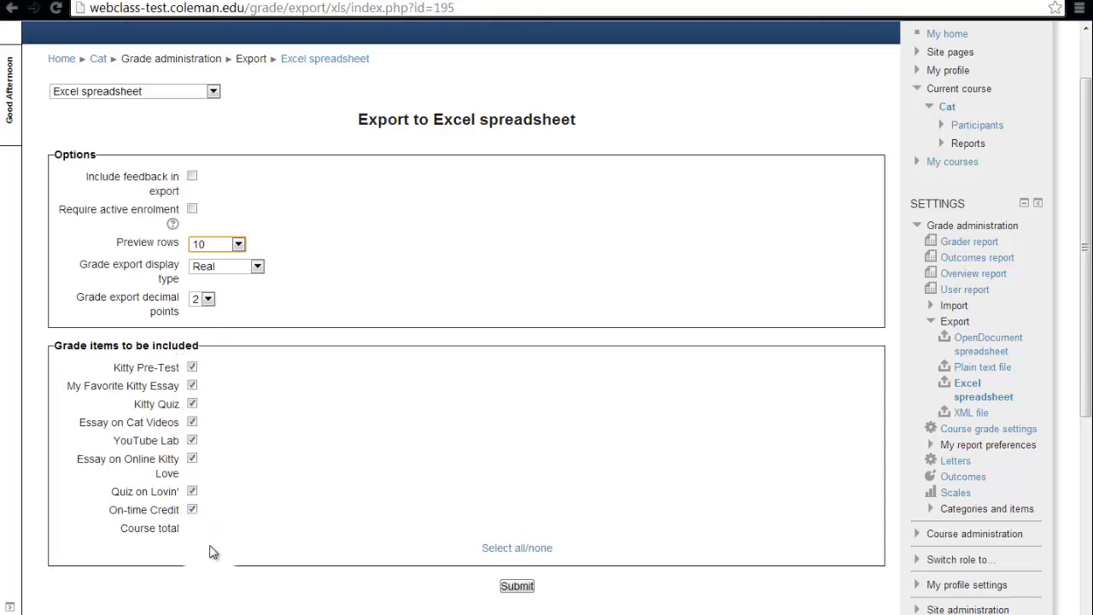
click(192, 368)
click(192, 386)
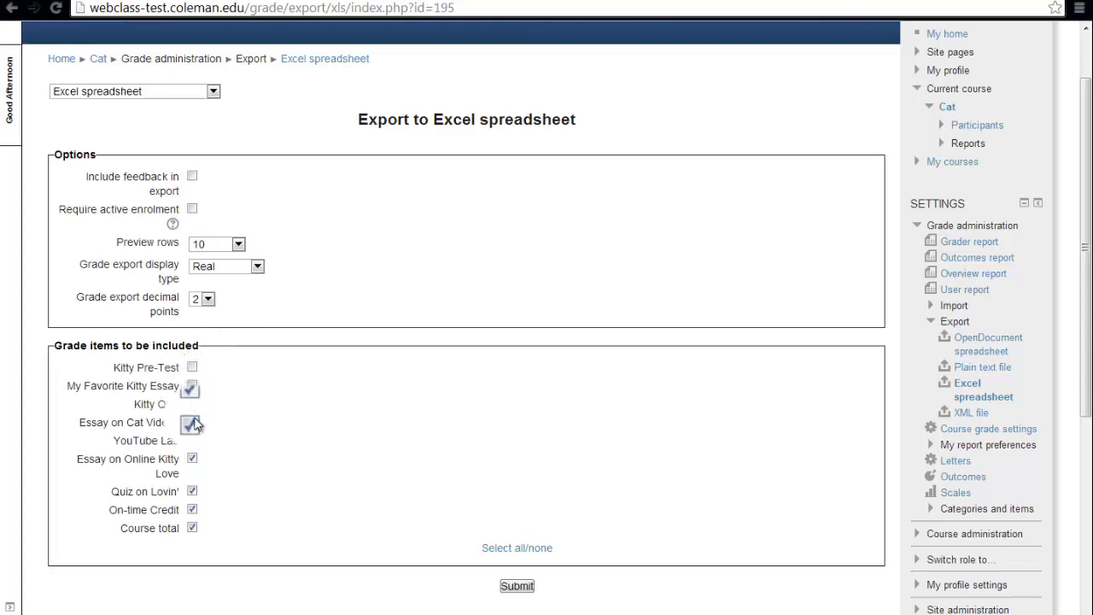
click(193, 442)
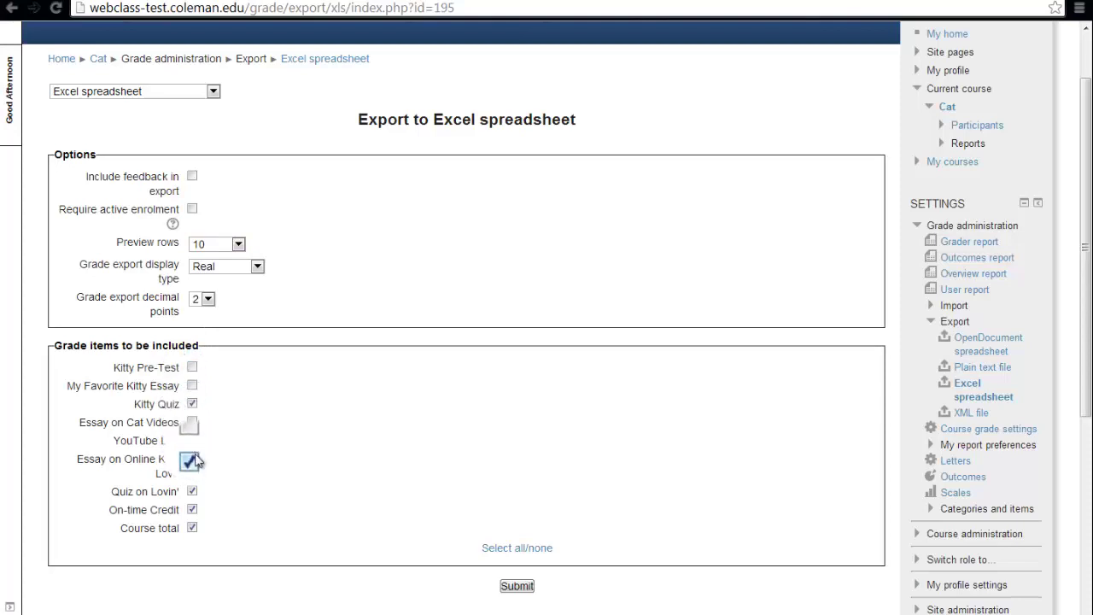
click(192, 458)
click(192, 491)
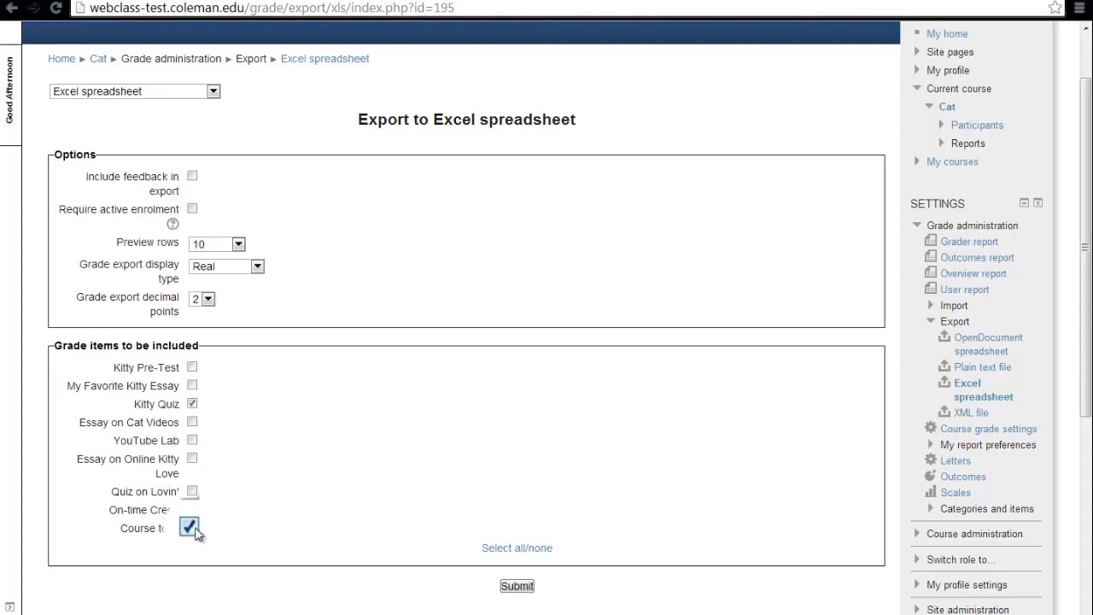
click(192, 527)
click(520, 589)
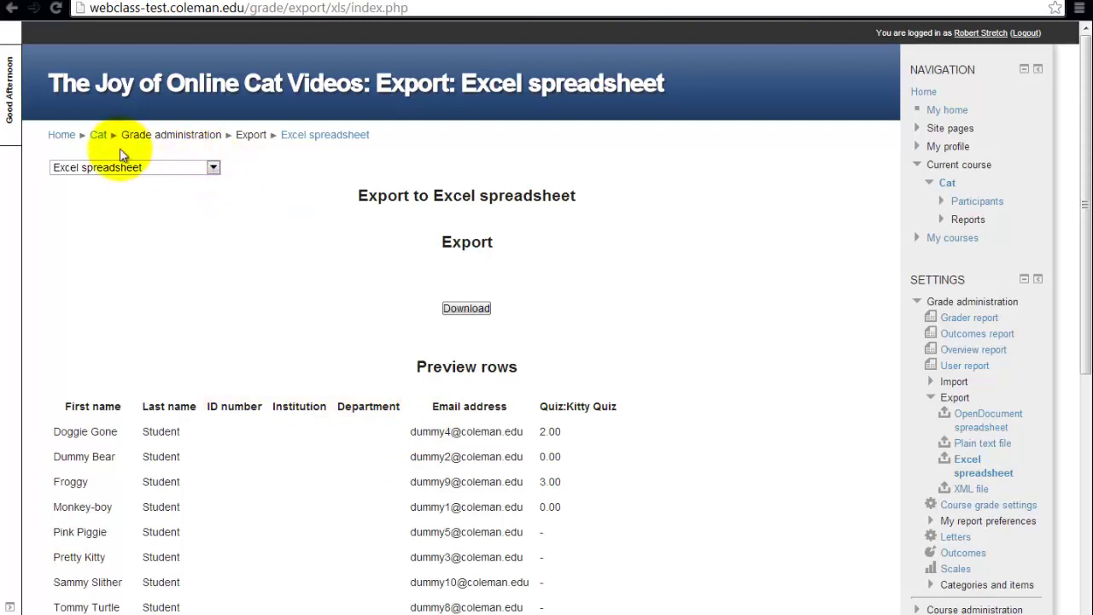
- Reopen the grader report from the Cat course page and open the Moodle Docs article for it
click(100, 138)
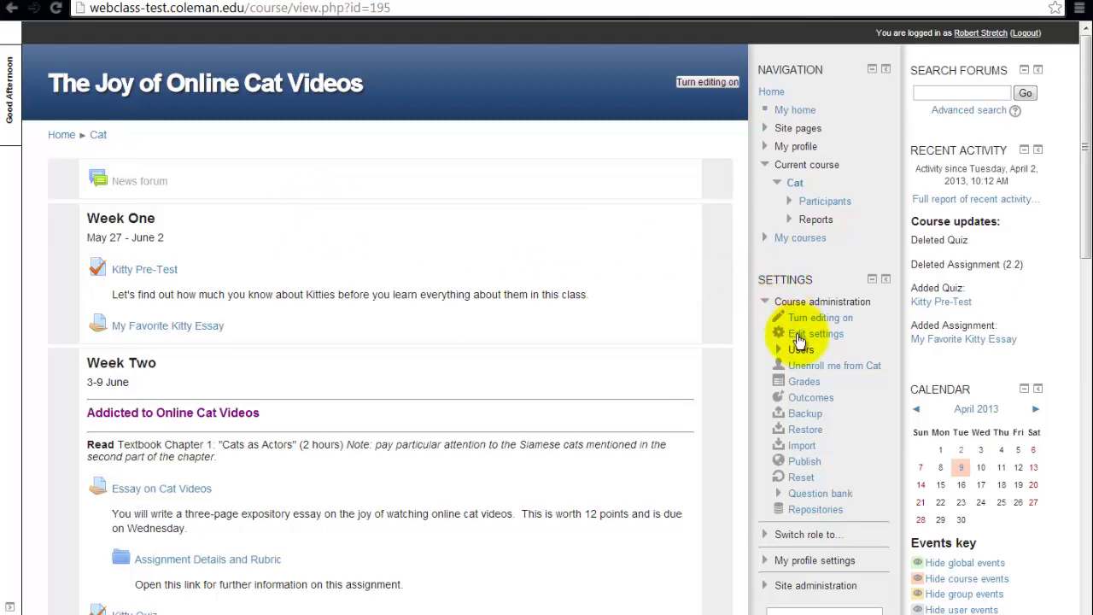
click(801, 388)
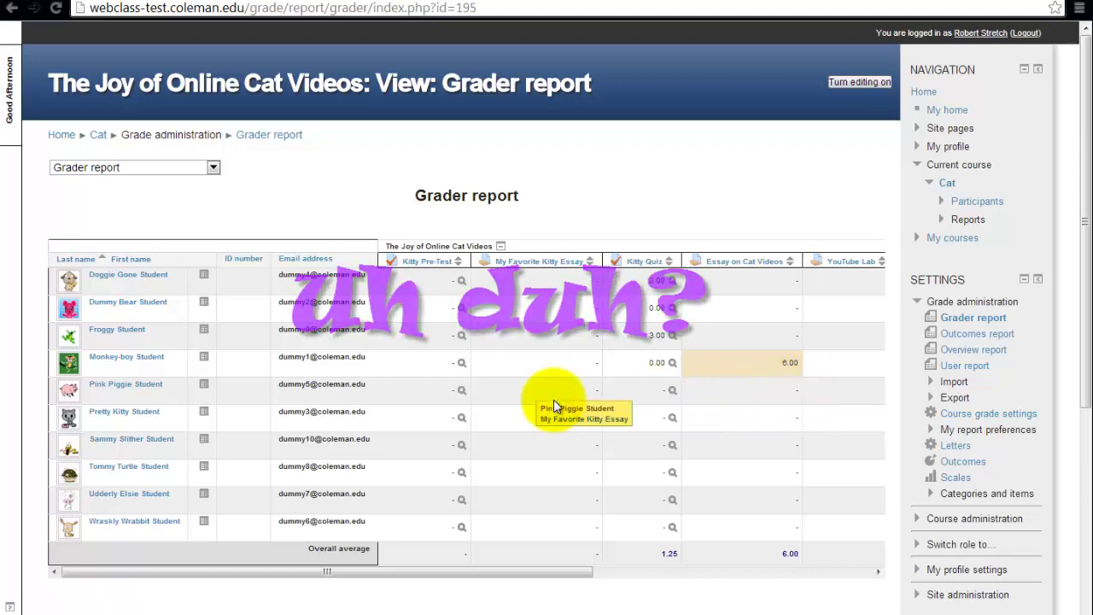
scroll(553, 398, down, 3)
scroll(553, 398, down, 3)
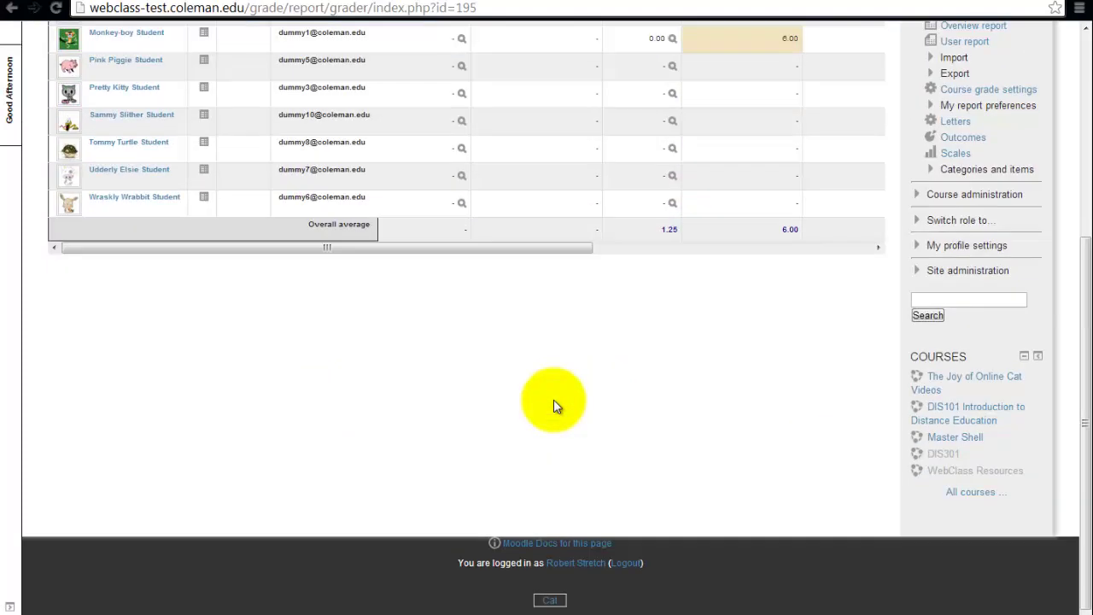
click(549, 544)
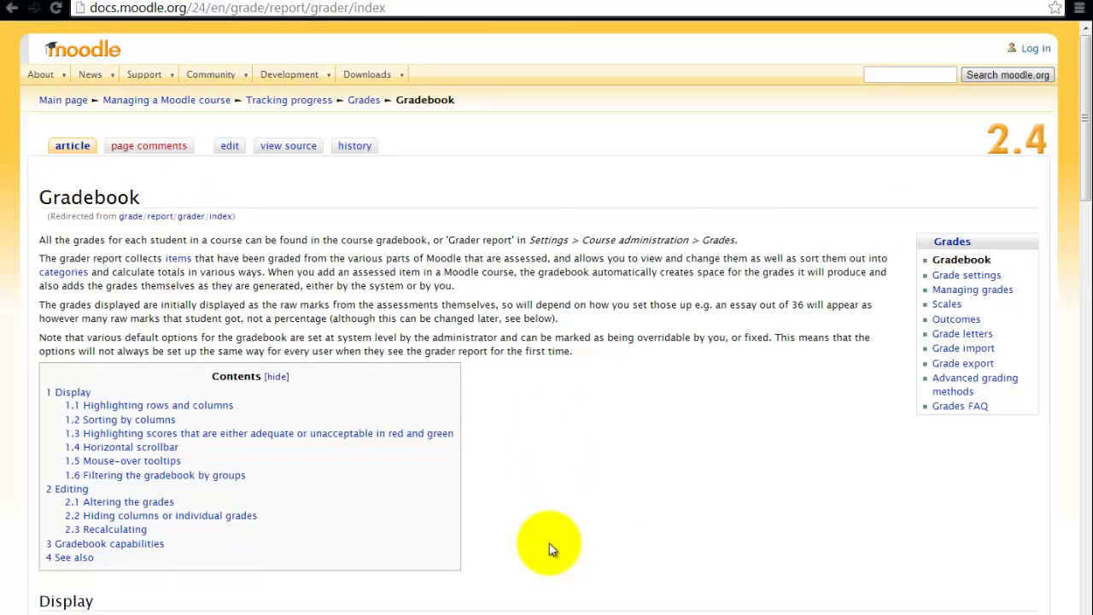
- Read through the Gradebook documentation from Display to See also, and return to the Cat course page
scroll(563, 500, down, 3)
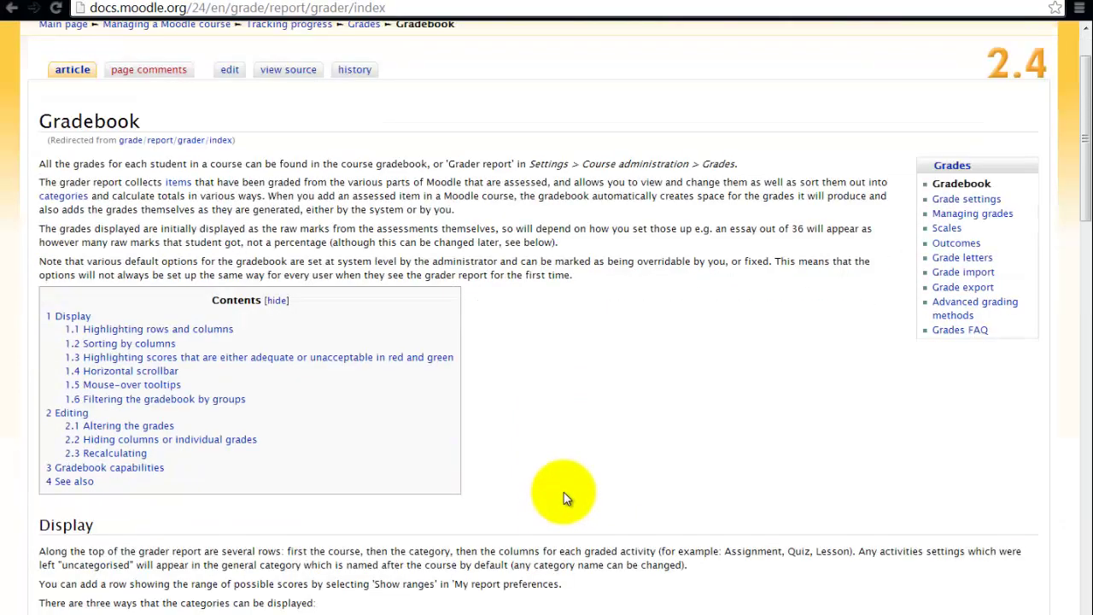
scroll(563, 498, down, 6)
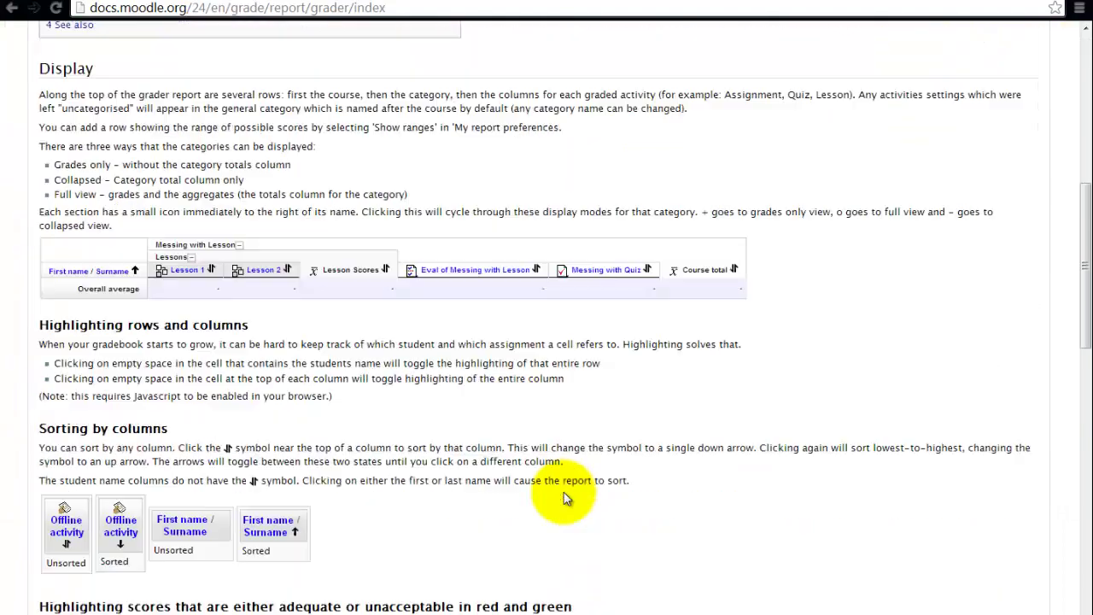
scroll(564, 492, down, 3)
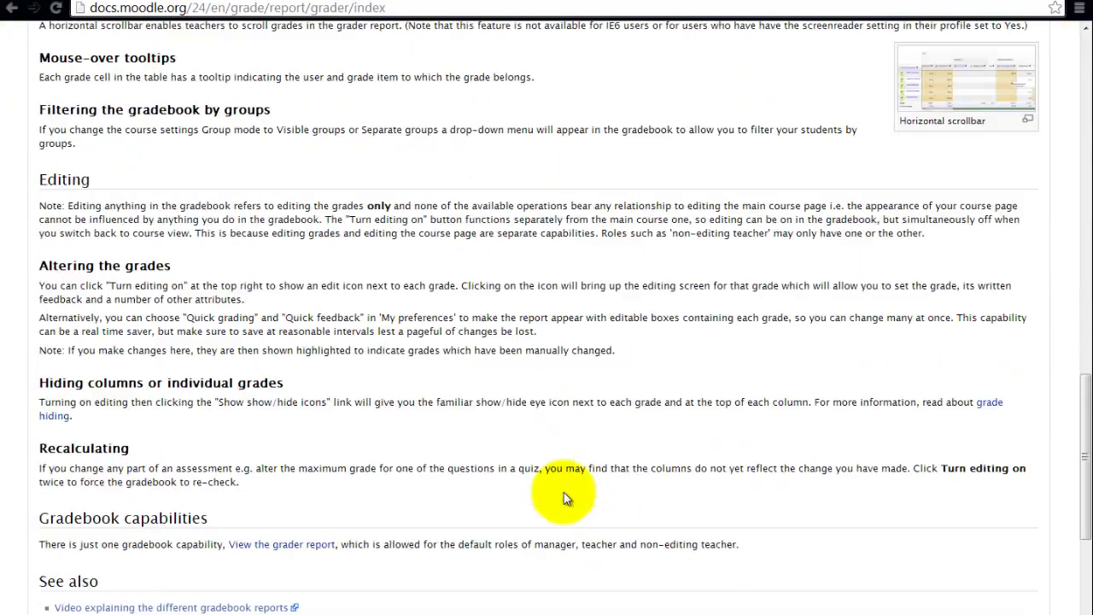
scroll(564, 491, down, 2)
scroll(564, 492, down, 1)
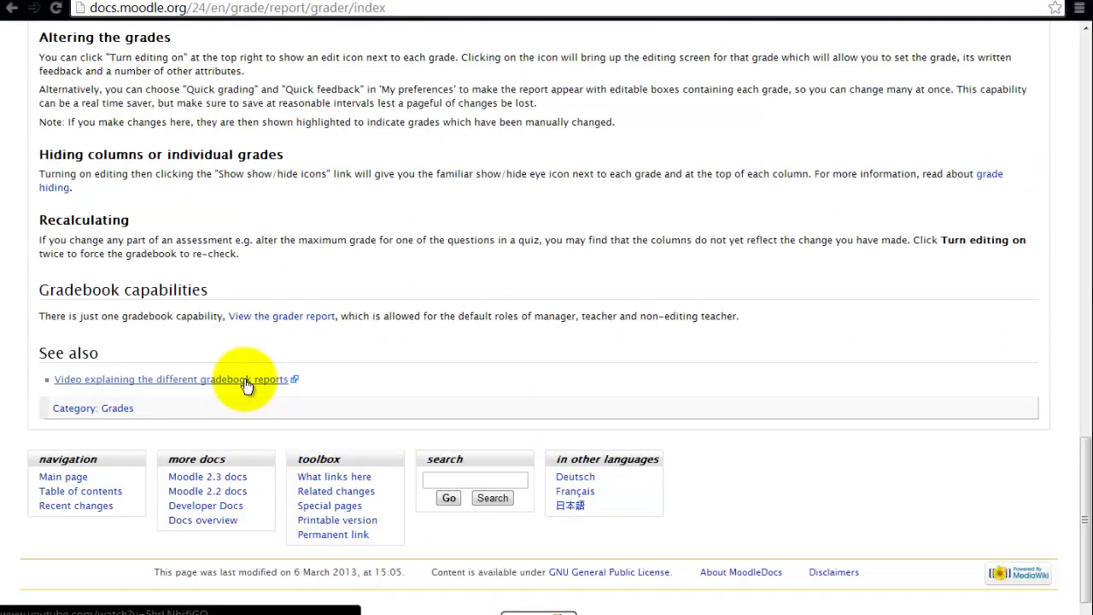
scroll(410, 384, up, 5)
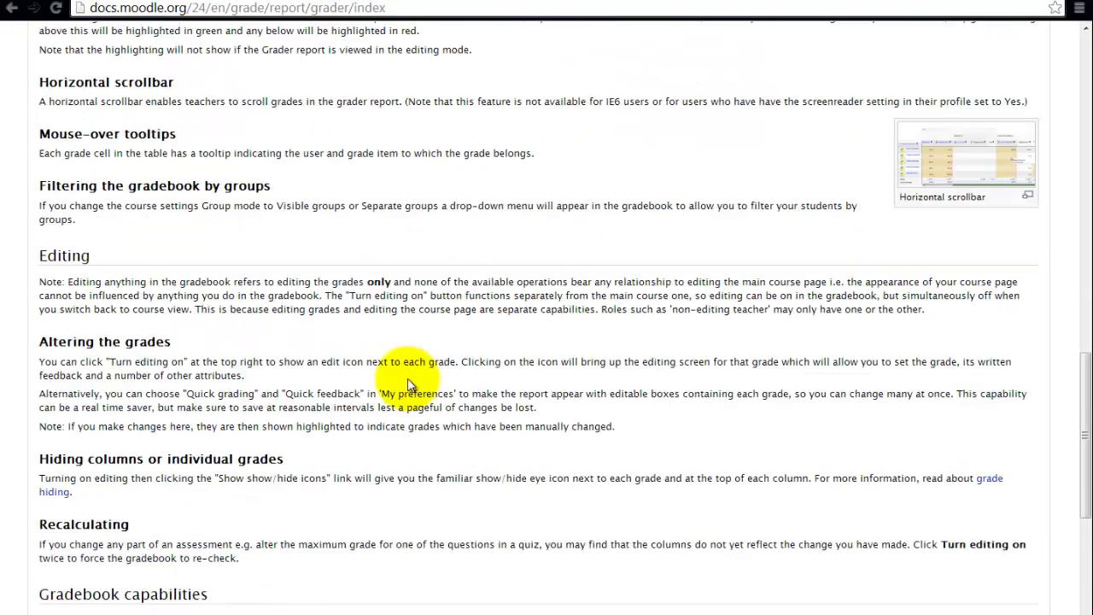
scroll(408, 385, up, 6)
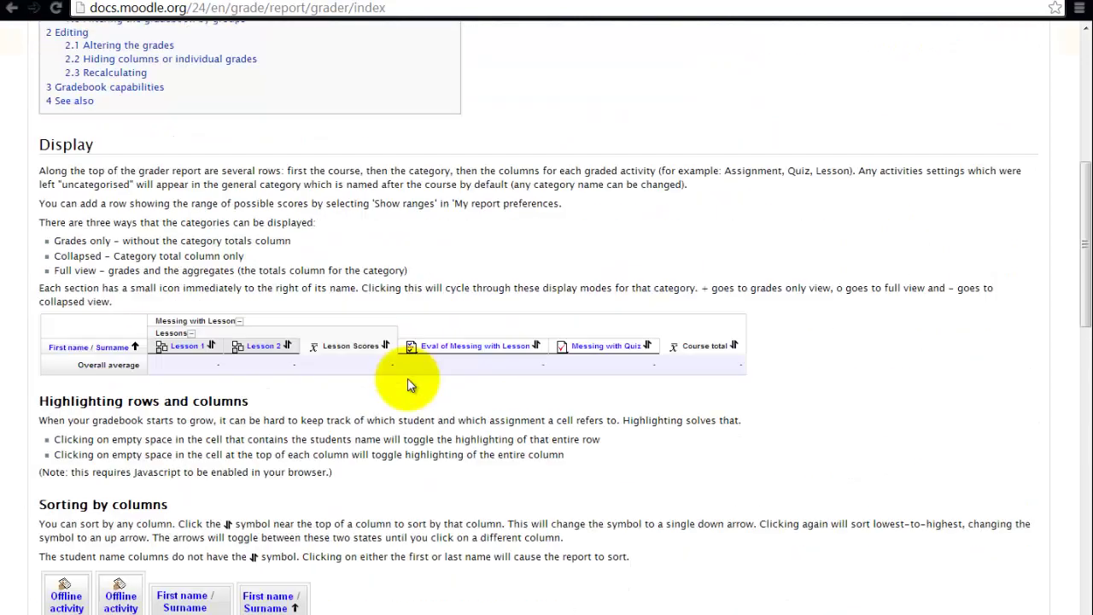
scroll(408, 385, up, 5)
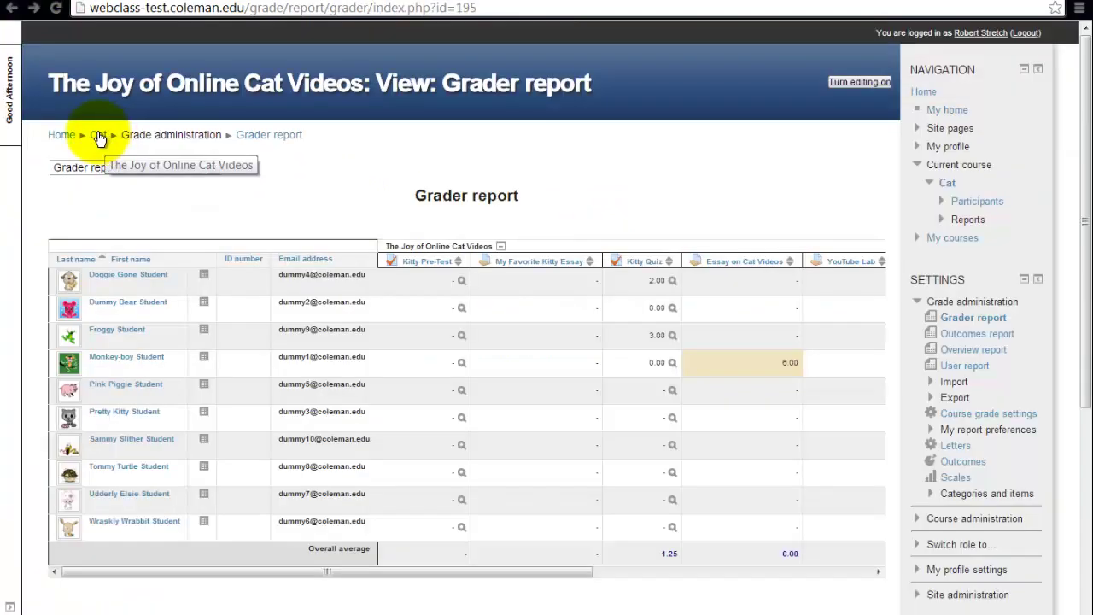
click(99, 137)
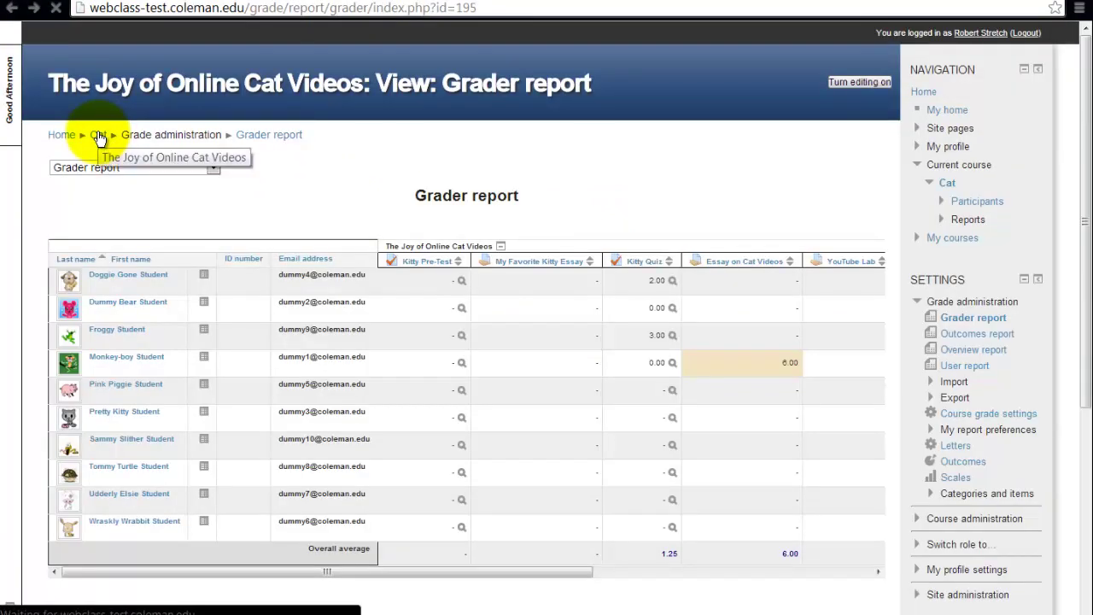